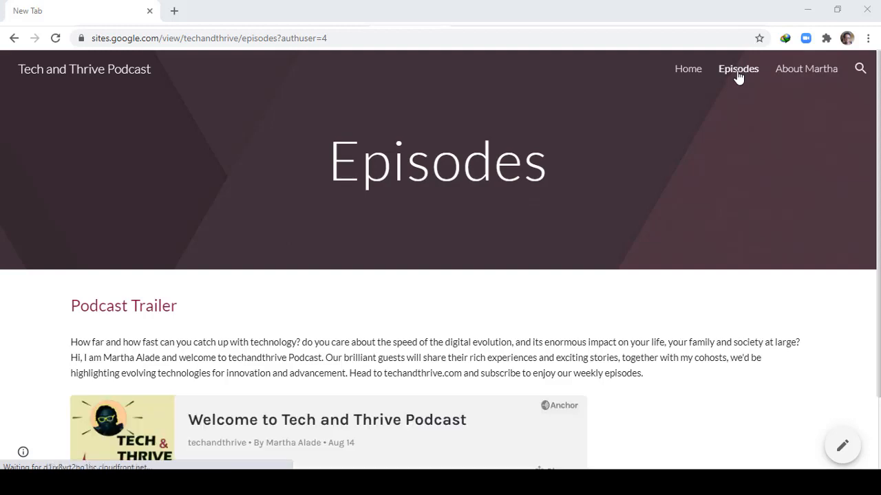
pyautogui.scroll(-1, 724, 210)
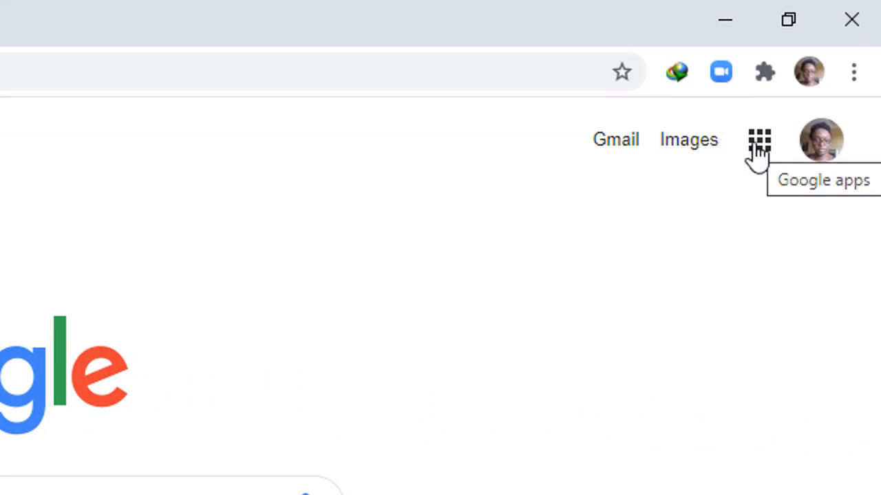
# Step: Open Google Sites from the full list of Google products
pyautogui.click(758, 147)
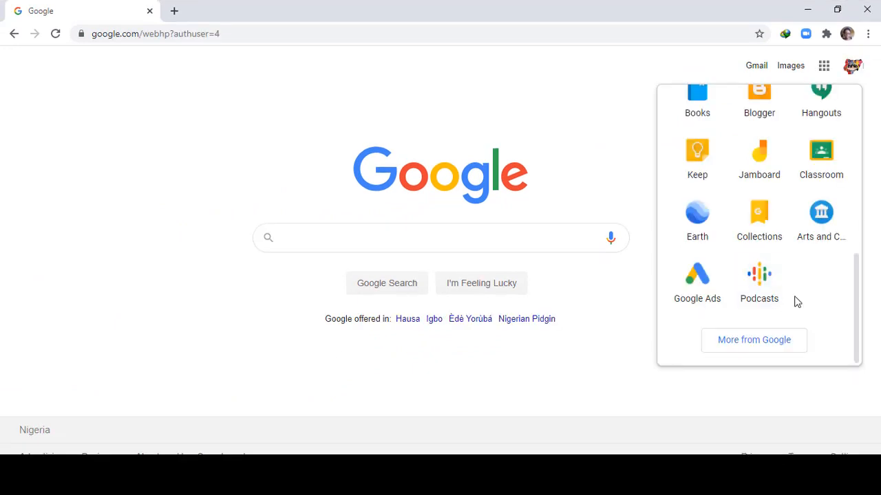
pyautogui.click(763, 346)
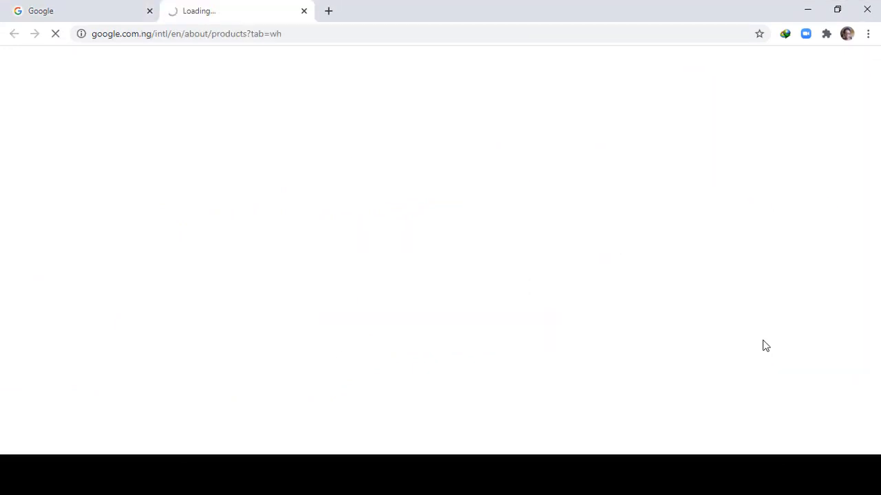
pyautogui.scroll(-3, 133, 173)
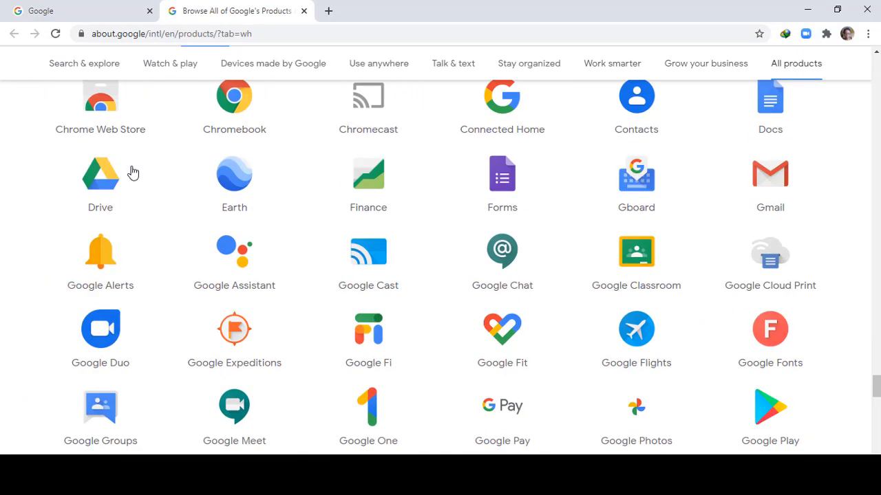
pyautogui.scroll(-3, 132, 173)
pyautogui.scroll(-2, 182, 250)
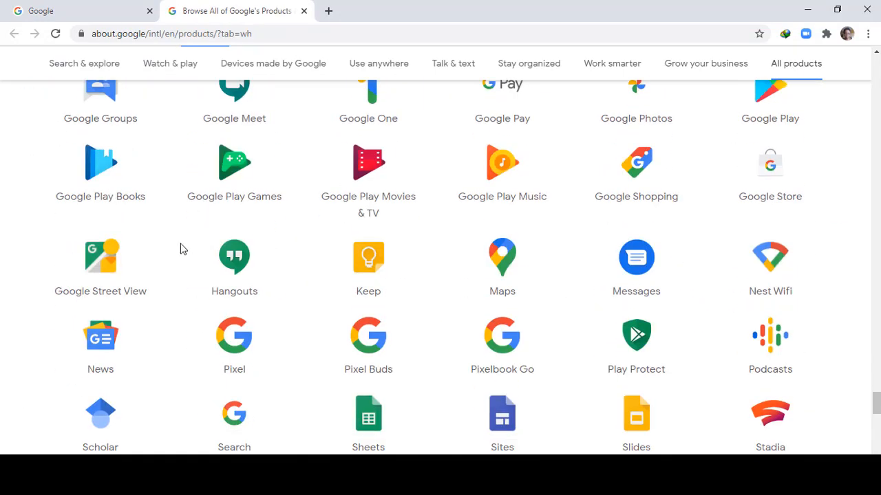
pyautogui.scroll(-2, 452, 383)
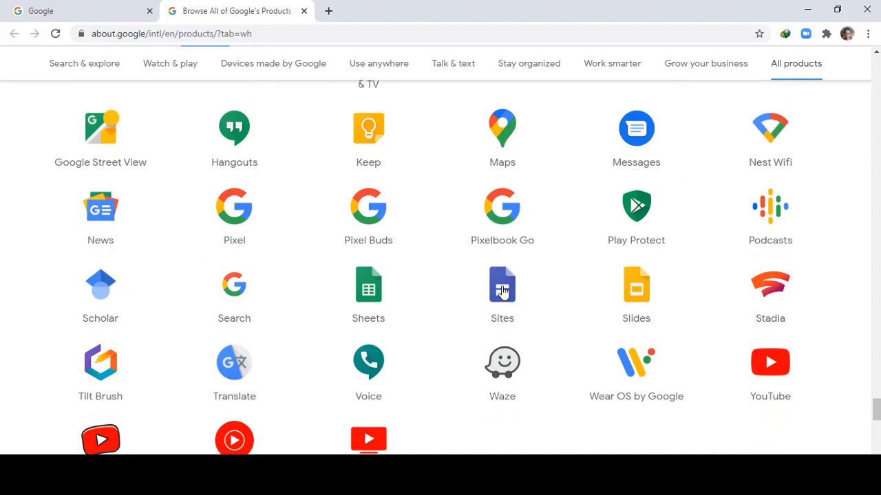
pyautogui.click(503, 292)
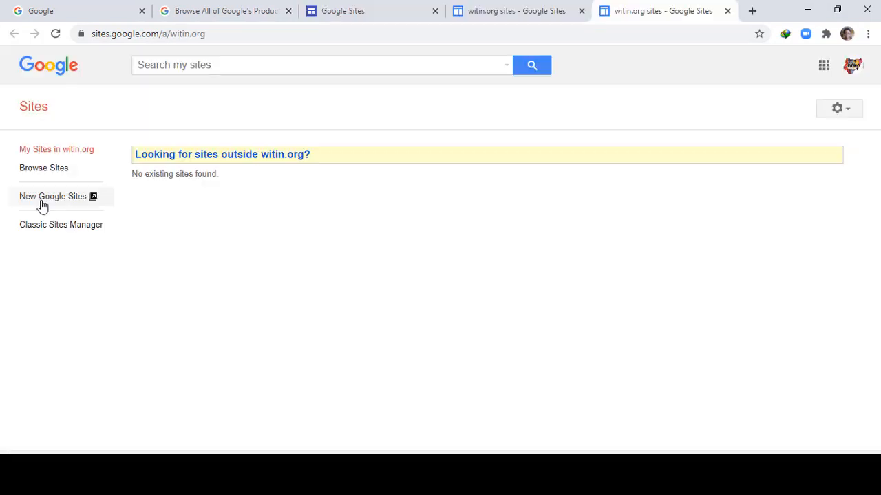
# Step: Switch from the classic sites manager to the new Google Sites and dismiss its welcome message
pyautogui.click(39, 198)
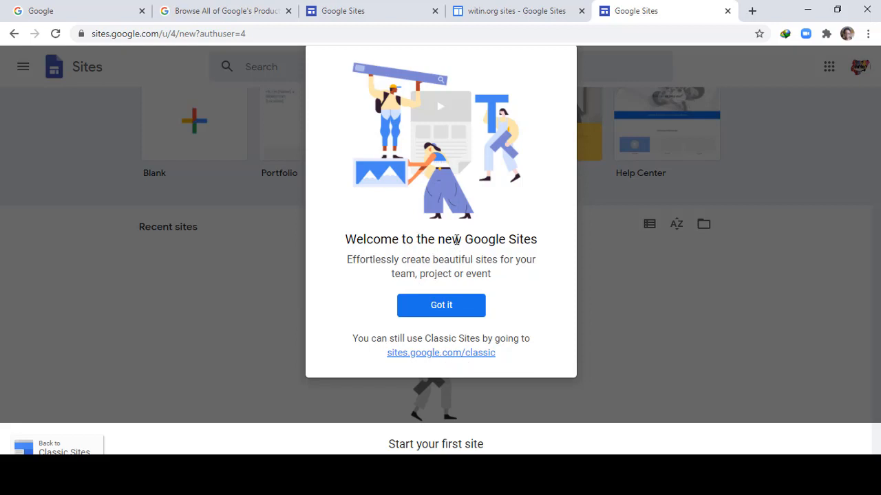
pyautogui.click(440, 308)
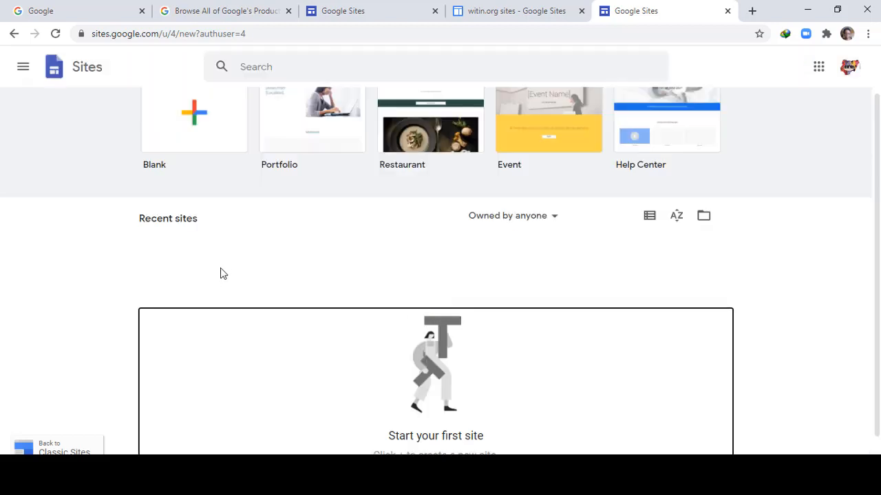
# Step: Look over the site templates and the recent sites area on the Sites home page
pyautogui.scroll(-1, 221, 271)
pyautogui.scroll(2, 224, 286)
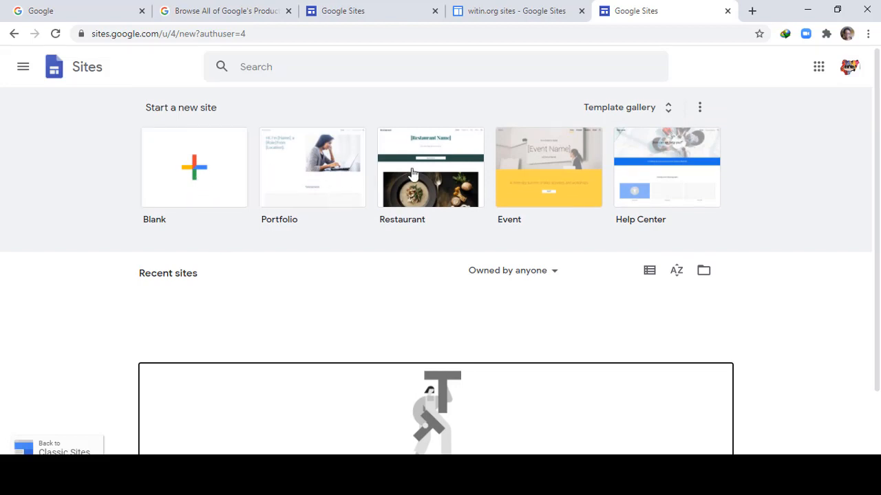
pyautogui.scroll(-1, 230, 228)
pyautogui.scroll(-1, 231, 227)
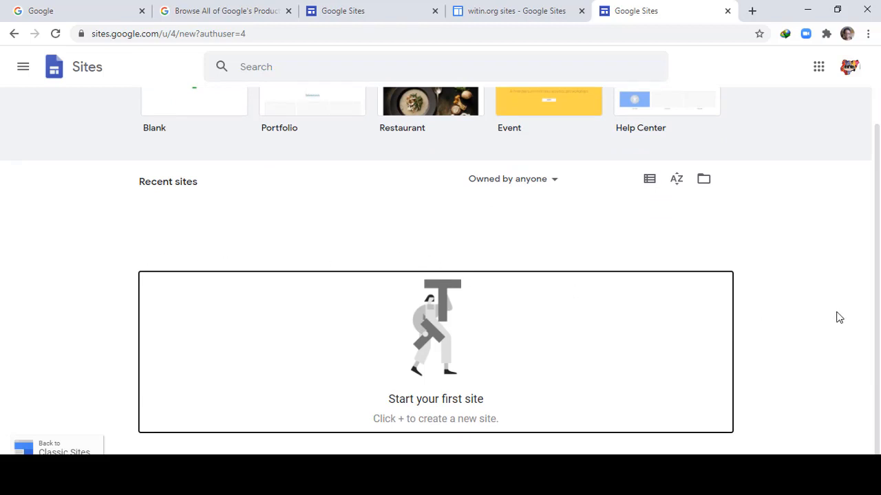
pyautogui.scroll(2, 830, 310)
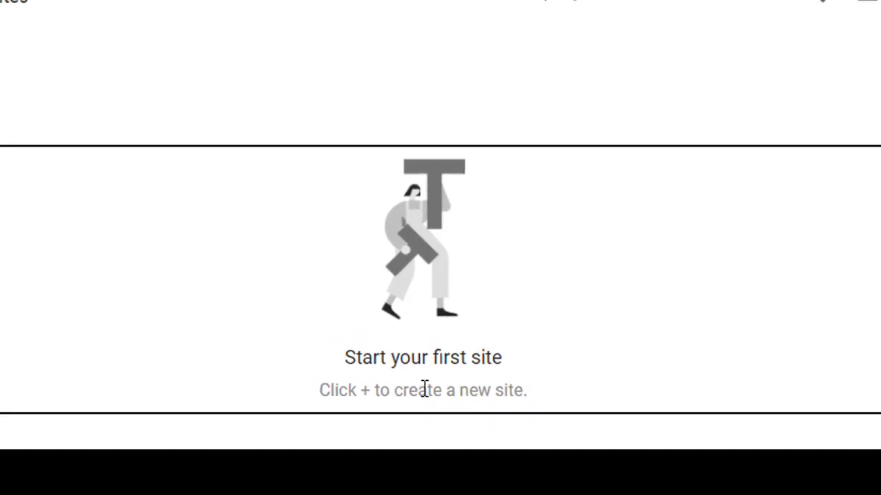
pyautogui.scroll(1, 816, 360)
pyautogui.scroll(-1, 806, 368)
pyautogui.scroll(2, 806, 368)
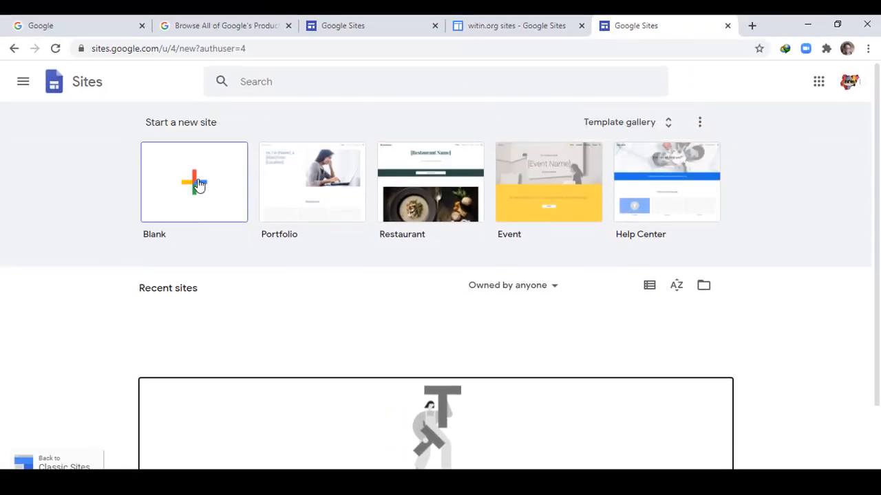
# Step: Create a new site from the Blank template and close the introductory tour
pyautogui.click(198, 185)
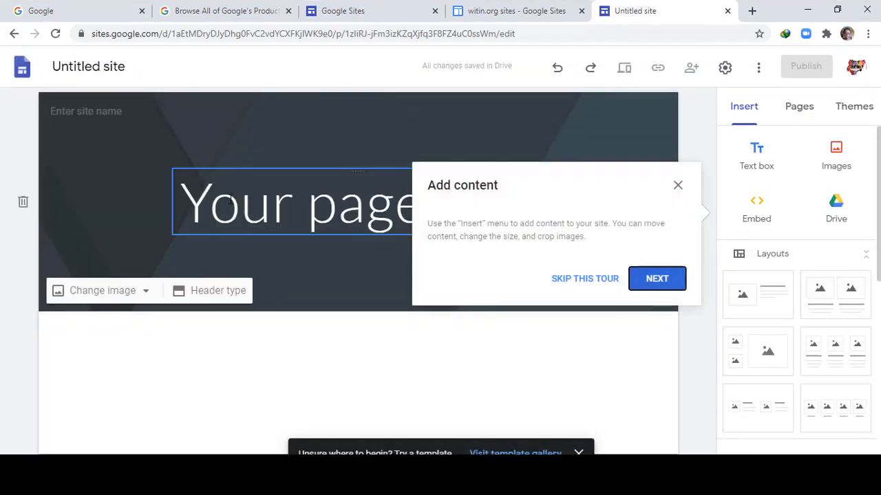
pyautogui.click(678, 186)
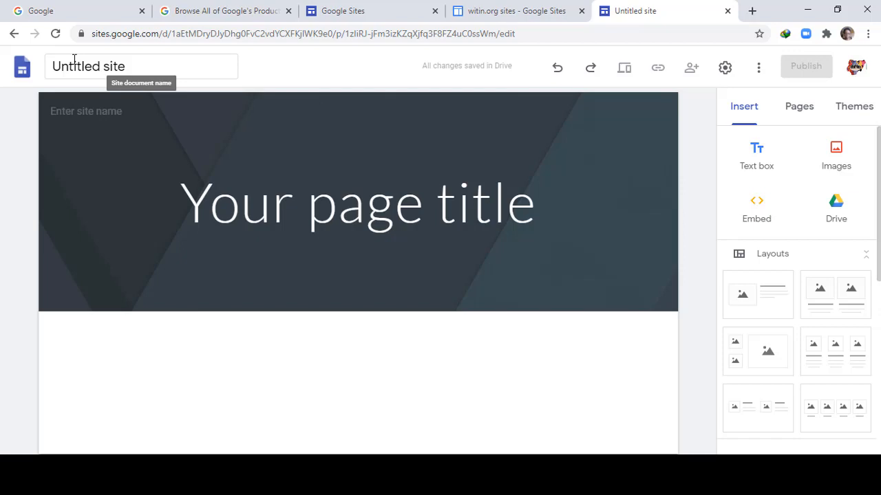
# Step: Rename the site document as "Tech and Thrive Podcast"
pyautogui.click(137, 68)
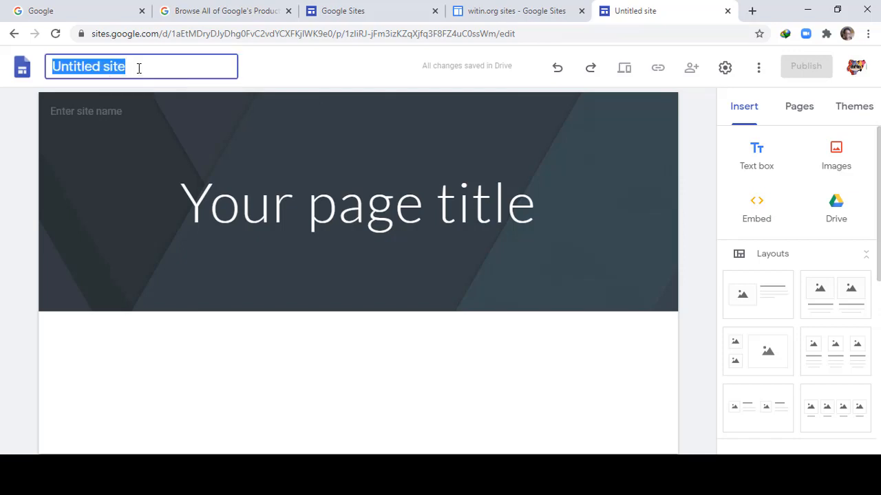
pyautogui.write('Te')
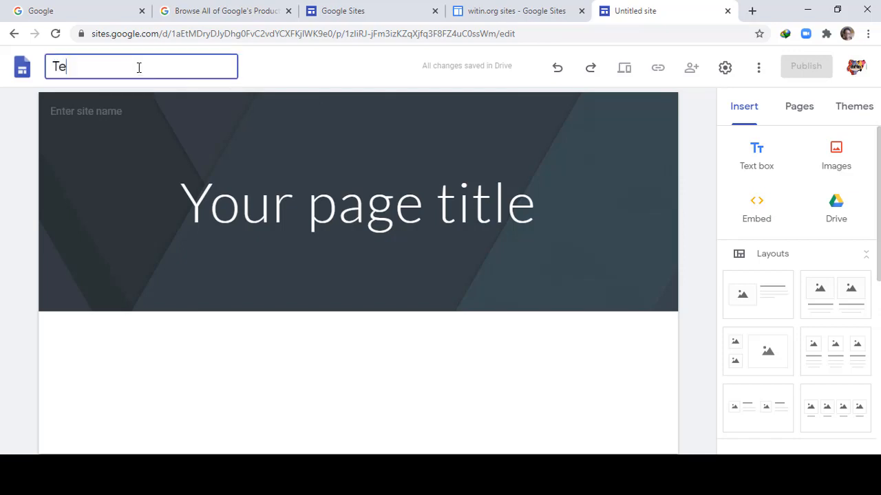
pyautogui.write('ch and Thrive Po')
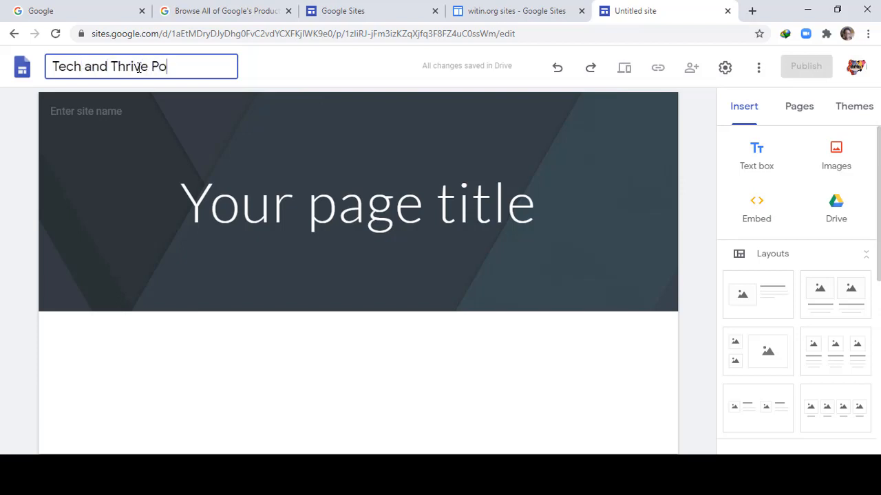
pyautogui.write('dcast')
# Step: Replace the header's page title with "Tech and Thrive Podcast" and widen its text box on both sides
pyautogui.click(231, 206)
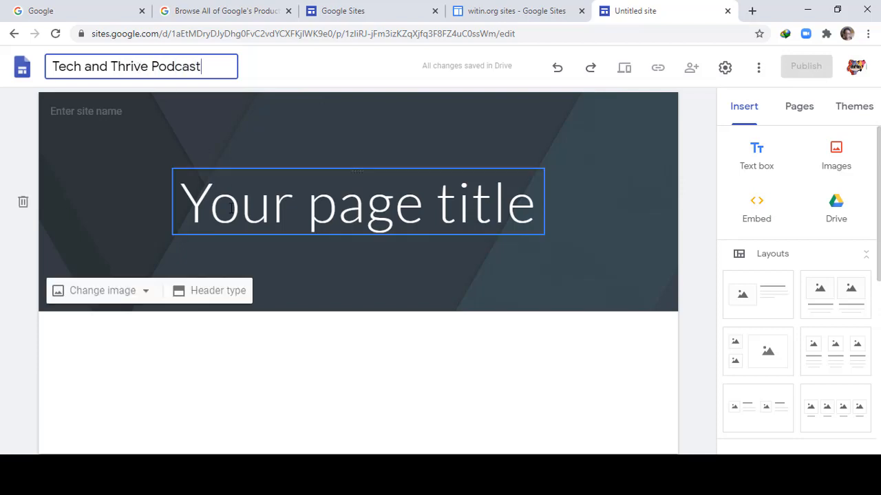
pyautogui.tripleClick(297, 197)
pyautogui.write('T')
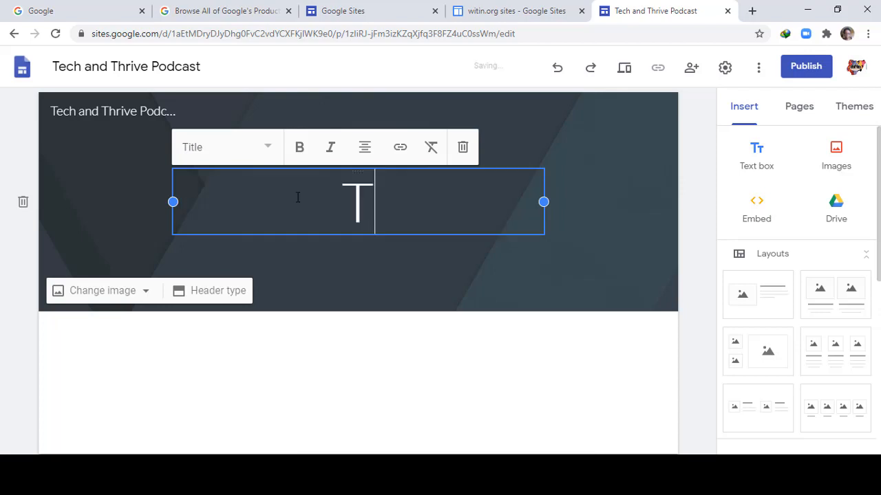
pyautogui.write('ech a')
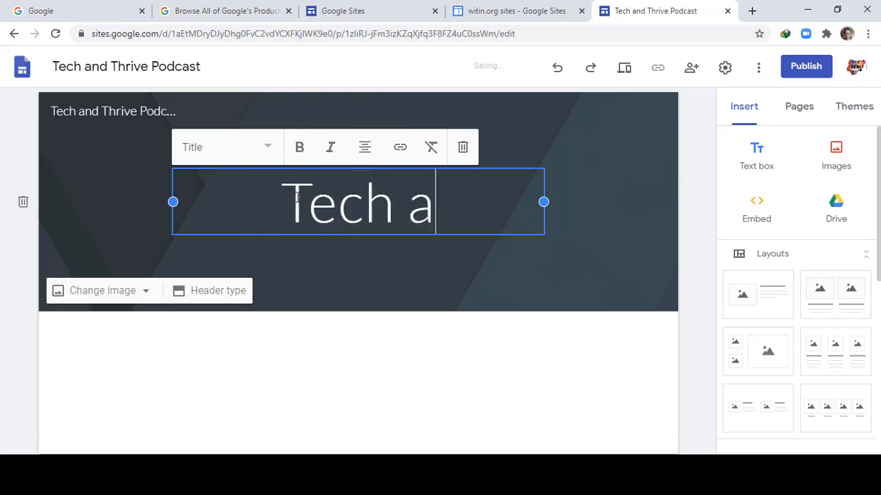
pyautogui.write('nd Thrive')
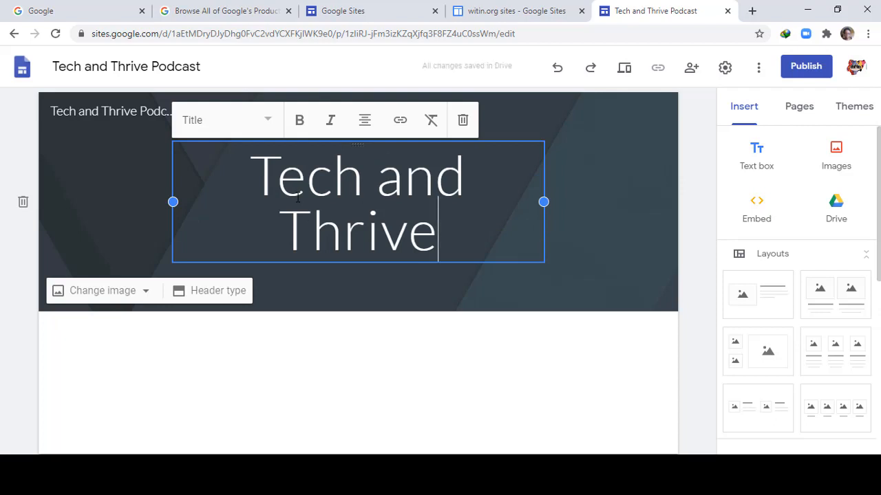
pyautogui.write(' Pod')
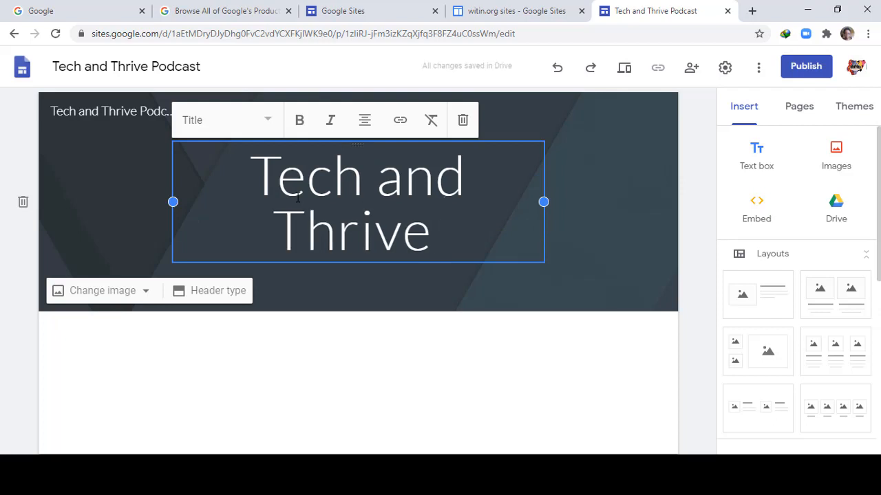
pyautogui.write('cast')
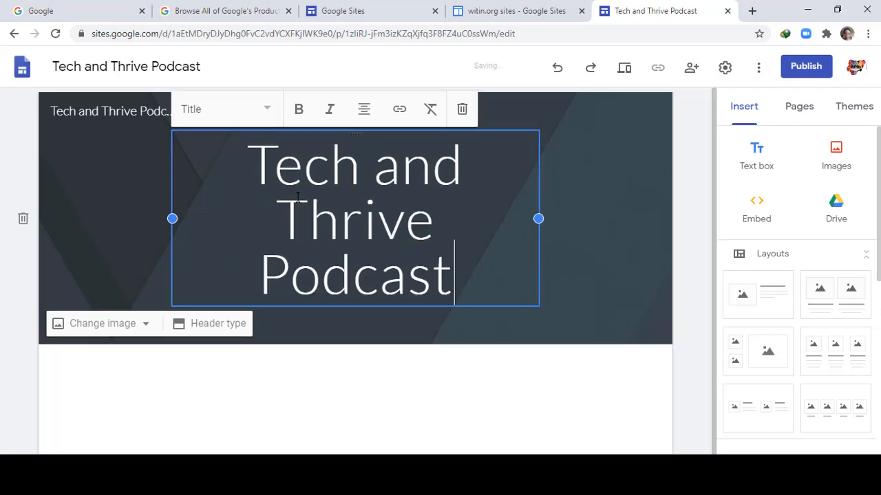
pyautogui.moveTo(172, 218); pyautogui.dragTo(106, 226)
pyautogui.moveTo(543, 202); pyautogui.dragTo(591, 202)
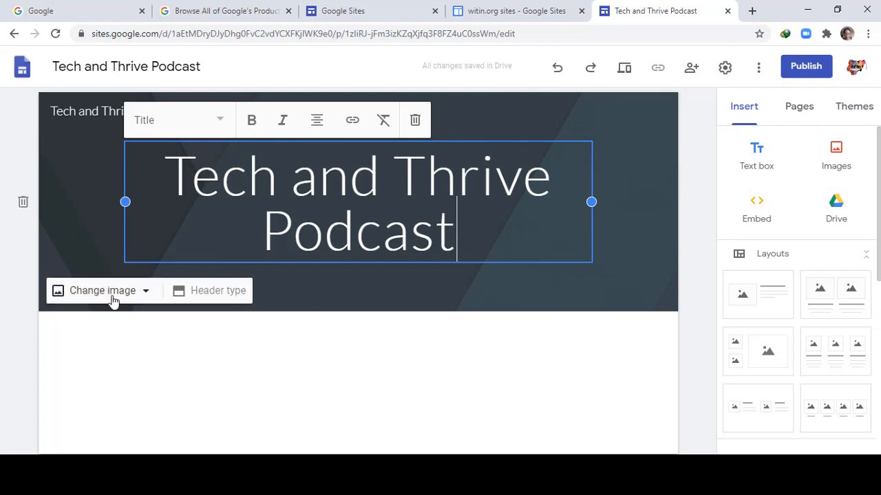
# Step: Try the Cover, Large banner, Banner and Title only header types, and return the header to Banner
pyautogui.click(200, 293)
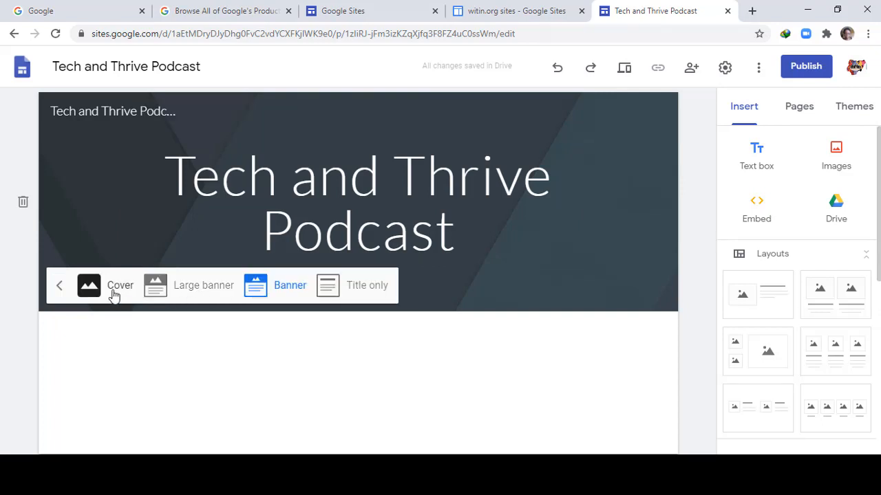
pyautogui.click(113, 289)
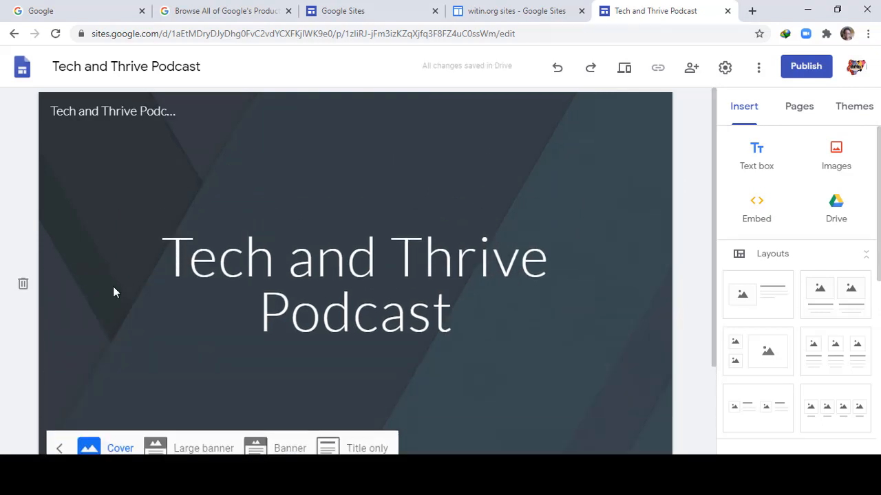
pyautogui.scroll(1, 224, 298)
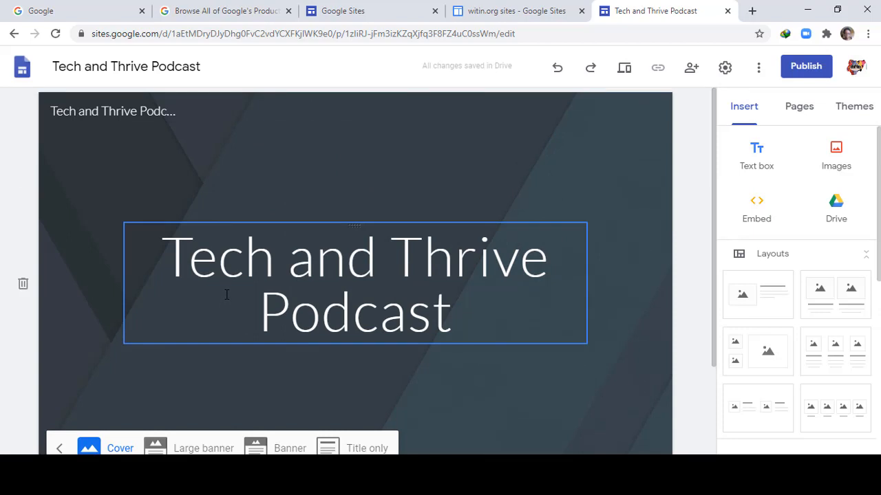
pyautogui.scroll(-3, 226, 295)
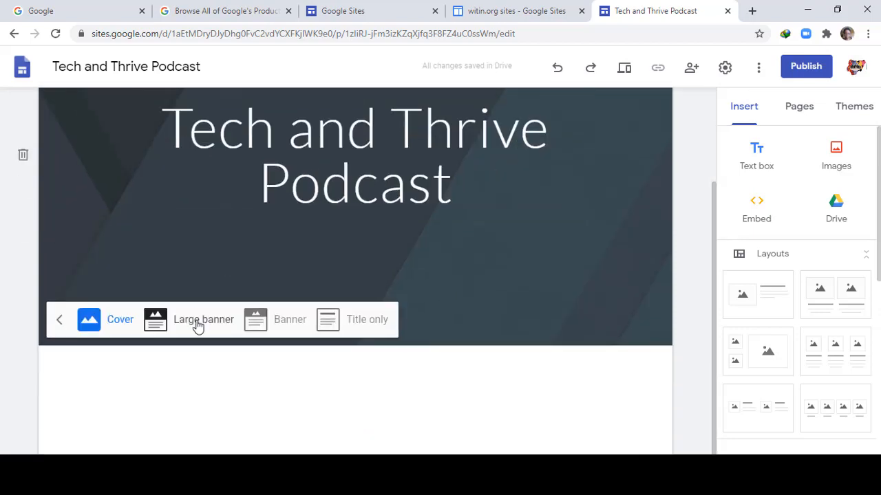
pyautogui.click(197, 323)
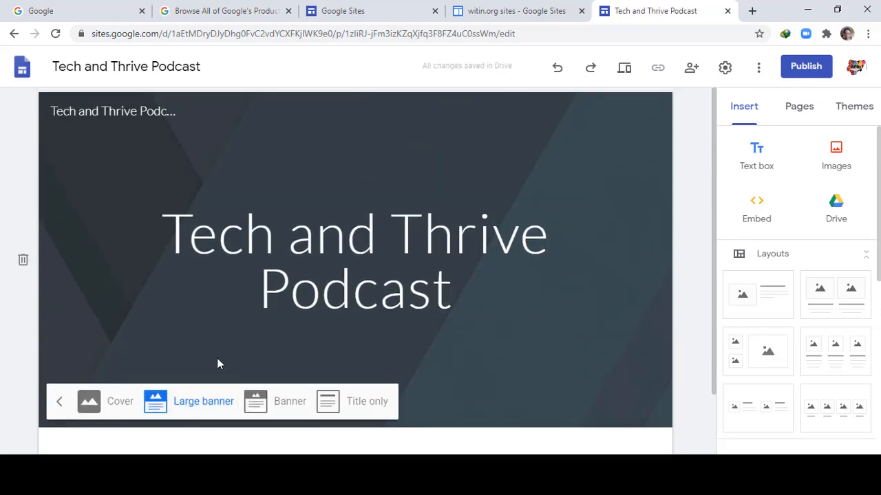
pyautogui.click(289, 405)
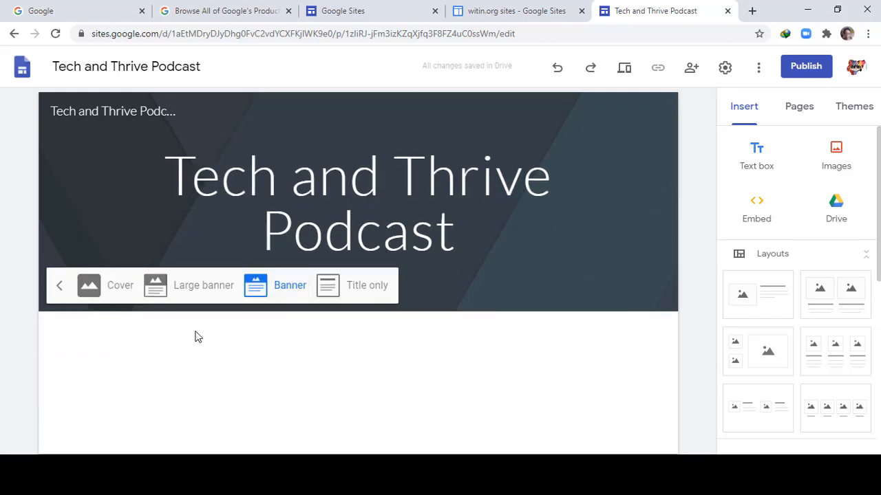
pyautogui.click(366, 287)
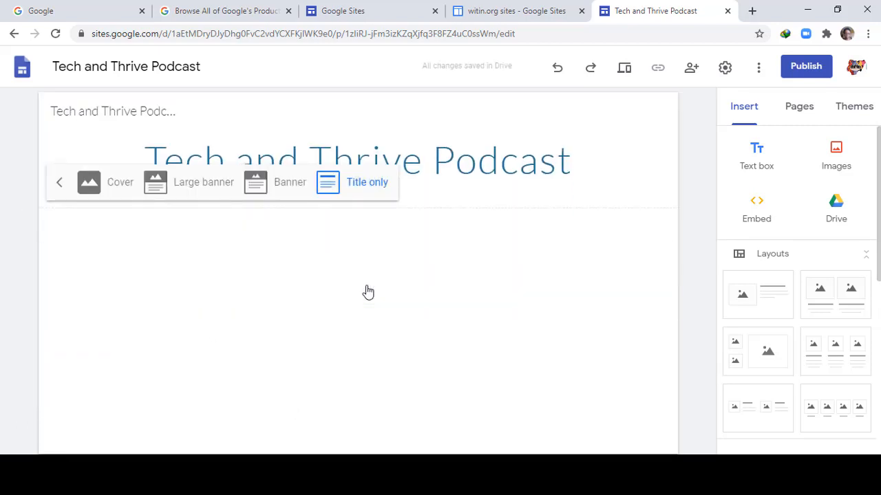
pyautogui.click(281, 186)
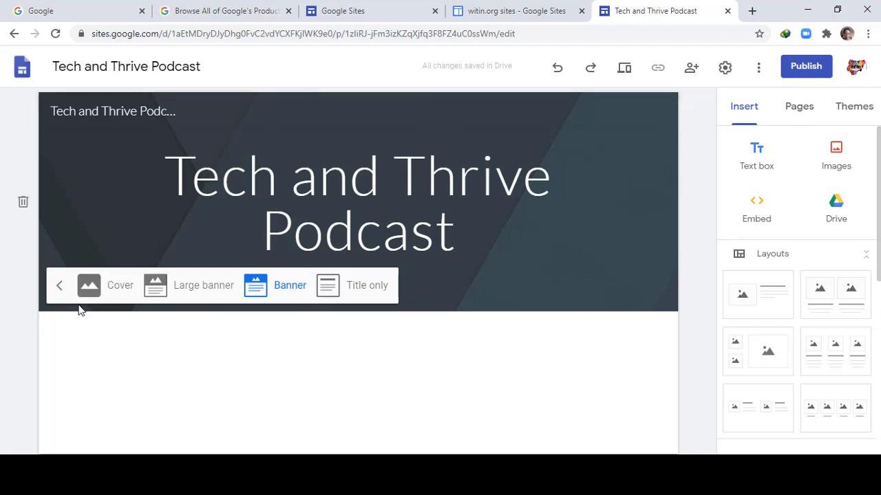
pyautogui.click(211, 199)
# Step: Examine the gallery of images available for the site header, and close it without choosing one
pyautogui.click(87, 183)
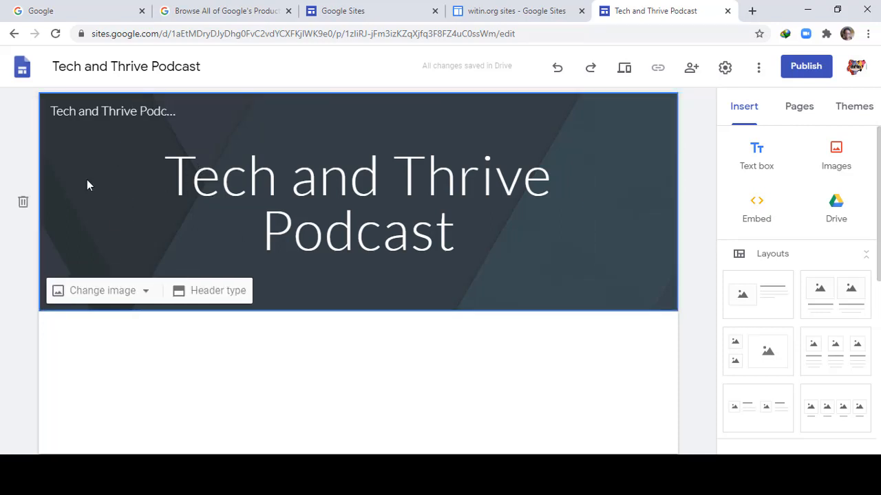
pyautogui.click(103, 291)
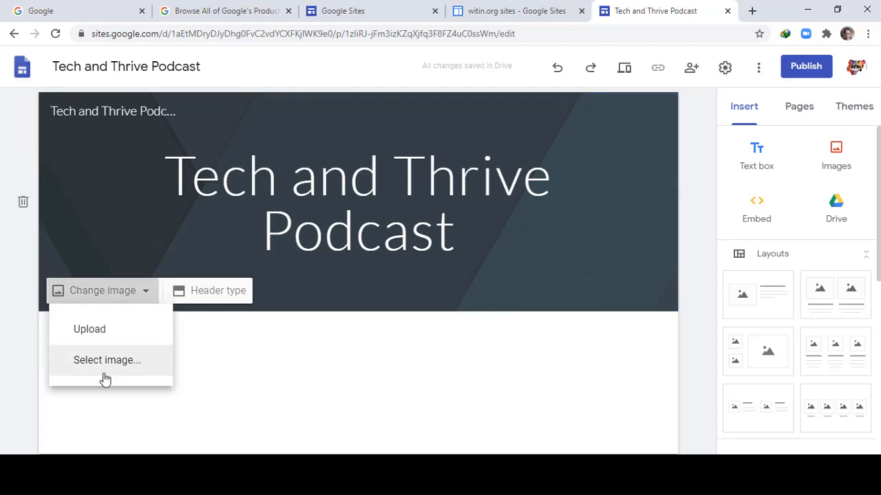
pyautogui.click(103, 363)
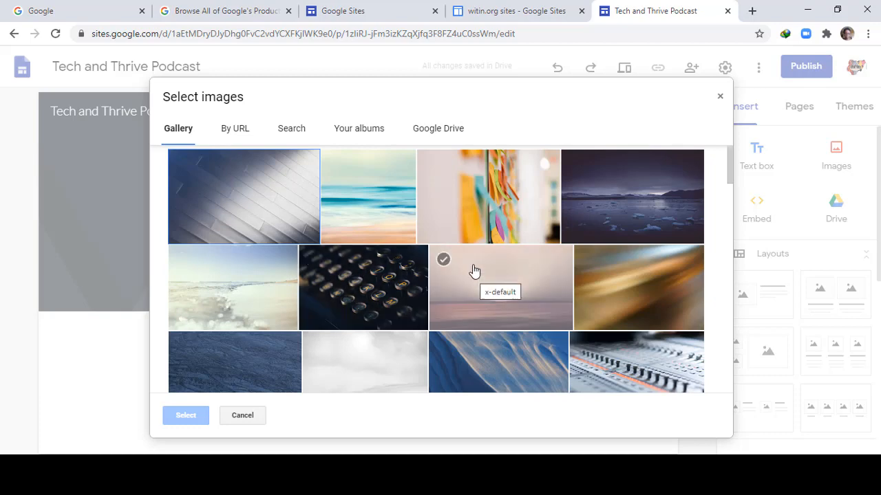
pyautogui.scroll(-5, 473, 270)
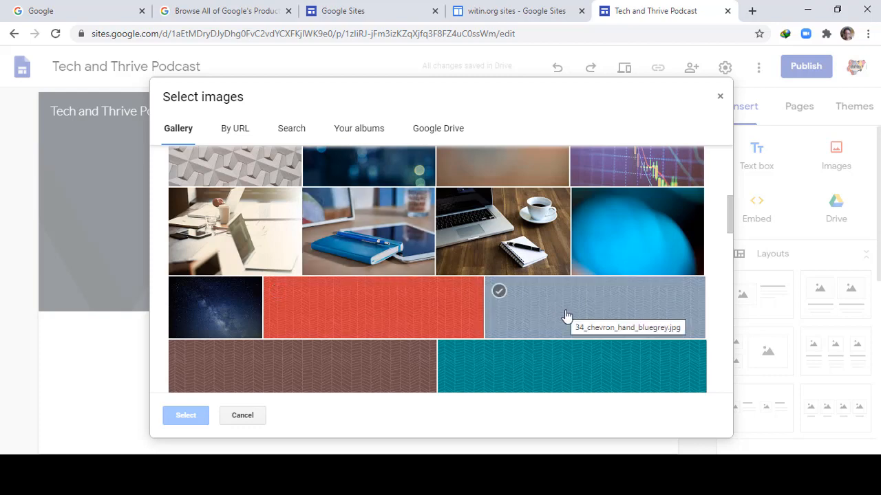
pyautogui.scroll(-3, 566, 316)
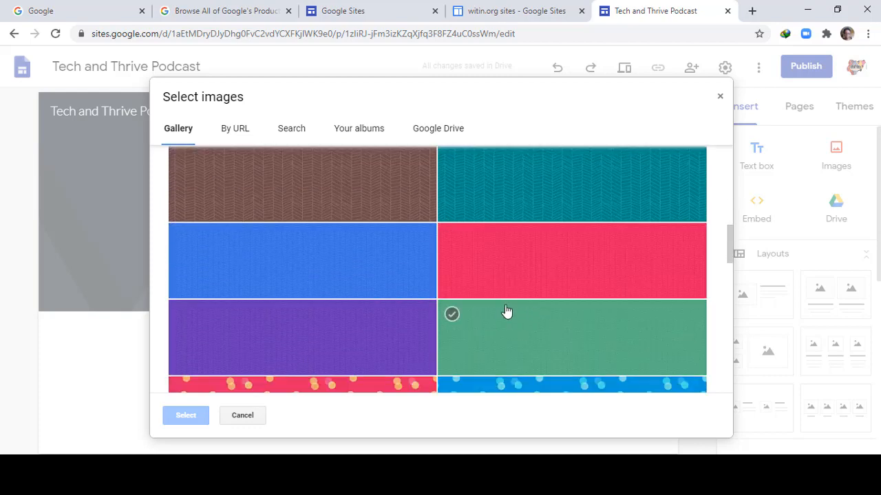
pyautogui.scroll(-4, 550, 292)
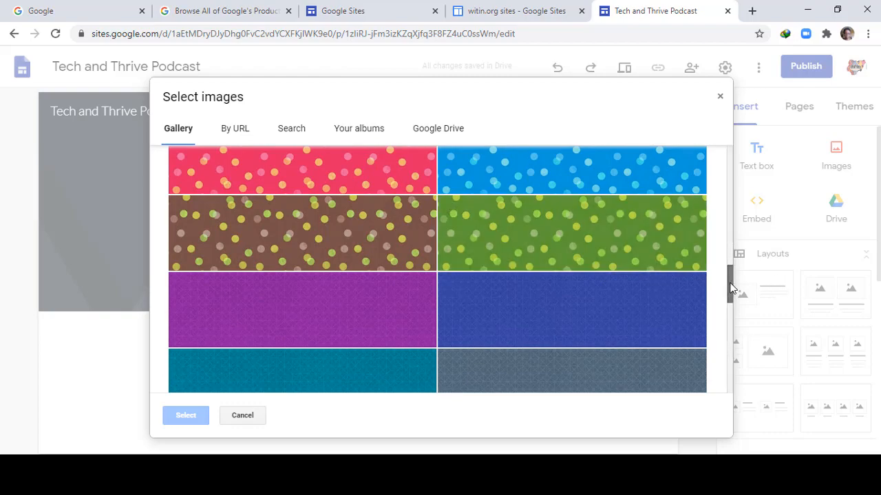
pyautogui.moveTo(730, 289); pyautogui.dragTo(701, 168)
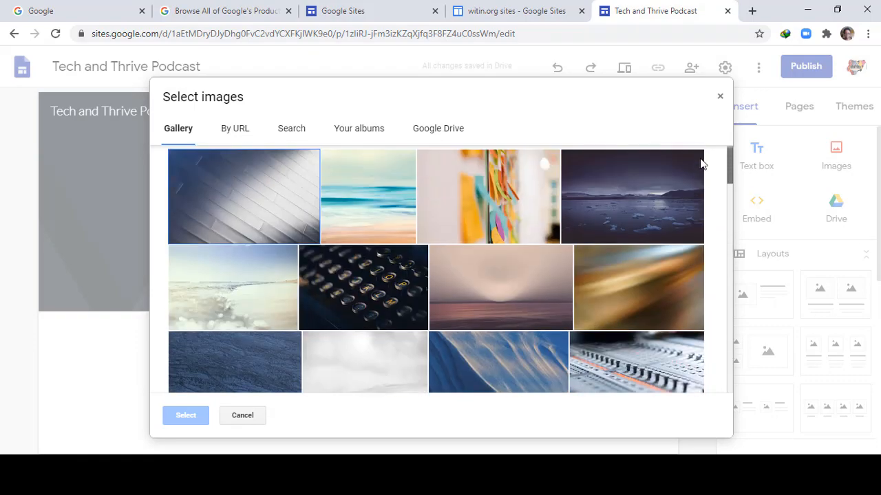
pyautogui.click(720, 100)
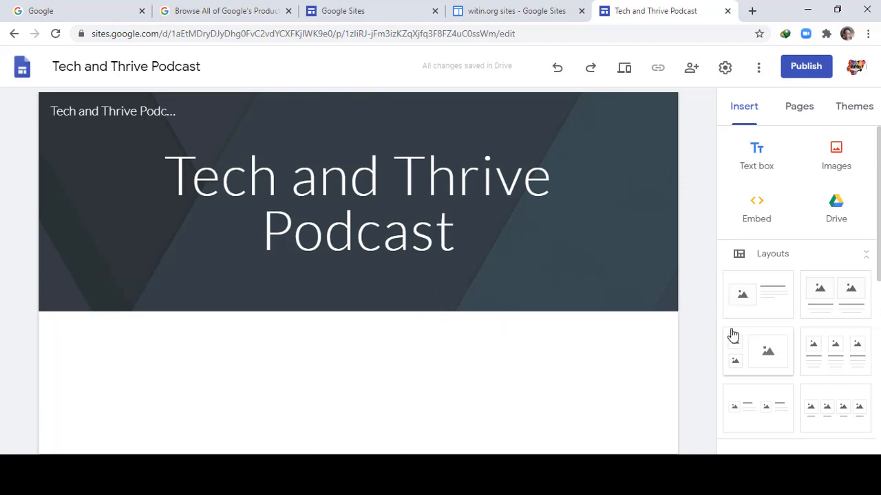
# Step: Add the layout with one image beside text, upload podcastCoverNew.jpg from the Podcast folder into its placeholder, and uncrop the image
pyautogui.scroll(-1, 786, 335)
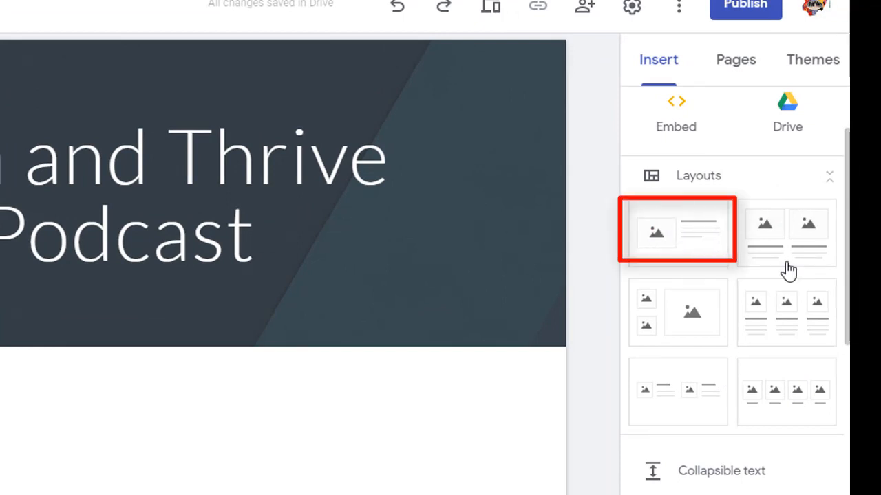
pyautogui.click(662, 233)
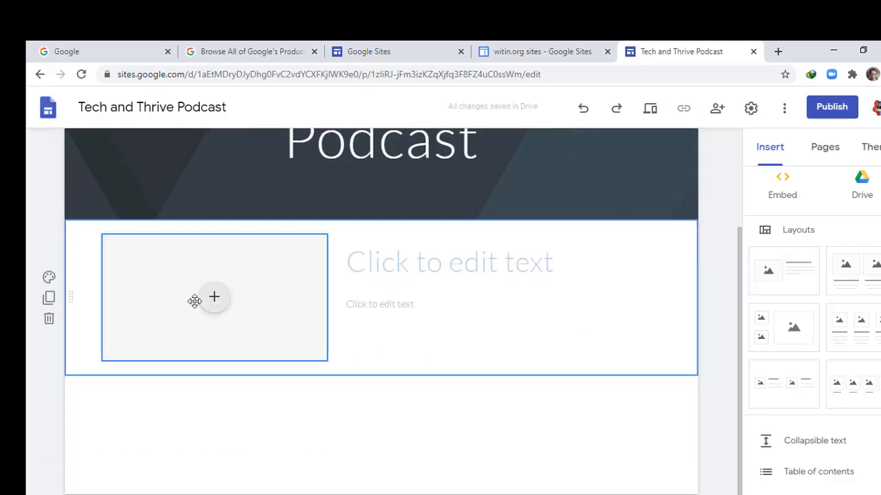
pyautogui.click(210, 299)
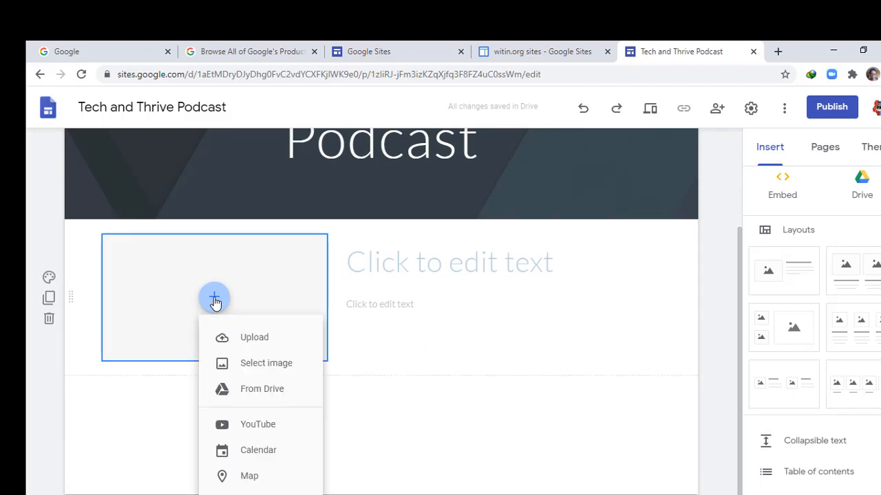
pyautogui.click(250, 346)
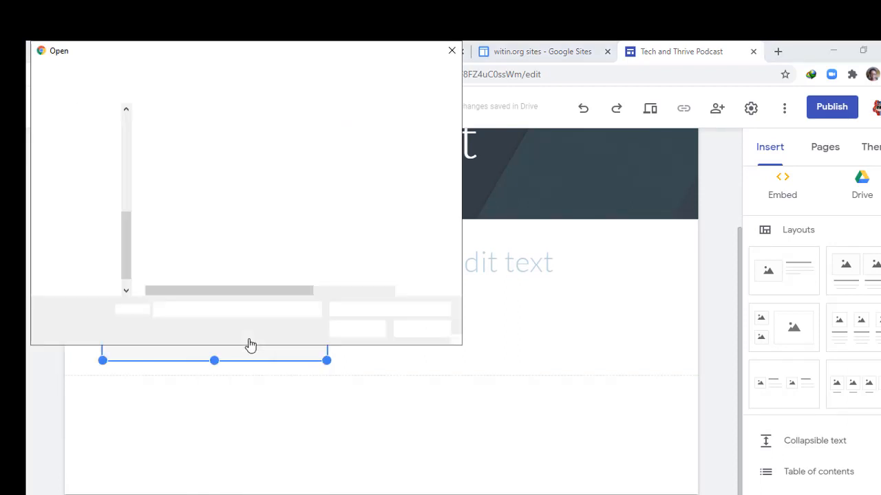
pyautogui.moveTo(126, 239); pyautogui.dragTo(125, 205)
pyautogui.click(79, 203)
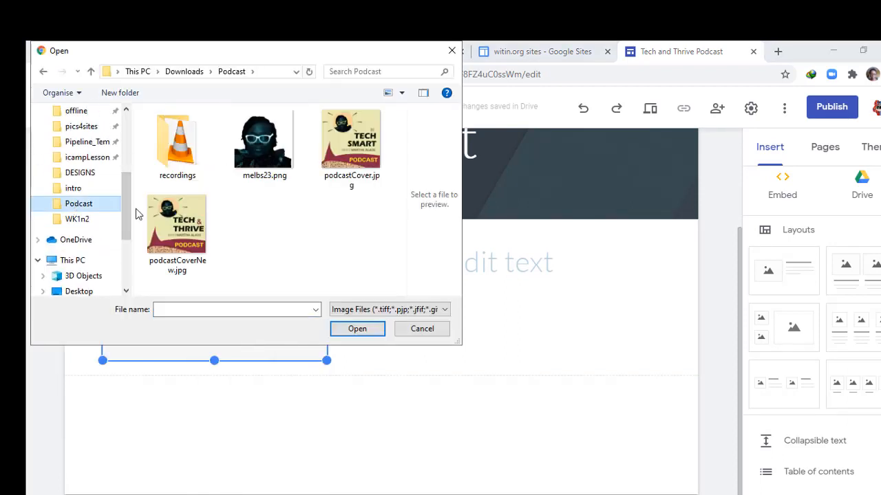
pyautogui.click(184, 222)
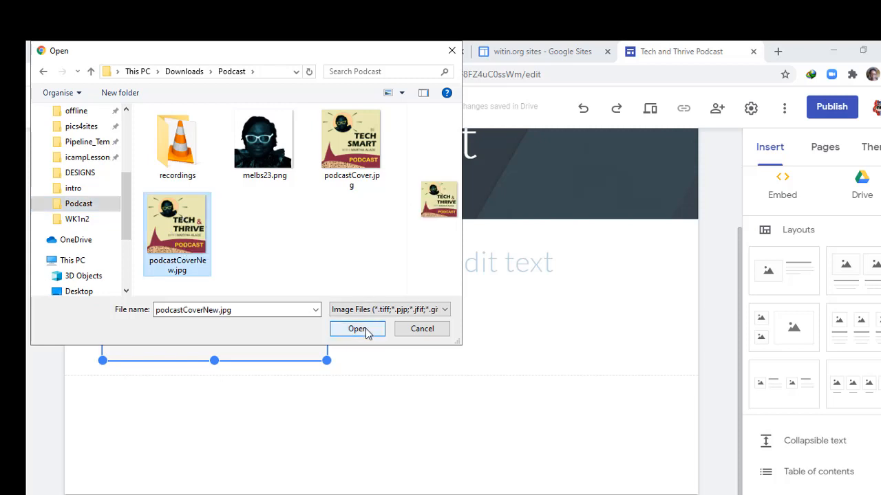
pyautogui.click(357, 329)
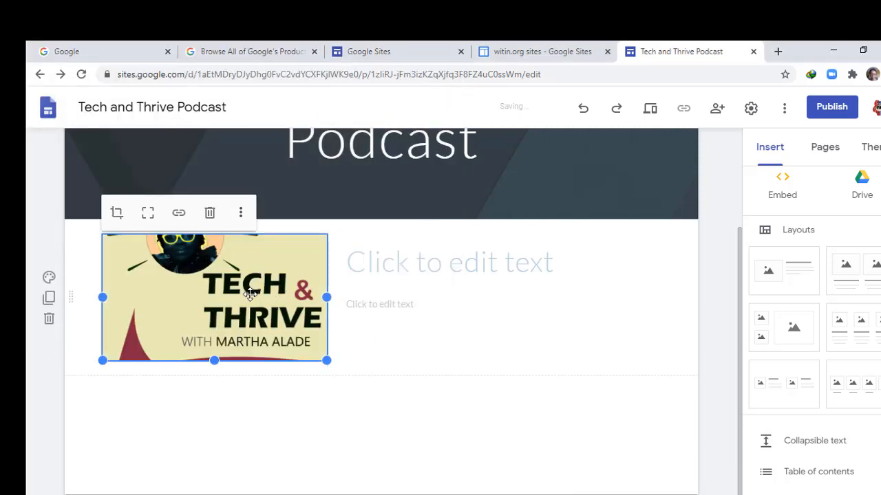
pyautogui.click(147, 216)
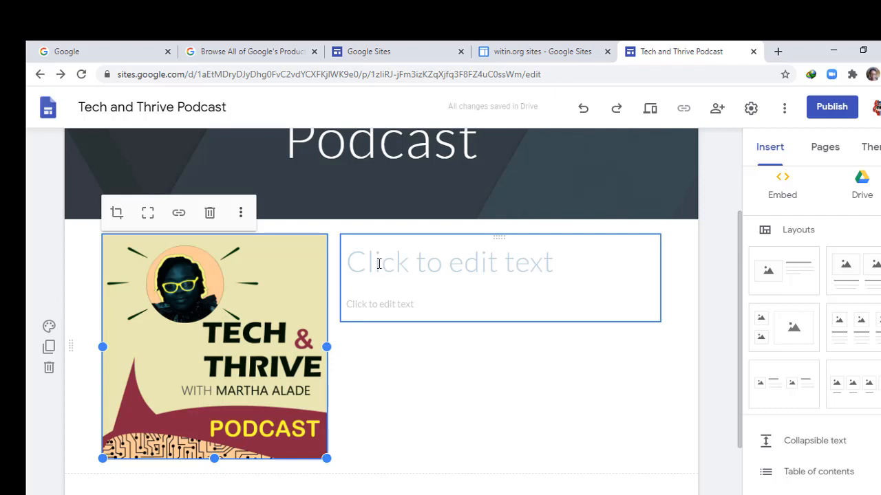
# Step: Enter "Welcome to TechandThrive.com" as the title beside the podcast cover, with both Ts in the site name capitalized
pyautogui.click(379, 264)
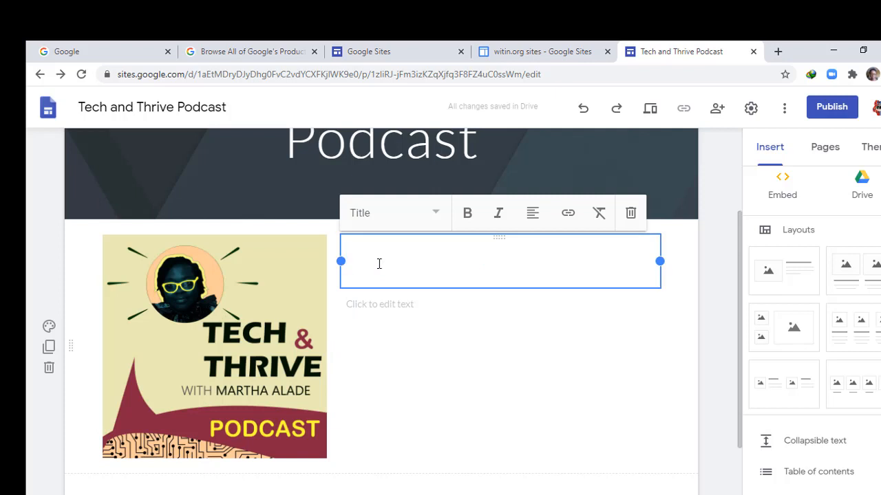
pyautogui.write('Wel')
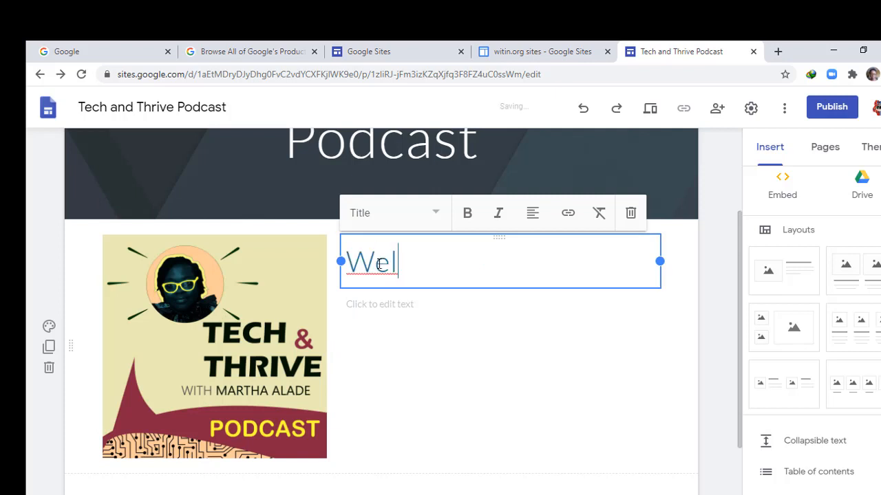
pyautogui.write('come to ')
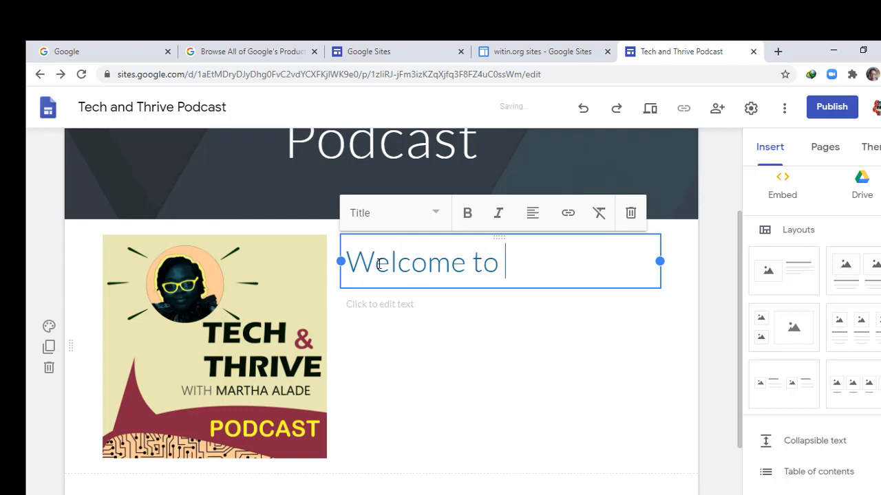
pyautogui.write('techa')
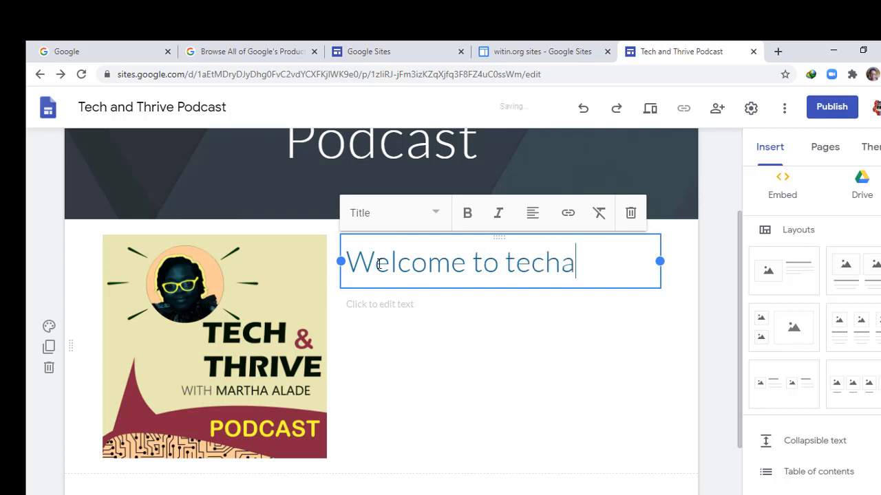
pyautogui.write('ndthri')
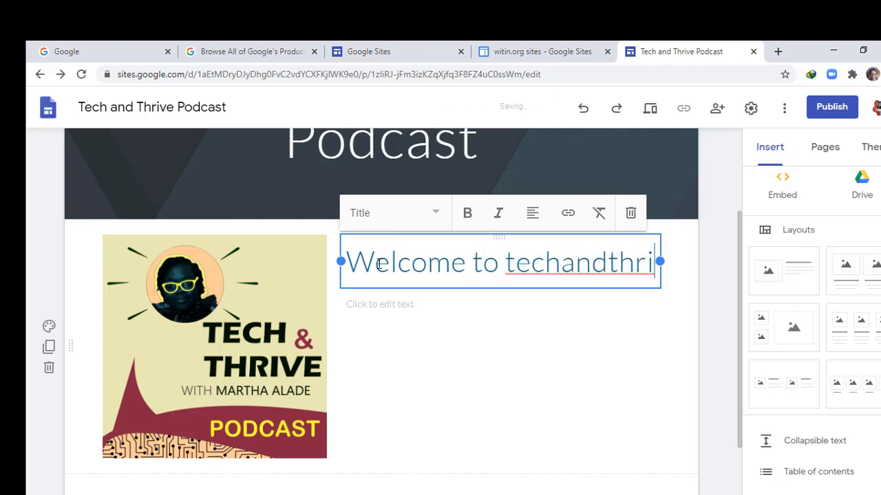
pyautogui.write('ve.co')
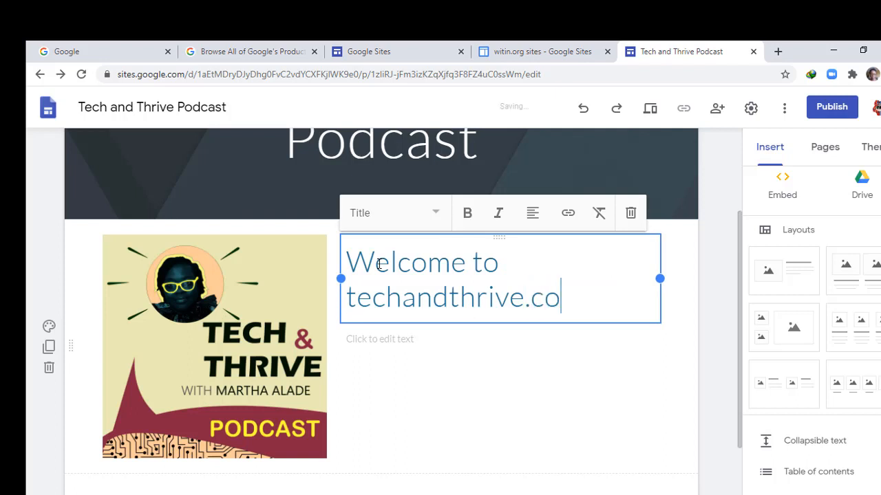
pyautogui.write('m')
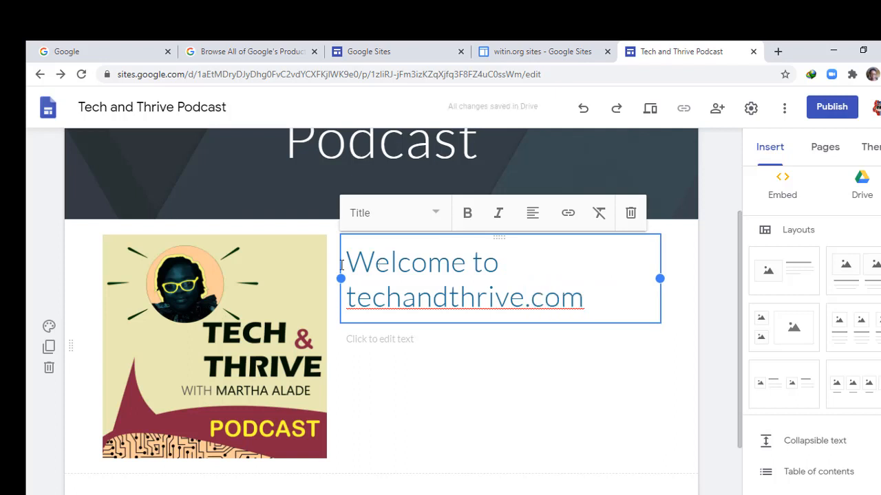
pyautogui.moveTo(356, 298); pyautogui.dragTo(350, 298)
pyautogui.write('T')
pyautogui.moveTo(462, 298); pyautogui.dragTo(454, 298)
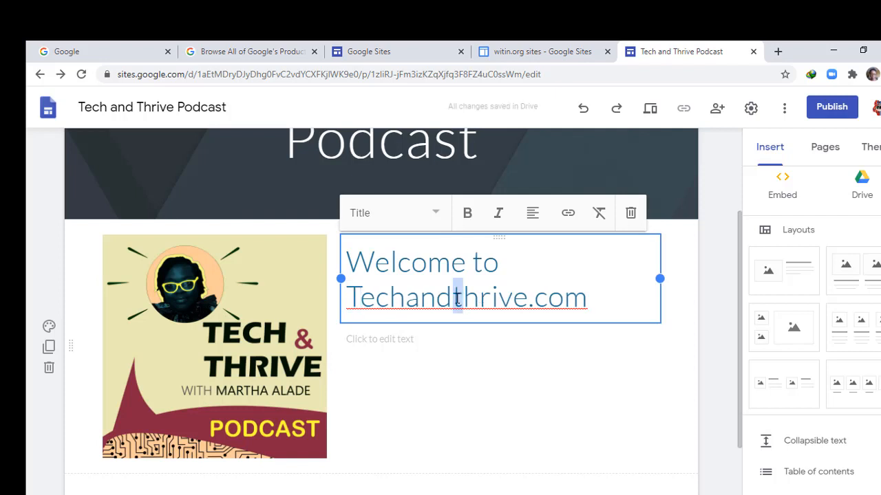
pyautogui.write('T')
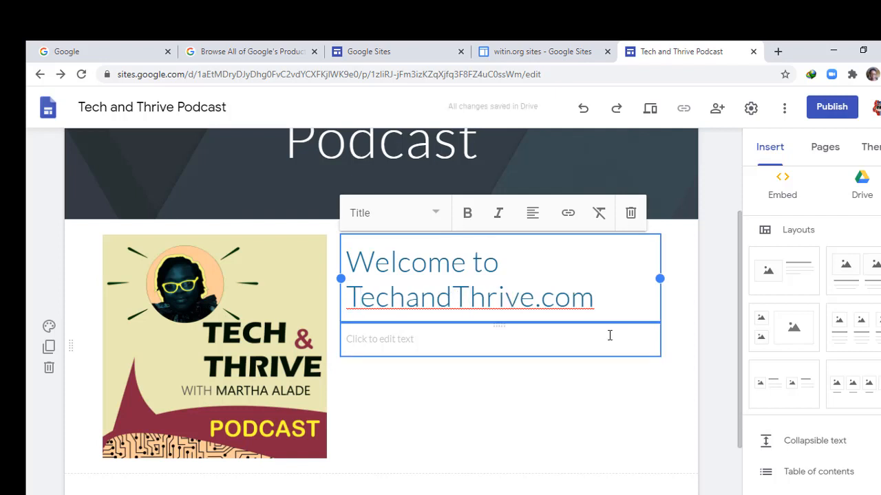
# Step: Change the text style of the welcome title beside the podcast cover to Heading
pyautogui.moveTo(661, 279)
pyautogui.mouseDown()
pyautogui.moveTo(684, 278)
pyautogui.moveTo(671, 280)
pyautogui.mouseUp()
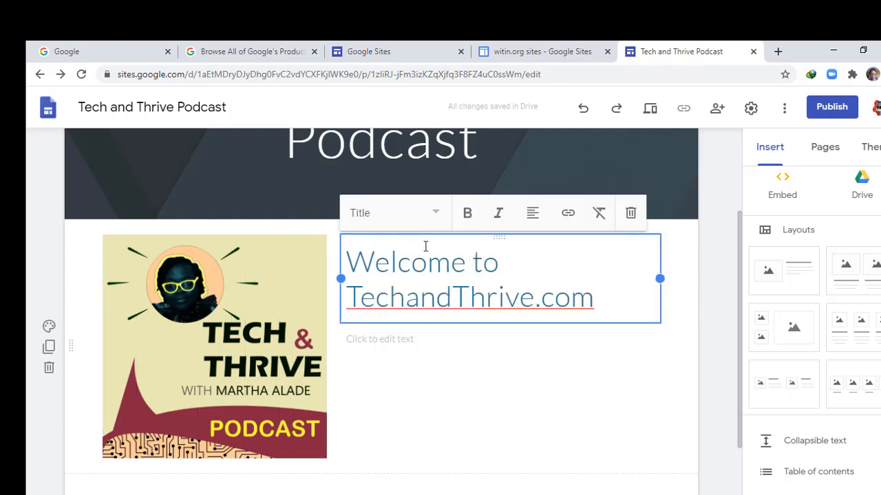
pyautogui.click(440, 218)
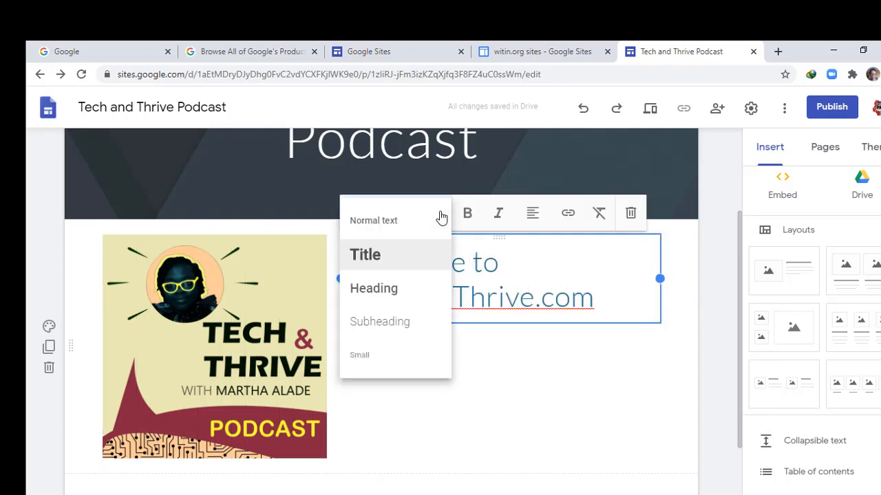
pyautogui.click(402, 295)
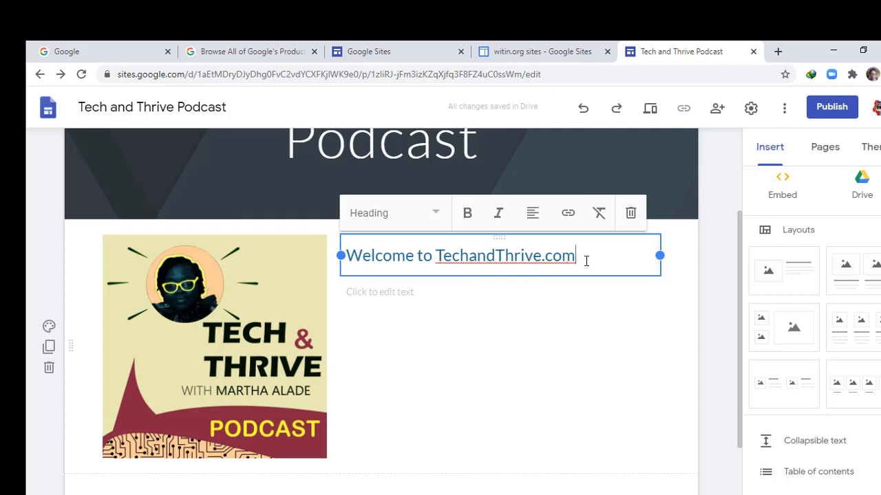
# Step: Paste the copied podcast description into the body text placeholder below the welcome heading
pyautogui.click(383, 292)
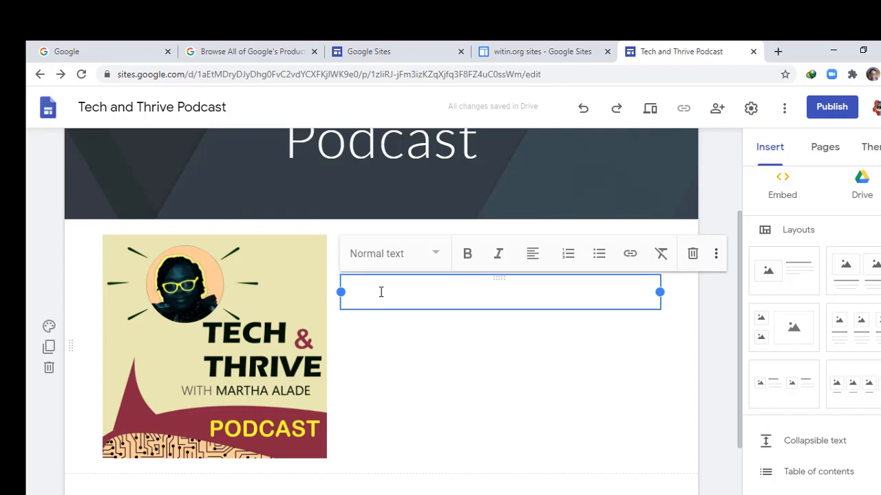
pyautogui.rightClick(379, 291)
pyautogui.click(426, 390)
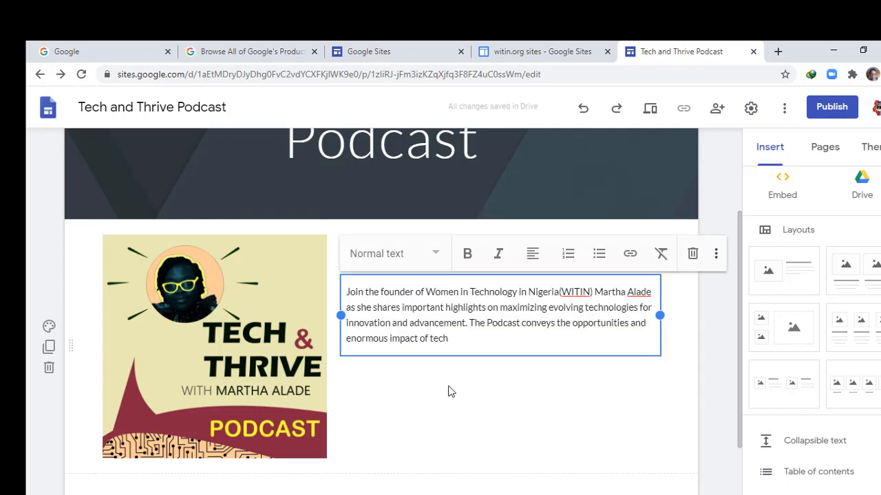
pyautogui.click(498, 393)
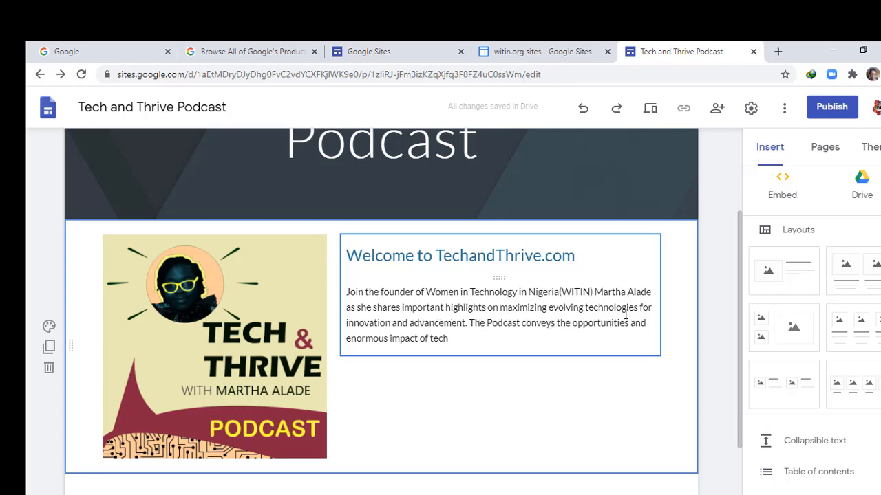
# Step: In the description's last sentence, change "Podcast" to lowercase "podcast" and end it with a full stop after "tech"
pyautogui.click(493, 323)
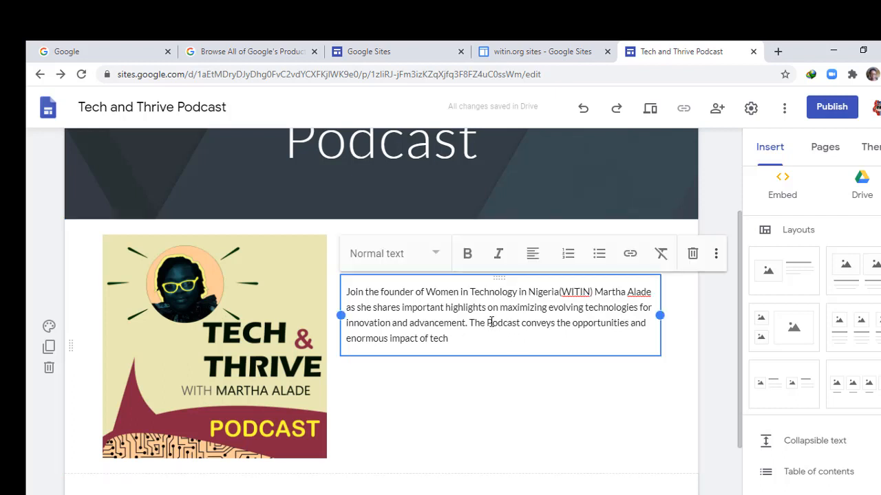
pyautogui.hotkey('shift', 'Left')
pyautogui.write('p')
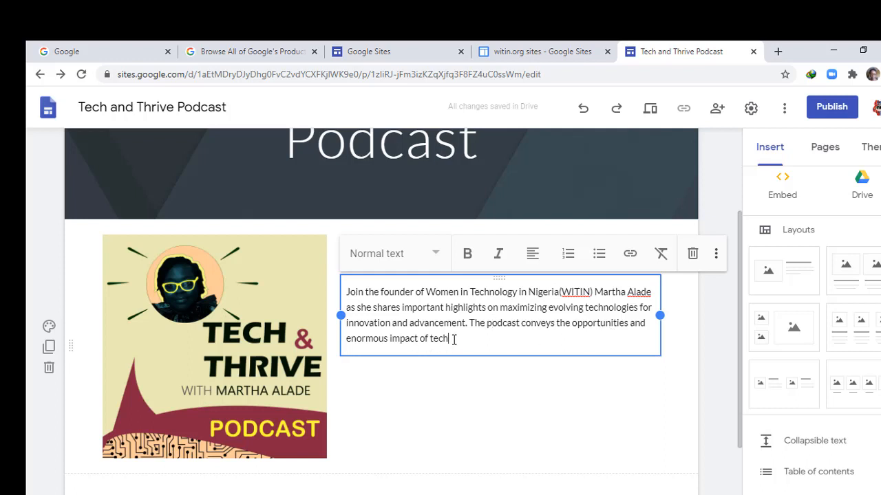
pyautogui.write('.')
pyautogui.scroll(2, 511, 338)
pyautogui.scroll(-4, 511, 338)
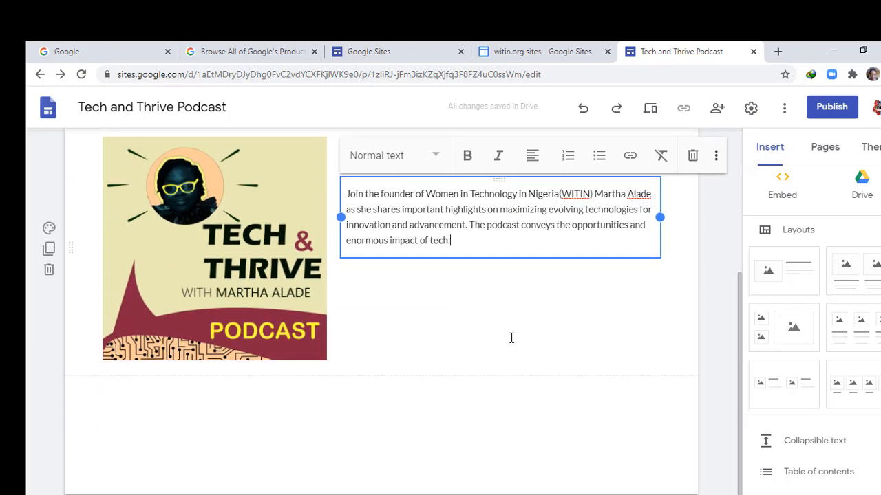
pyautogui.scroll(2, 528, 338)
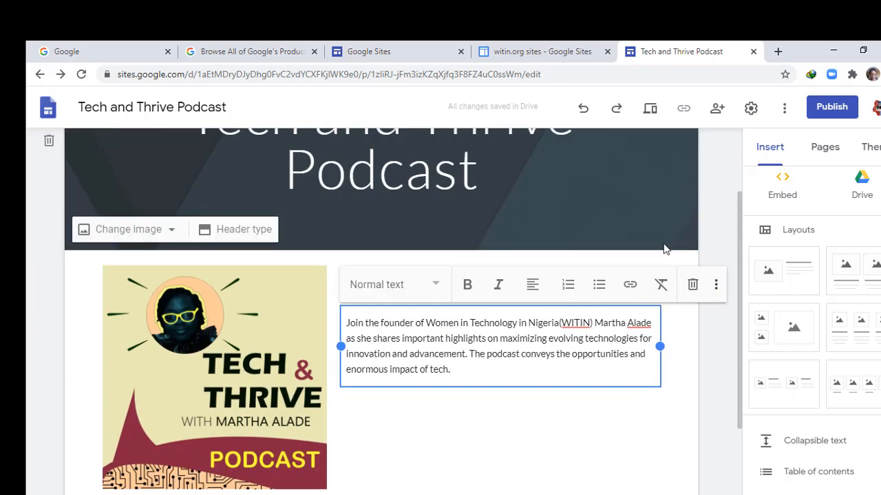
# Step: Insert the layout of three image placeholders with headings and text beneath them below the welcome section
pyautogui.scroll(-2, 636, 277)
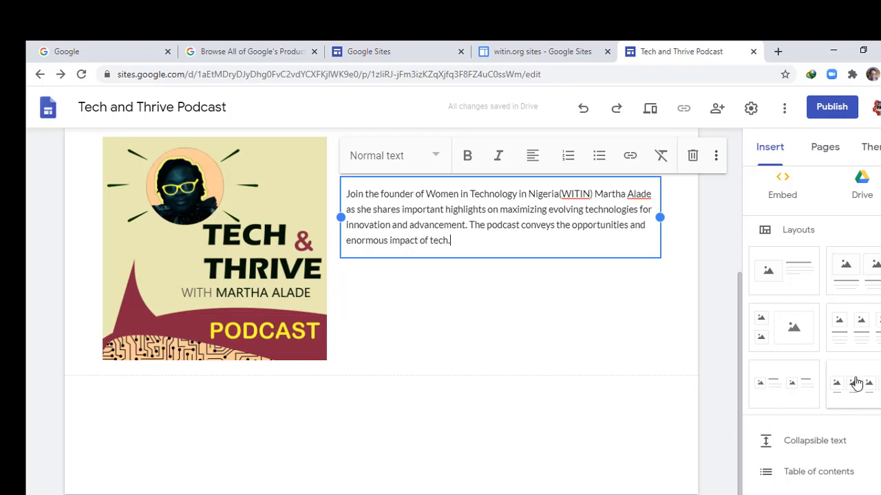
pyautogui.click(866, 325)
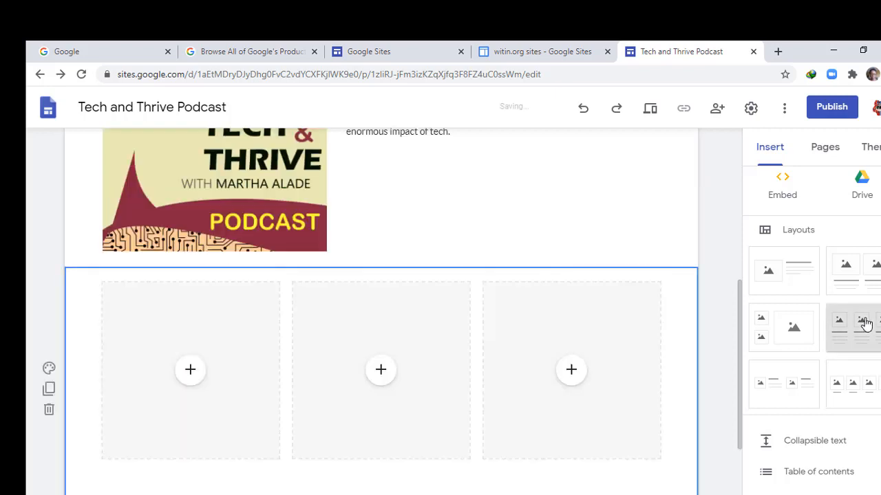
# Step: Open the first placeholder's insert options, switch to the ICAMP 2020 page and copy the link address of its promotional video image
pyautogui.click(191, 284)
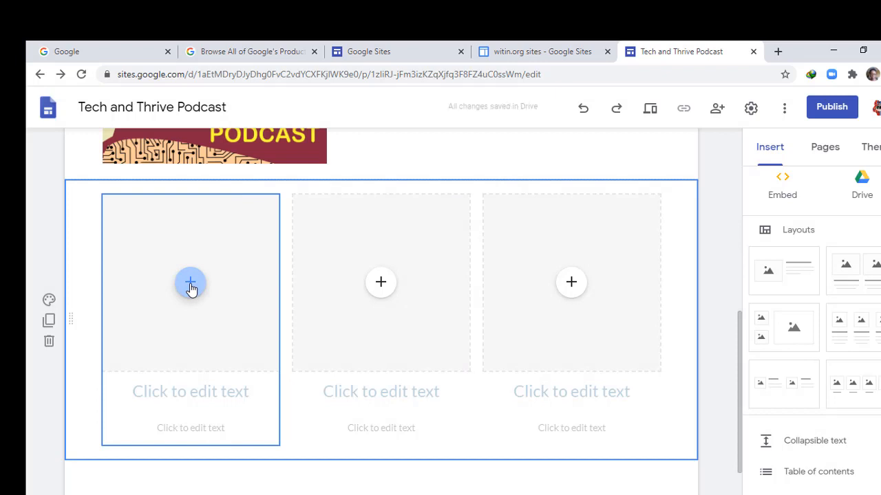
pyautogui.click(191, 284)
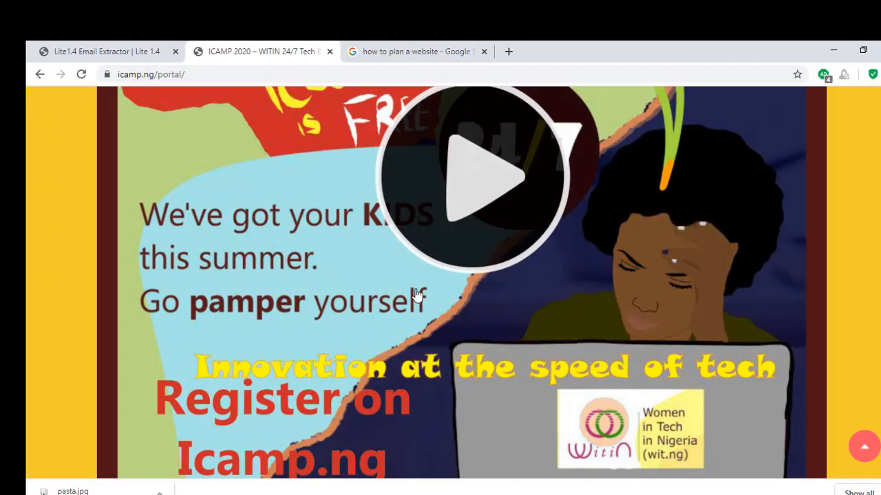
pyautogui.rightClick(416, 294)
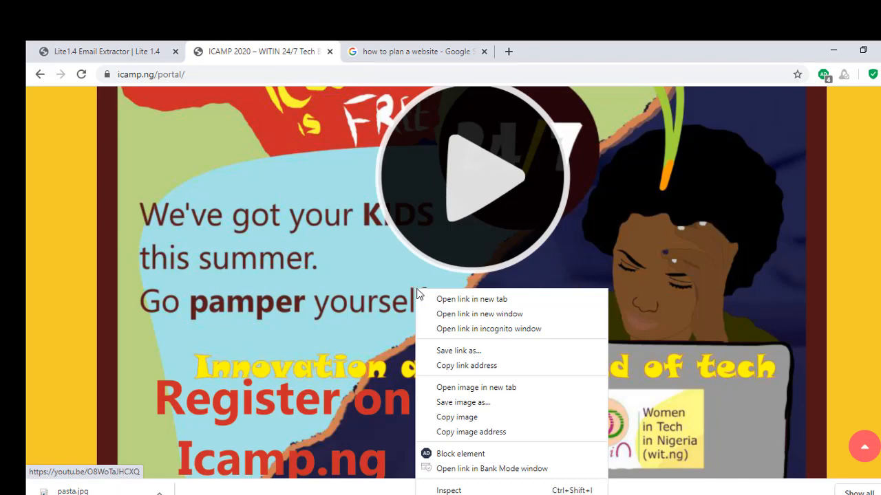
pyautogui.click(473, 366)
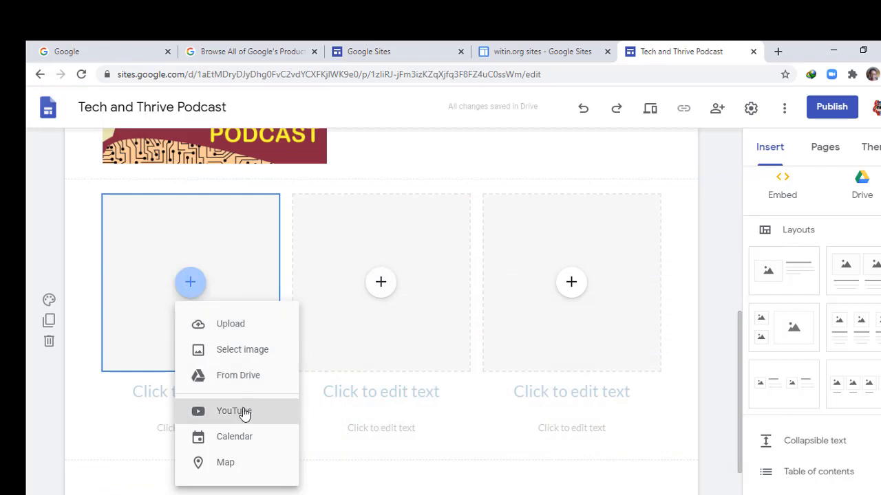
pyautogui.click(224, 330)
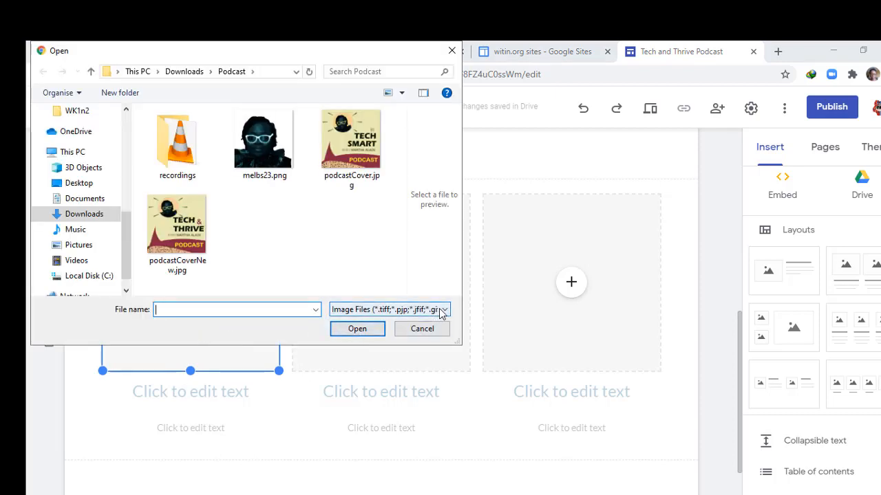
pyautogui.click(419, 330)
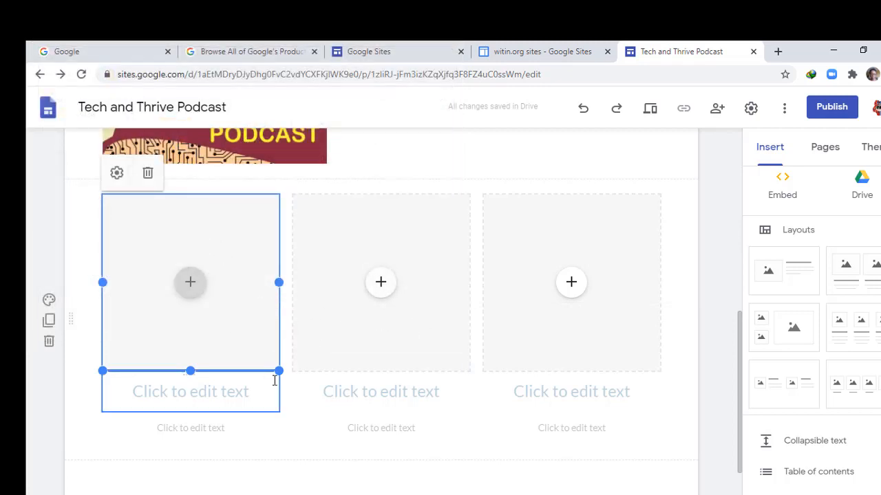
pyautogui.scroll(2, 275, 374)
pyautogui.scroll(-3, 254, 385)
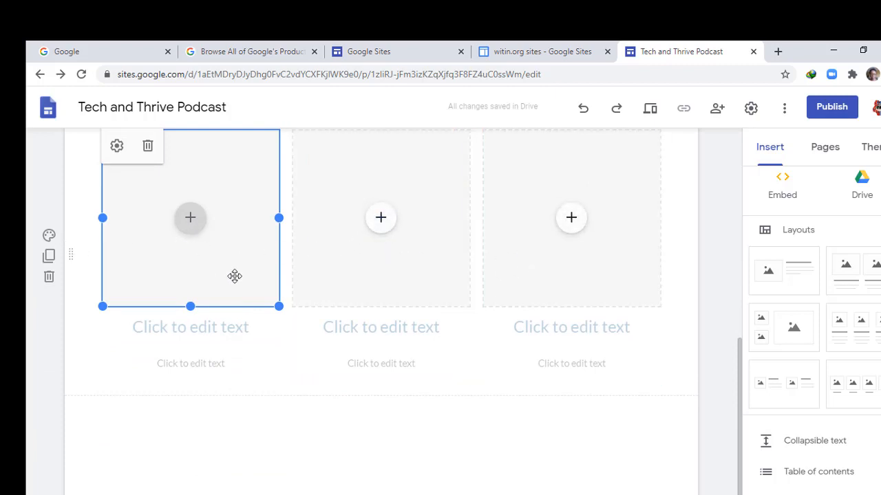
pyautogui.scroll(2, 296, 305)
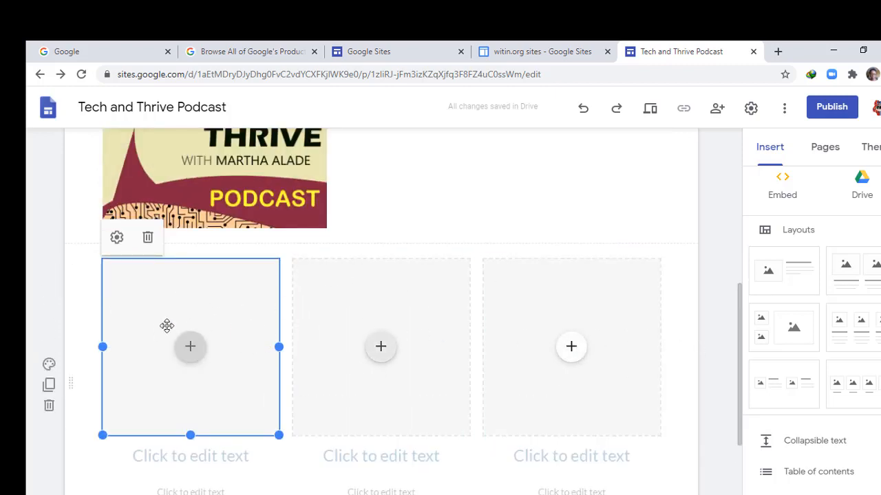
pyautogui.click(190, 346)
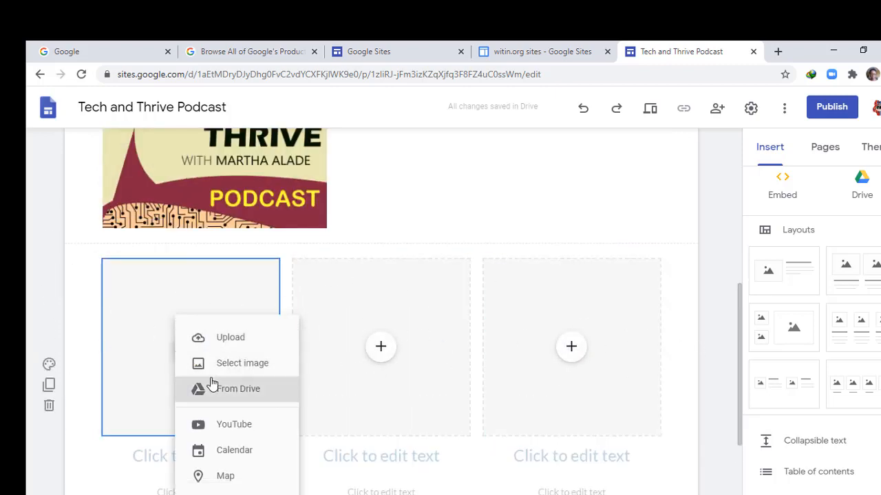
pyautogui.click(227, 424)
pyautogui.rightClick(305, 208)
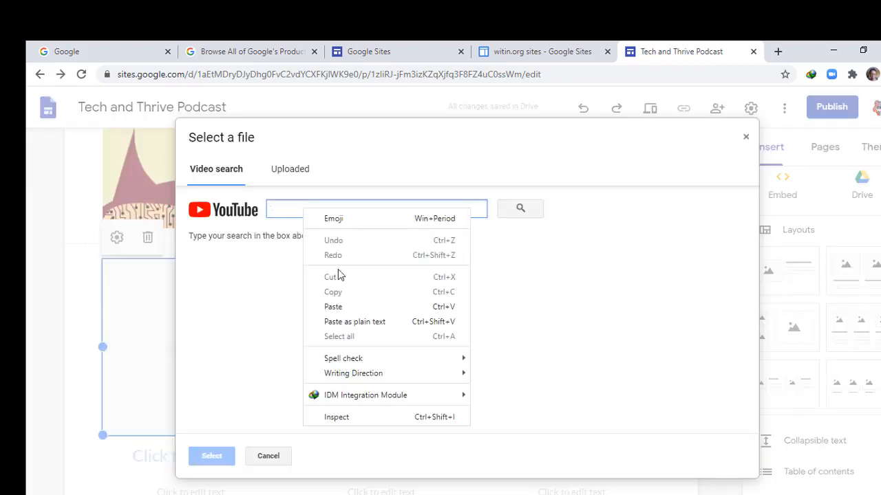
pyautogui.click(347, 310)
pyautogui.rightClick(333, 206)
pyautogui.click(358, 308)
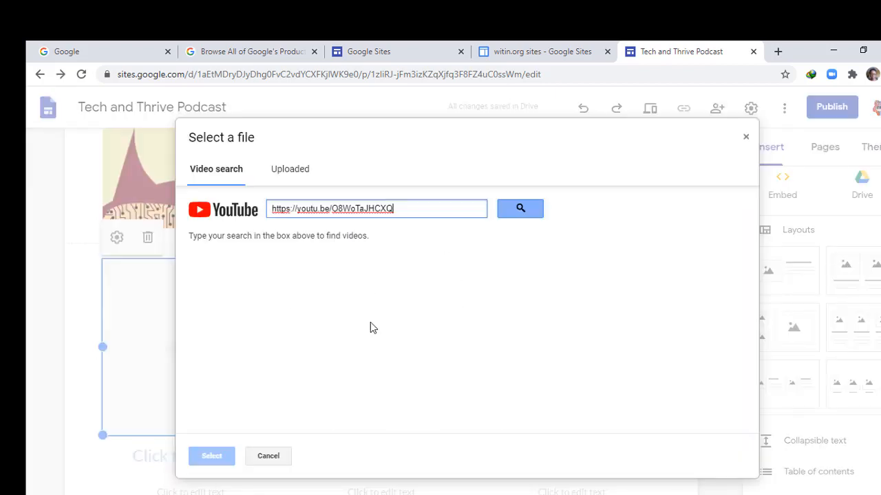
pyautogui.click(527, 208)
pyautogui.click(244, 289)
pyautogui.click(211, 455)
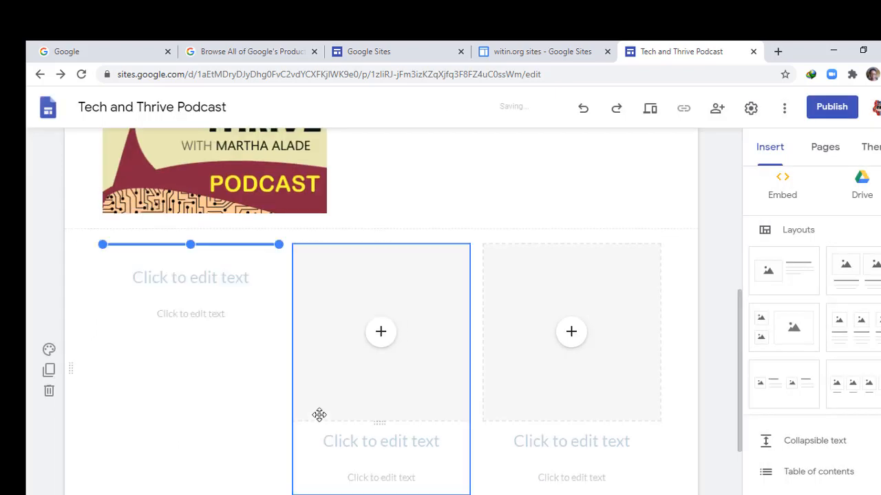
pyautogui.click(198, 436)
pyautogui.write('Video 1')
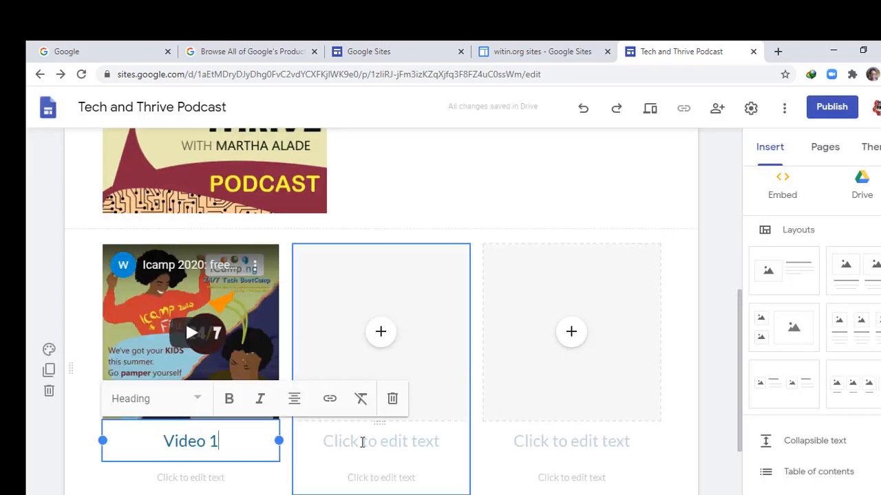
pyautogui.click(381, 331)
pyautogui.click(425, 424)
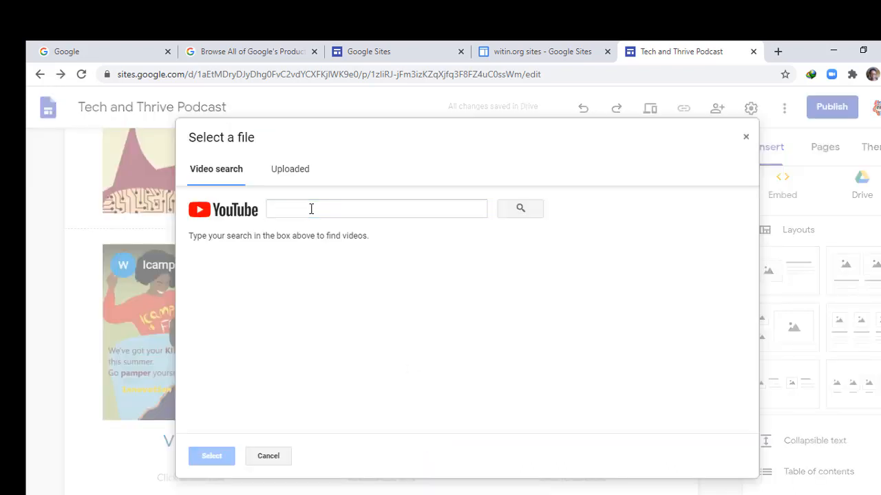
pyautogui.click(302, 209)
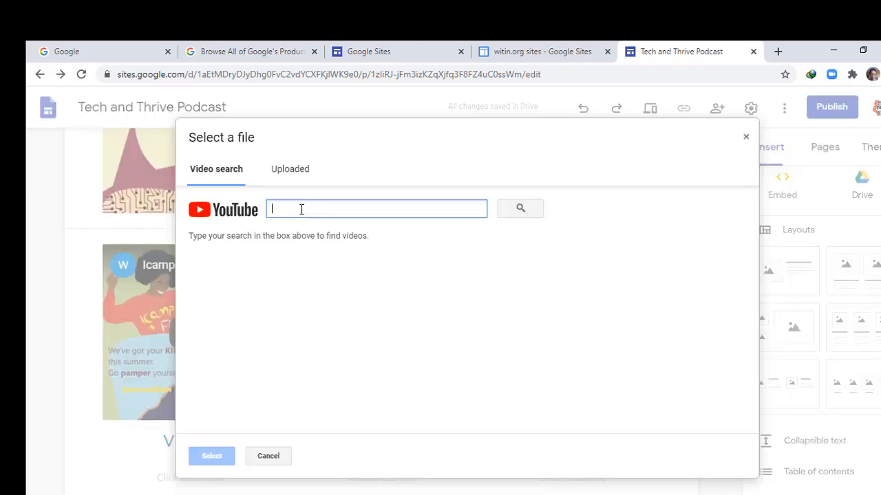
pyautogui.rightClick(303, 209)
pyautogui.click(350, 305)
pyautogui.click(512, 209)
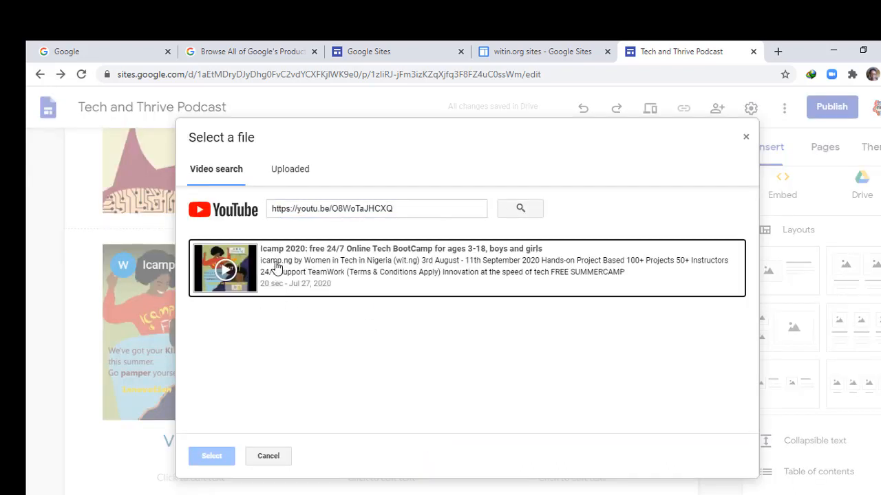
pyautogui.click(275, 270)
pyautogui.click(212, 456)
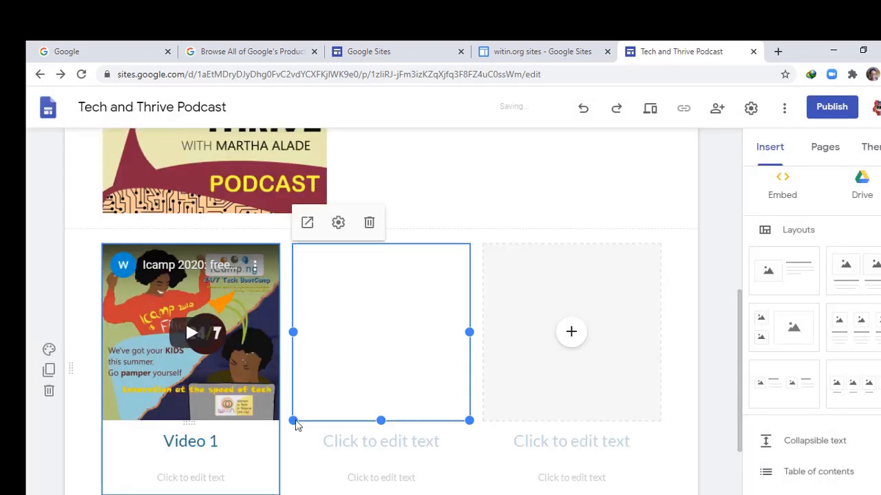
pyautogui.click(342, 444)
pyautogui.write('Video2')
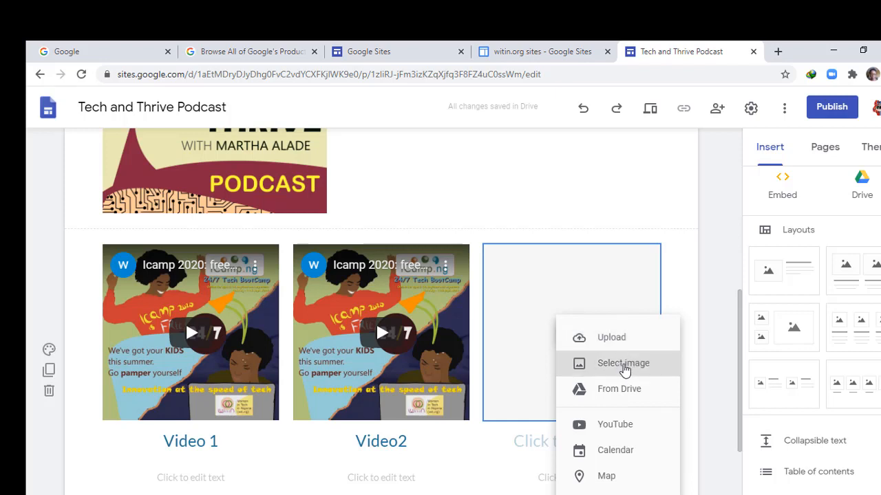
pyautogui.click(613, 425)
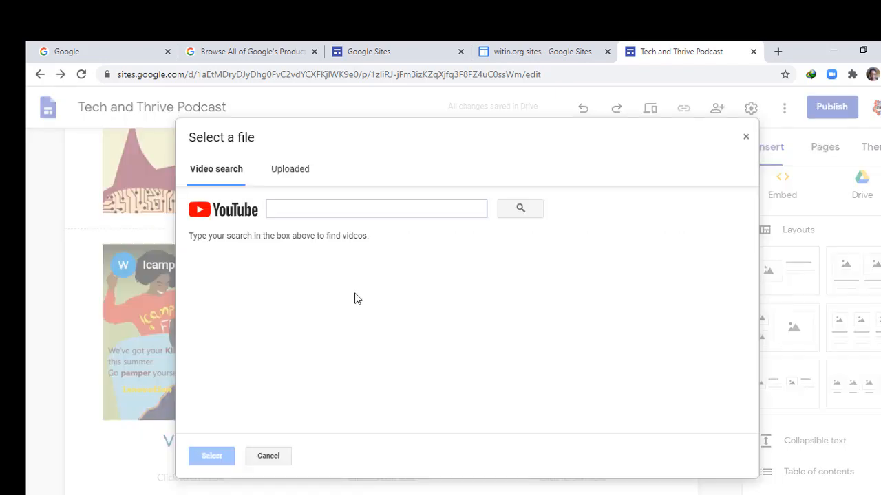
pyautogui.rightClick(331, 208)
pyautogui.click(379, 324)
pyautogui.click(525, 215)
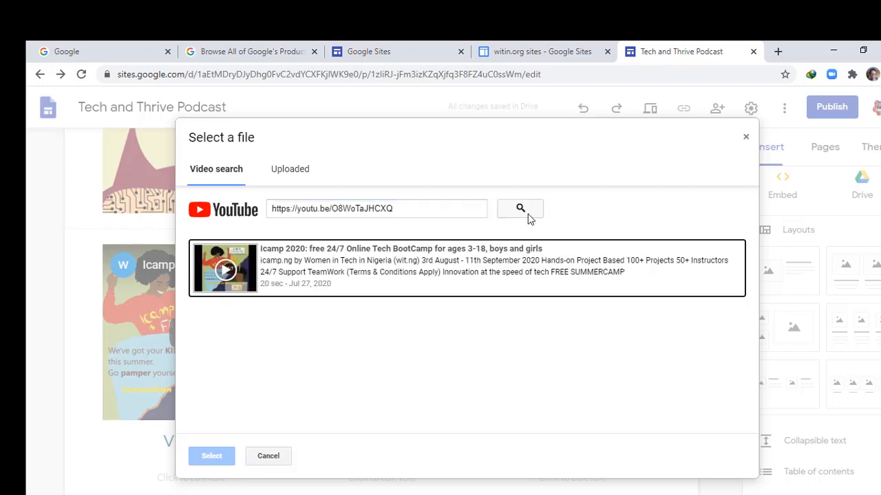
pyautogui.click(248, 265)
pyautogui.click(219, 457)
pyautogui.click(541, 438)
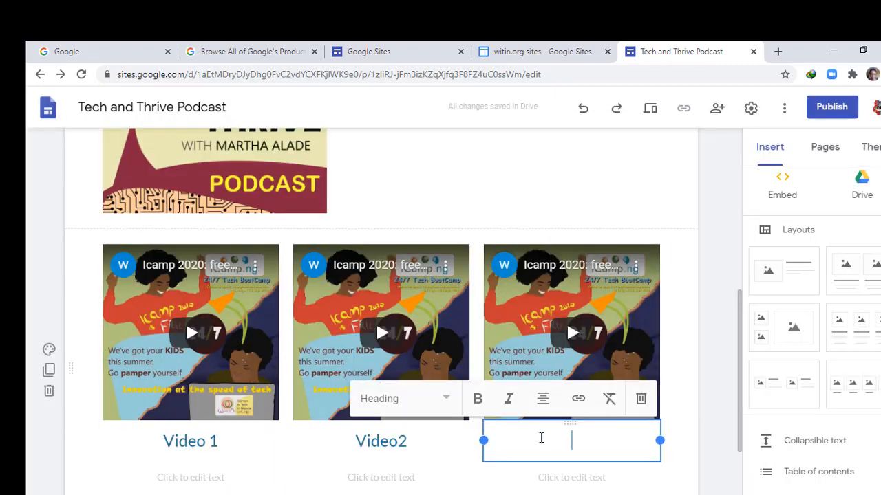
pyautogui.write('Video 3')
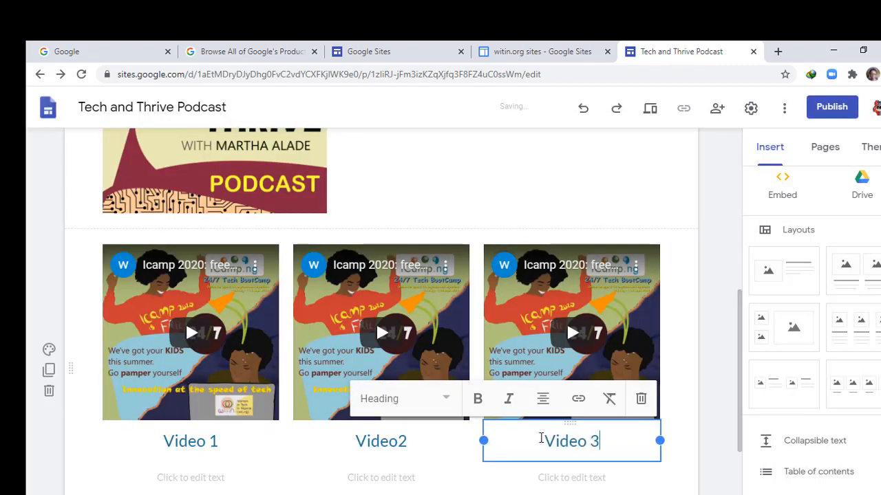
# Step: Enter "This video 1, please watch and let us have your feedback" as the body text under the Video 1 heading
pyautogui.click(177, 478)
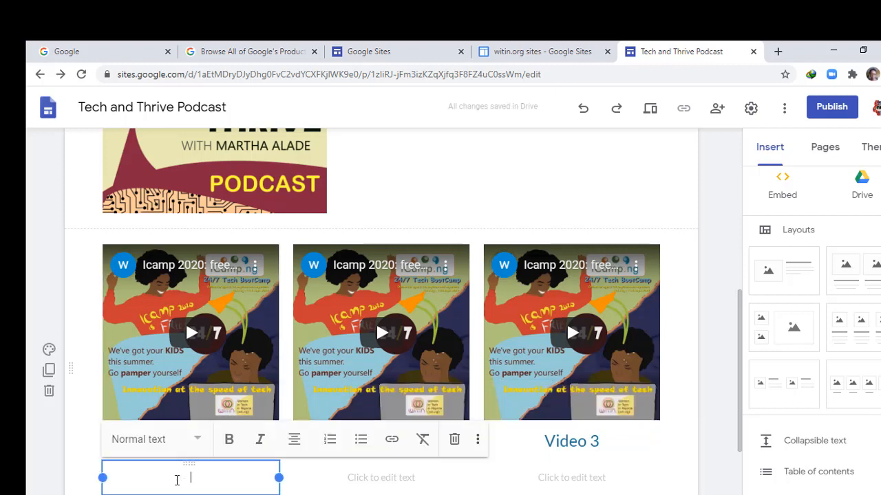
pyautogui.write('This video 1')
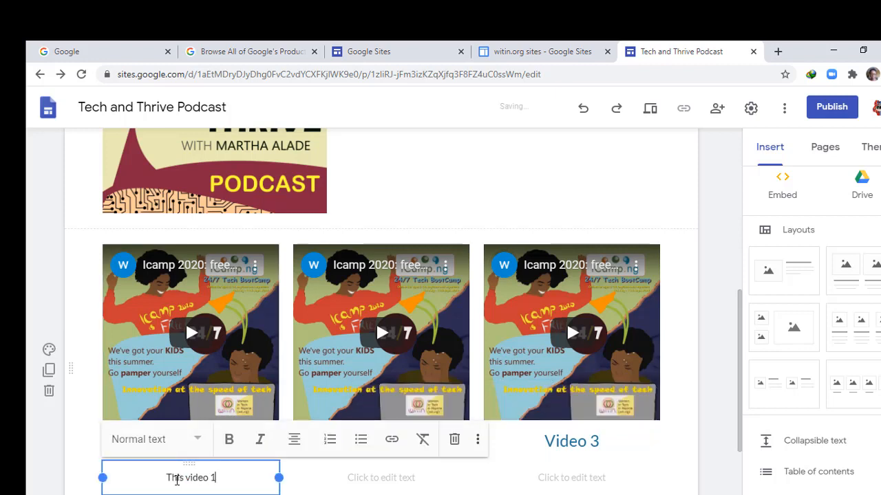
pyautogui.click(379, 476)
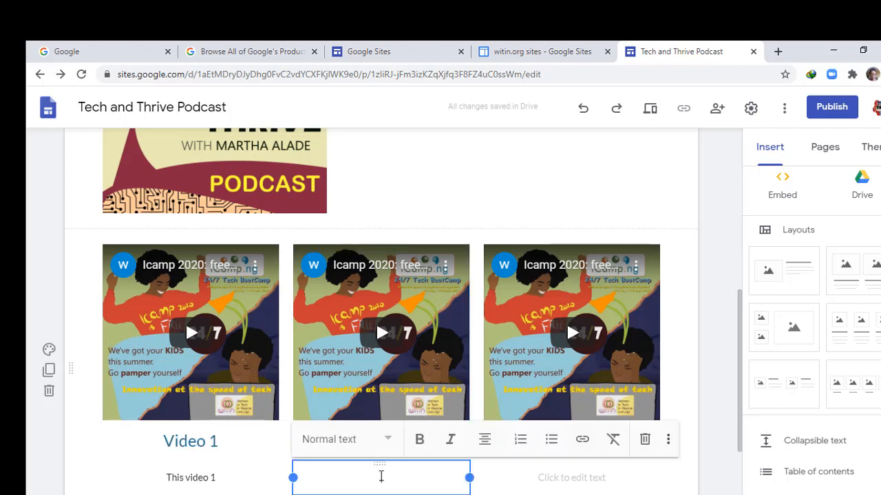
pyautogui.click(216, 476)
pyautogui.write('his video 1,')
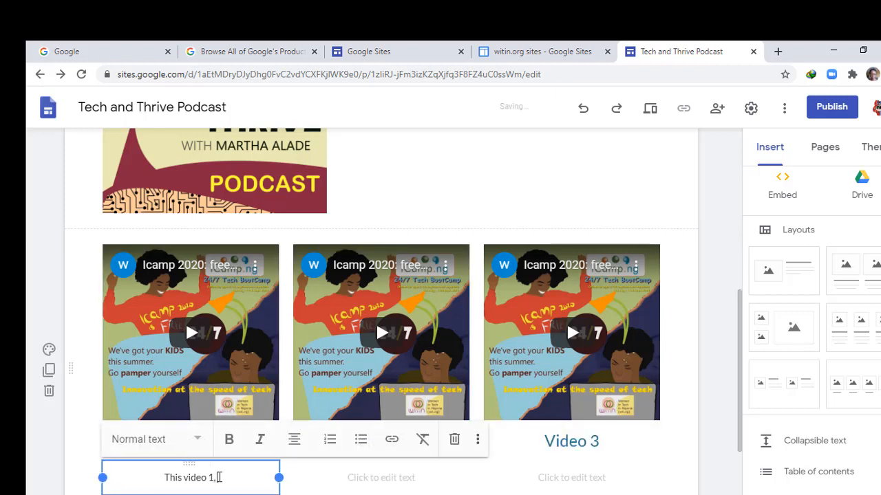
pyautogui.write(' please watch')
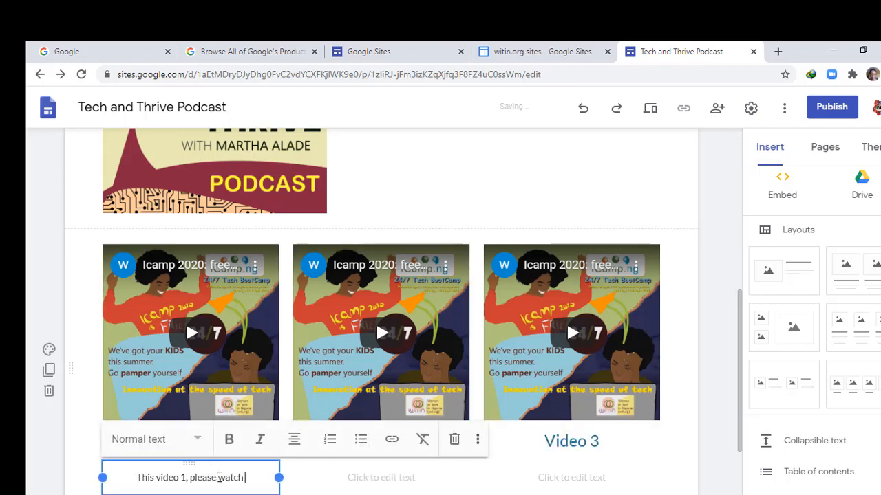
pyautogui.write(' and let us h')
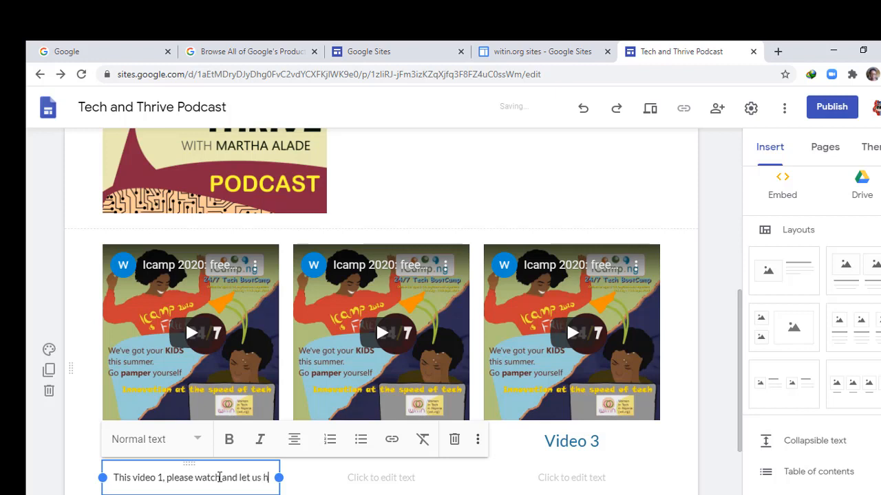
pyautogui.write('ave your feedback')
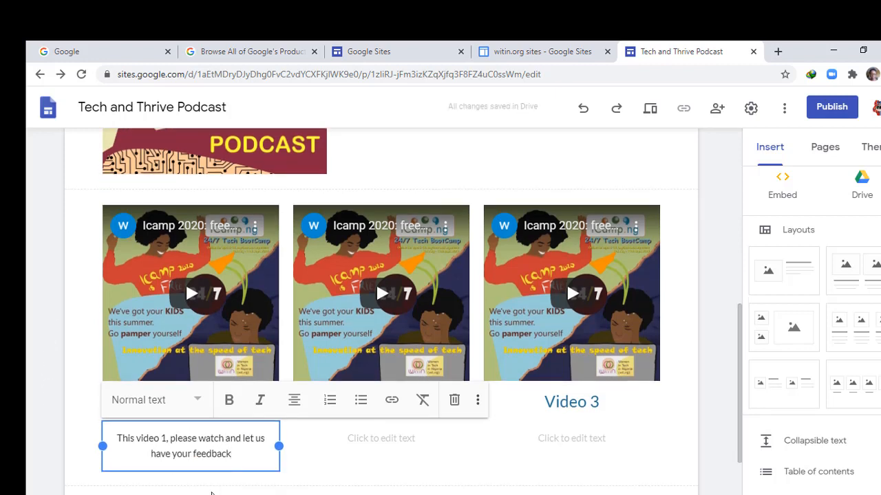
# Step: Copy the first video's description into the body text placeholders under the second and third video headings
pyautogui.moveTo(231, 454); pyautogui.dragTo(121, 438)
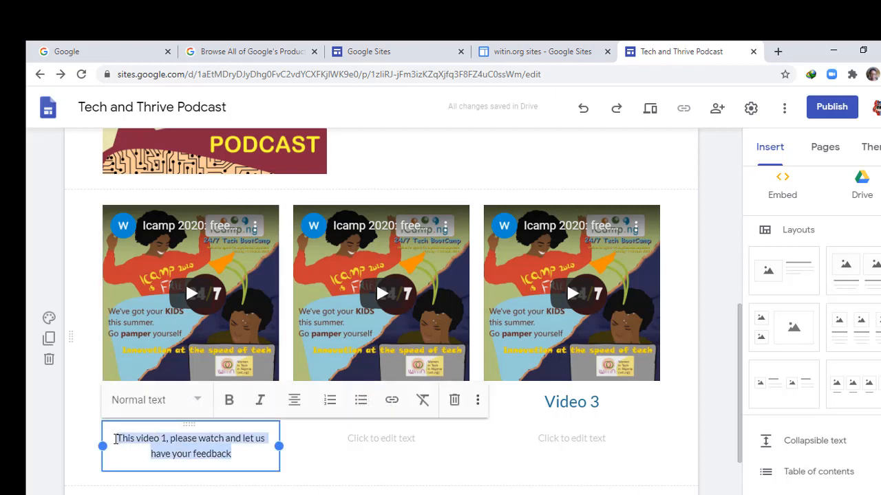
pyautogui.click(354, 441)
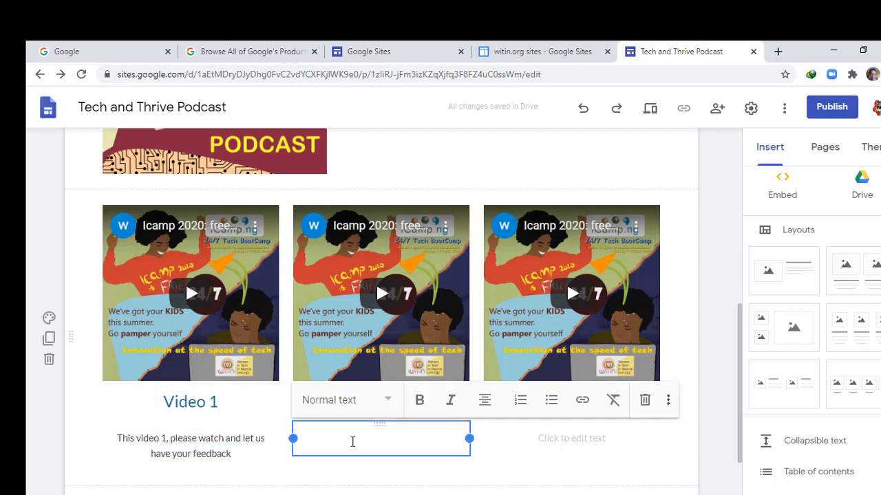
pyautogui.write('This video 1, please watch and let us have your feedback')
pyautogui.click(565, 441)
pyautogui.write('This video 1, please watch and let us have your feedback')
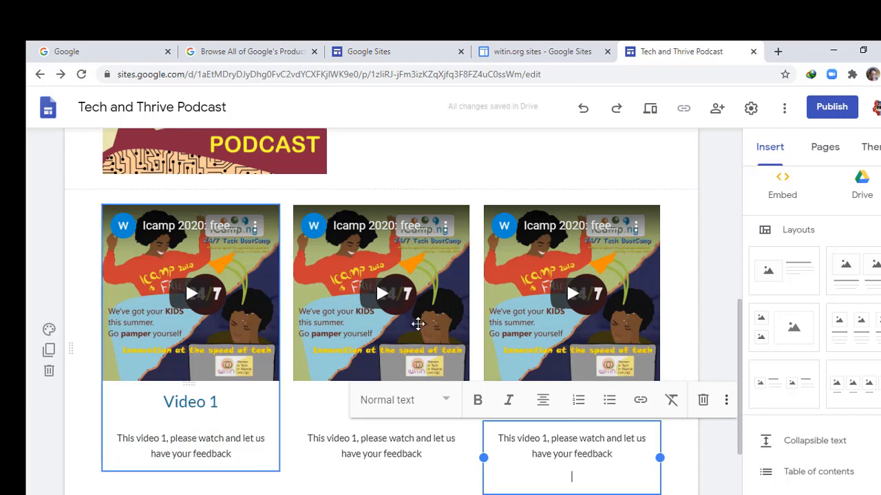
pyautogui.scroll(3, 604, 348)
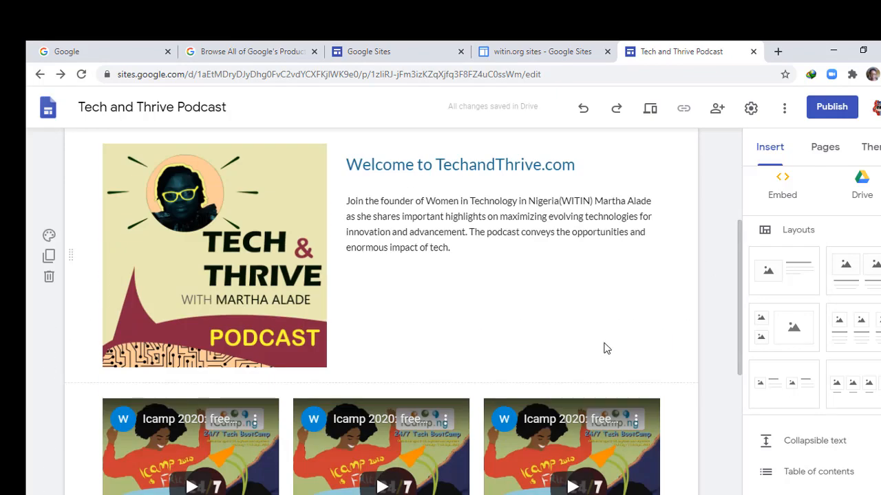
# Step: Add a section with the four-column image and caption layout below the video section
pyautogui.scroll(-5, 604, 348)
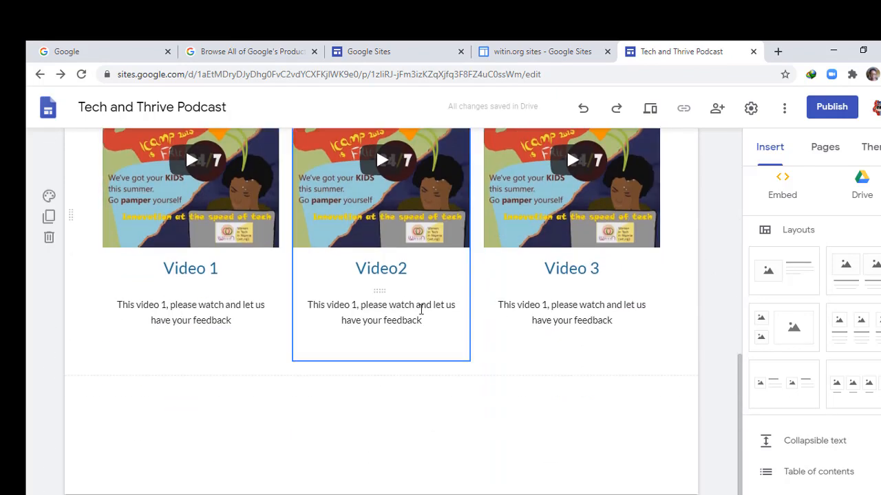
pyautogui.scroll(1, 811, 310)
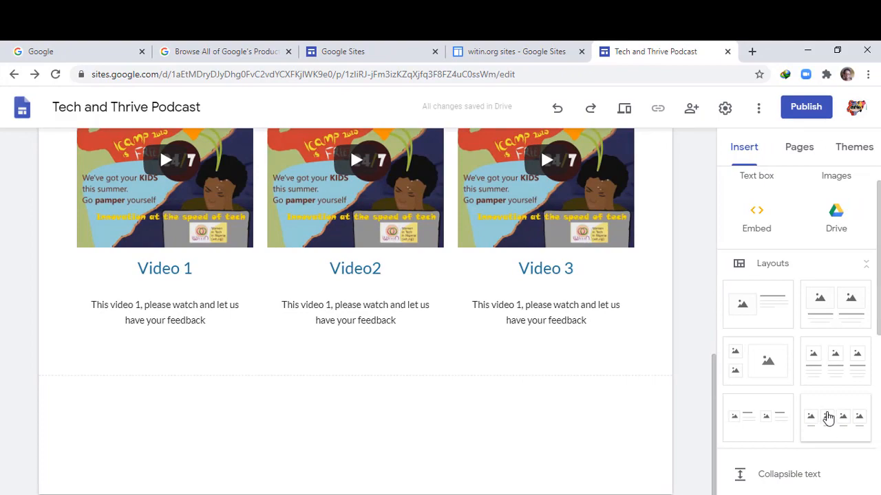
pyautogui.scroll(5, 594, 444)
pyautogui.scroll(-3, 594, 444)
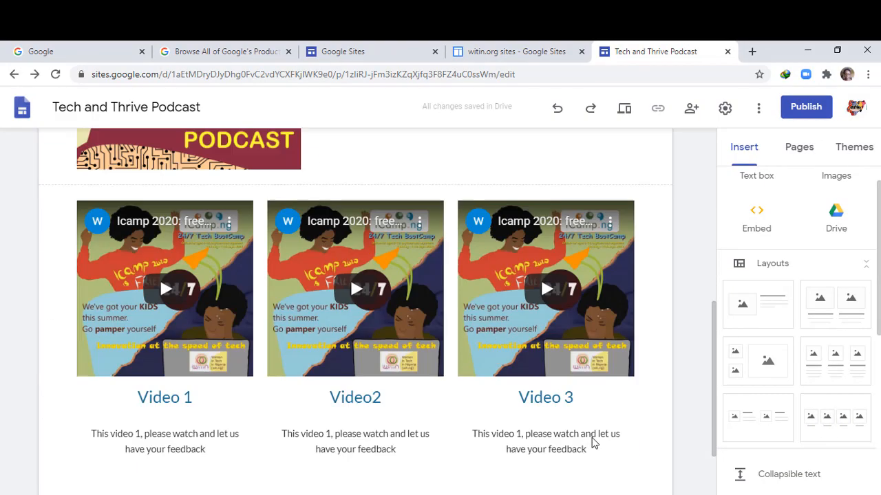
pyautogui.click(844, 428)
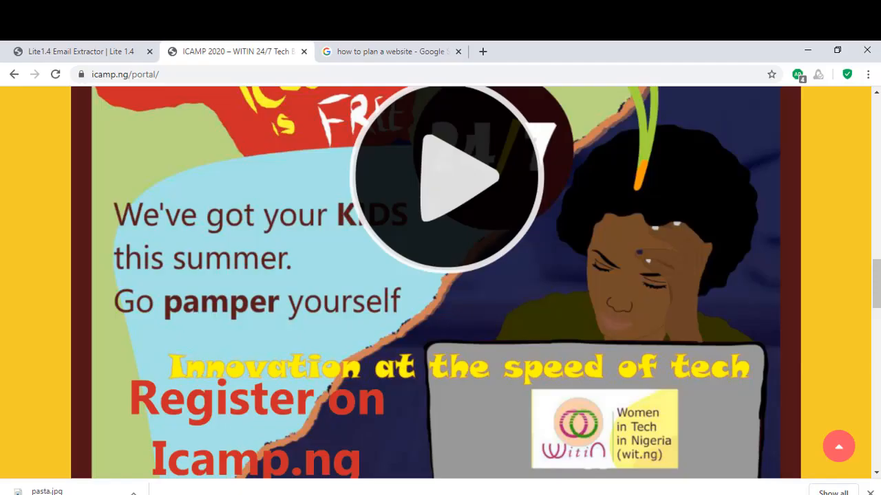
# Step: Switch to the icamp.ng portal page and examine how its safety and curriculum resource sections are laid out
pyautogui.scroll(-15, 360, 298)
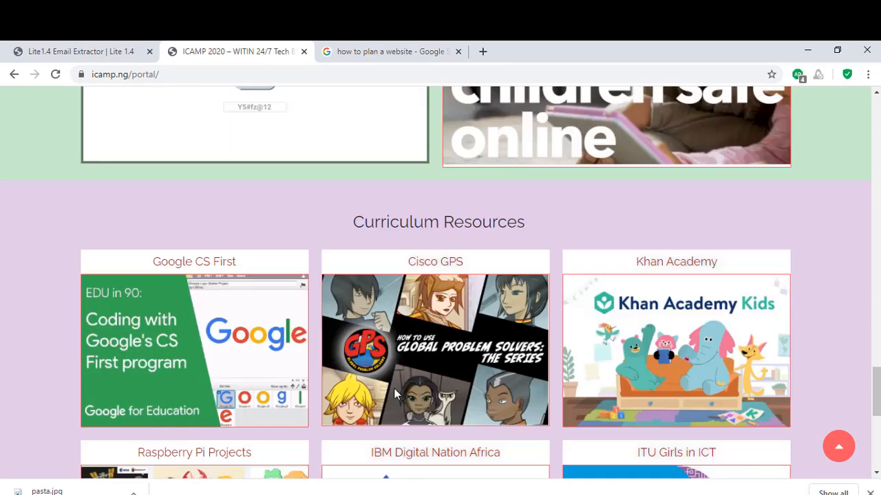
pyautogui.scroll(10, 625, 428)
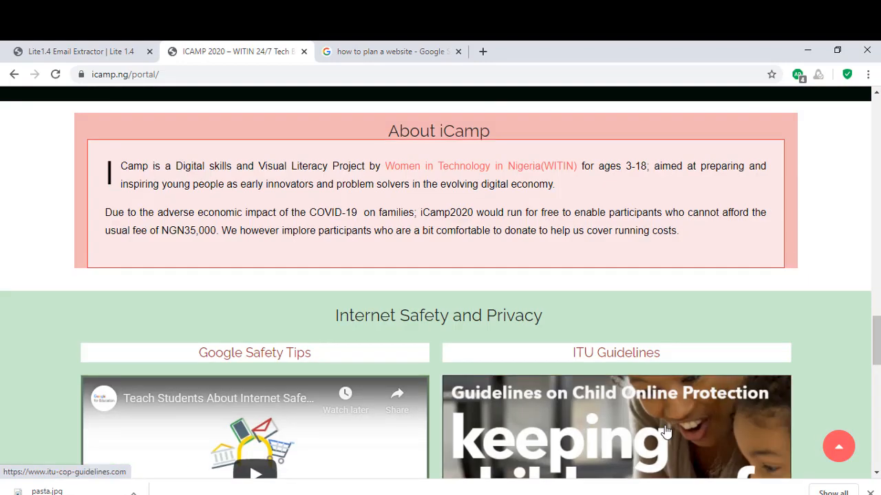
pyautogui.scroll(-1, 691, 428)
pyautogui.scroll(-2, 689, 426)
pyautogui.scroll(2, 689, 426)
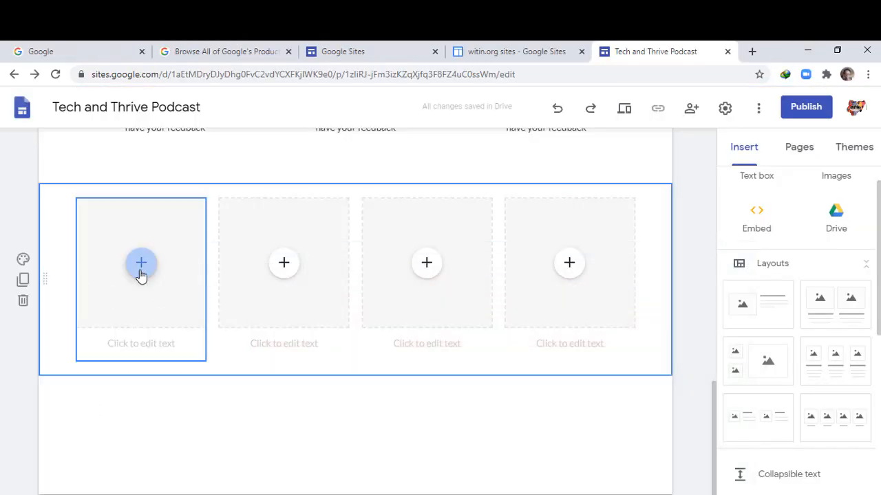
# Step: Upload melbs23.png into the first placeholder of the four-column section and caption it "picture 1"
pyautogui.click(139, 264)
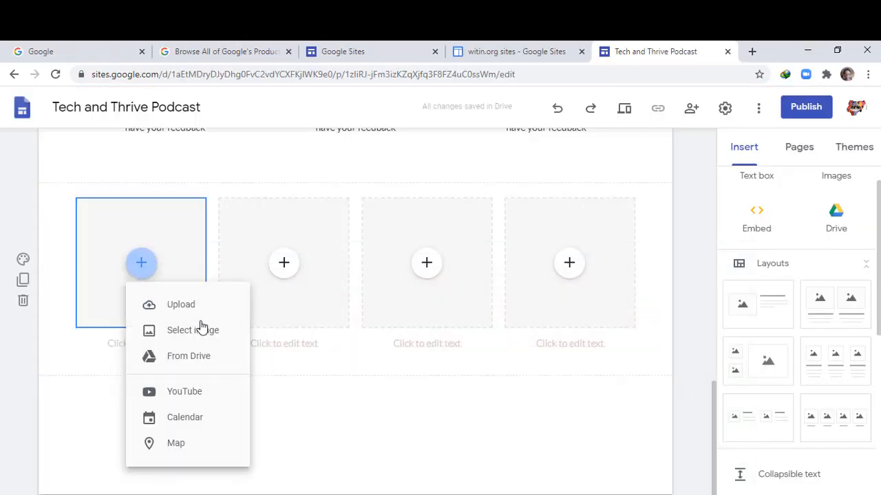
pyautogui.click(187, 305)
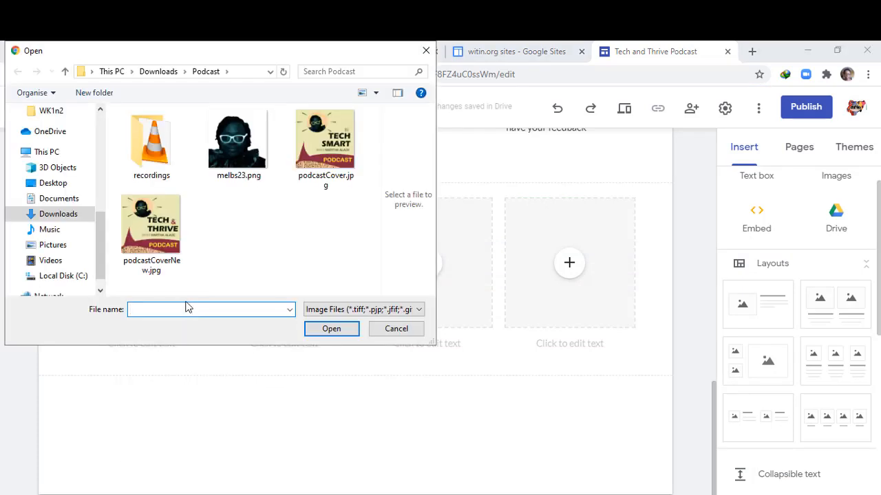
pyautogui.click(237, 148)
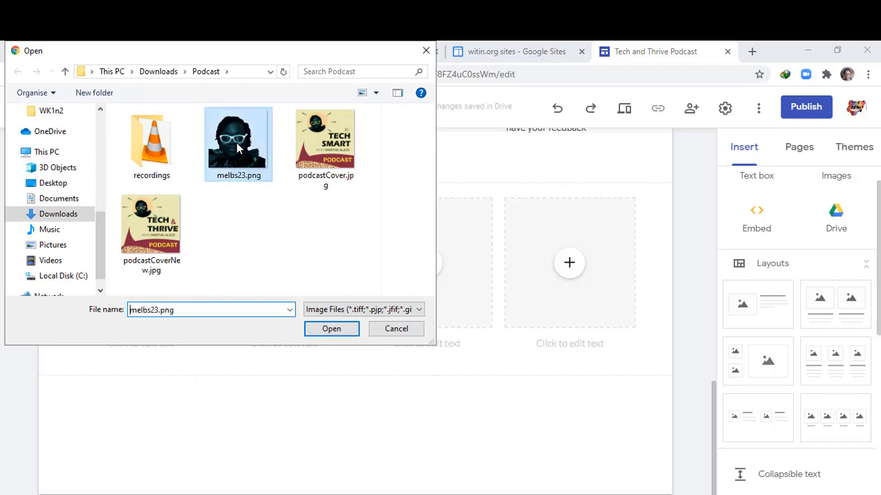
pyautogui.click(333, 329)
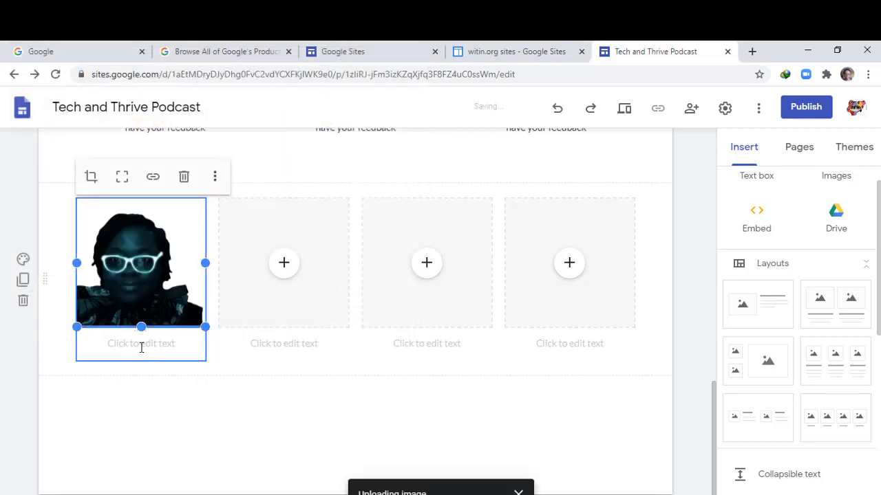
pyautogui.click(144, 344)
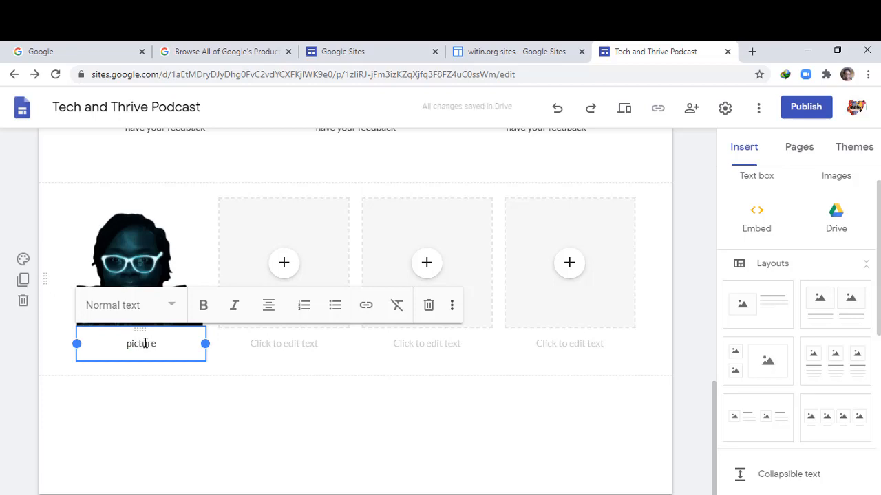
pyautogui.write('picture 1')
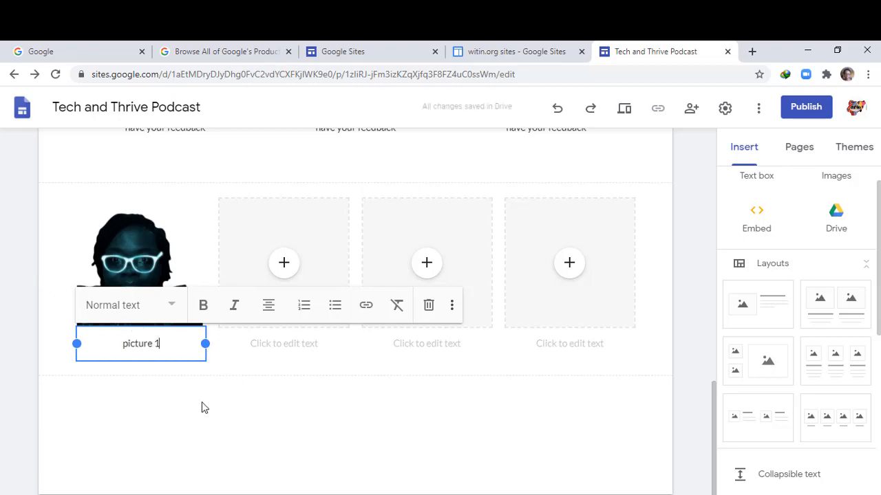
pyautogui.click(200, 407)
# Step: Upload iCamp images from the ICAMPSite folder into the three remaining placeholders, using mode.jpg for the third
pyautogui.click(285, 274)
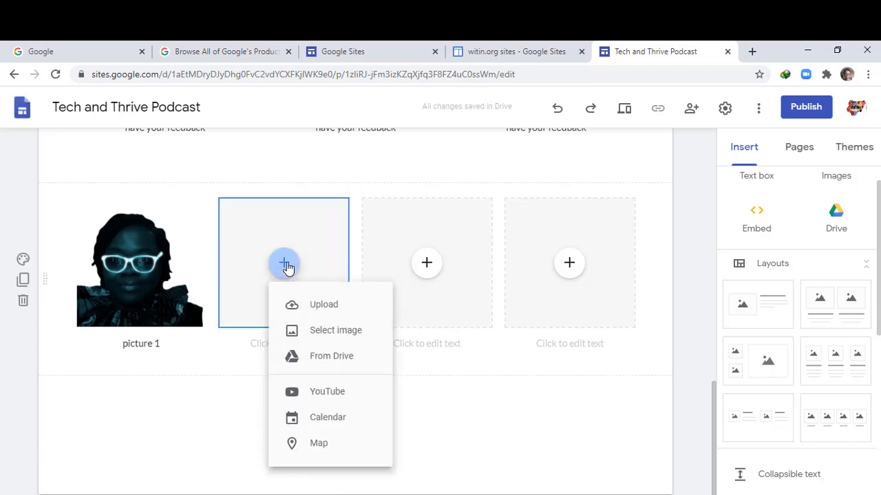
pyautogui.click(321, 305)
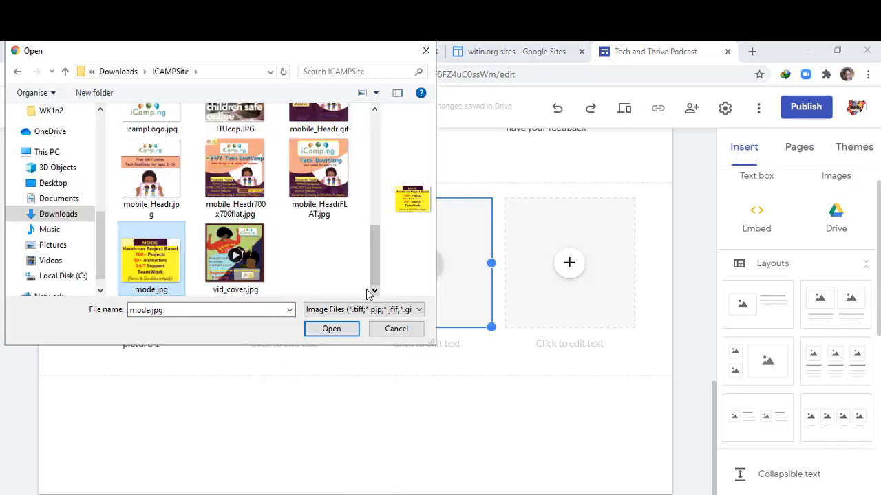
pyautogui.click(331, 328)
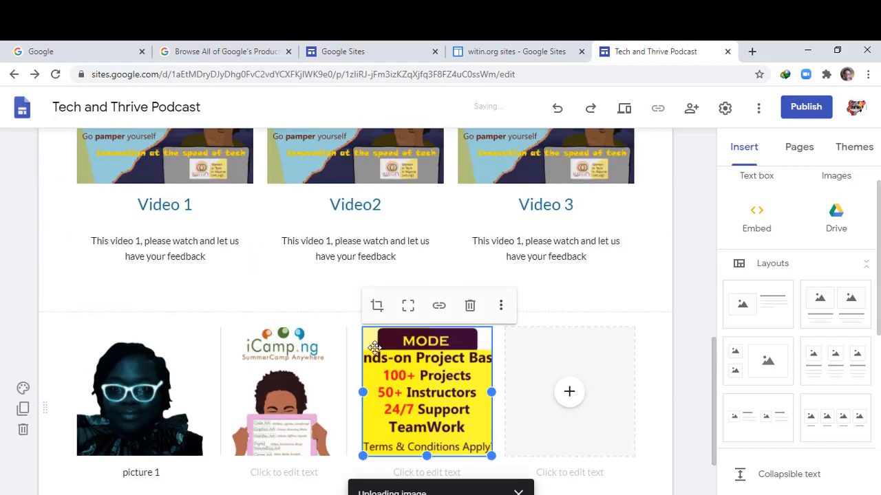
pyautogui.click(571, 268)
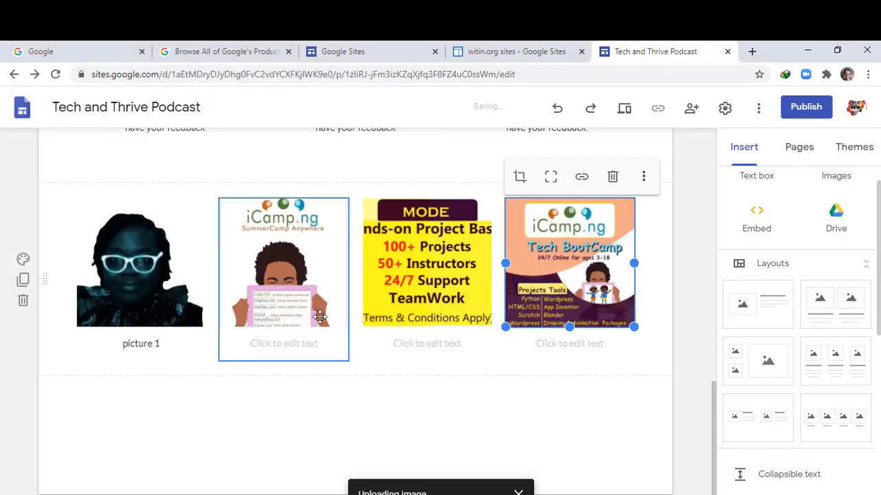
# Step: Caption the second, third and fourth images "picture2", "picture 3" and "picture4"
pyautogui.click(266, 348)
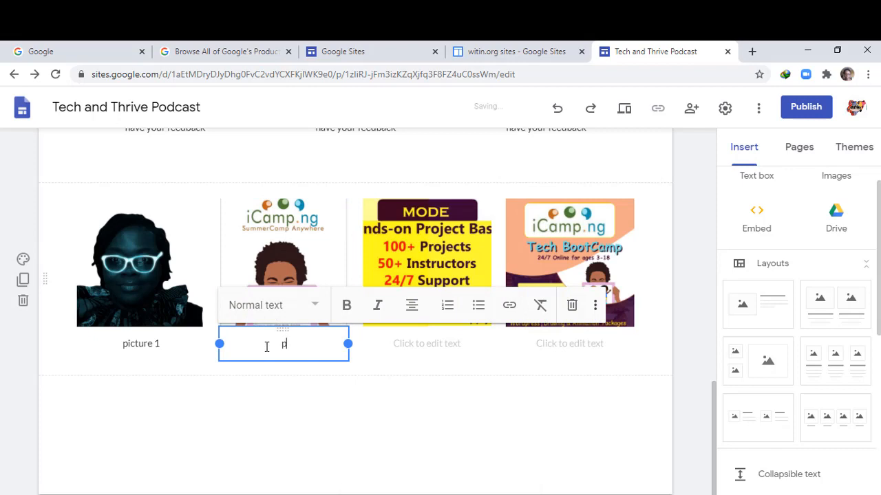
pyautogui.write('picture2')
pyautogui.click(404, 342)
pyautogui.write('pi')
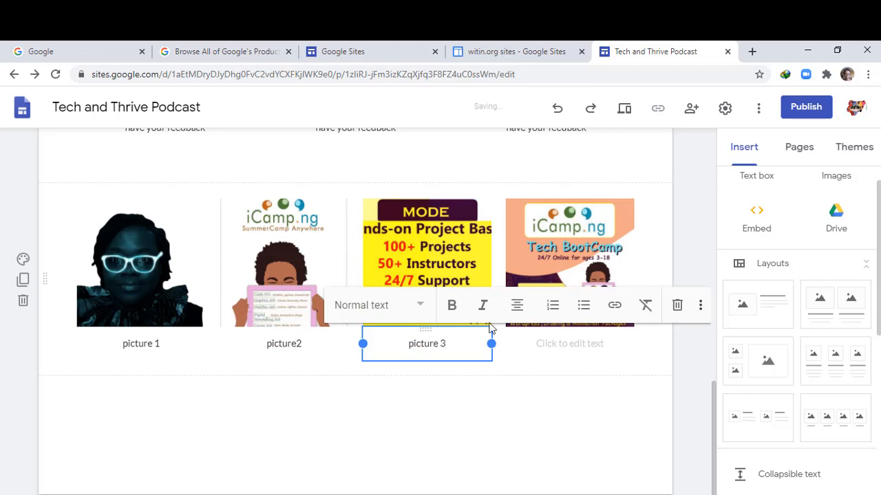
pyautogui.click(545, 342)
pyautogui.write('pict')
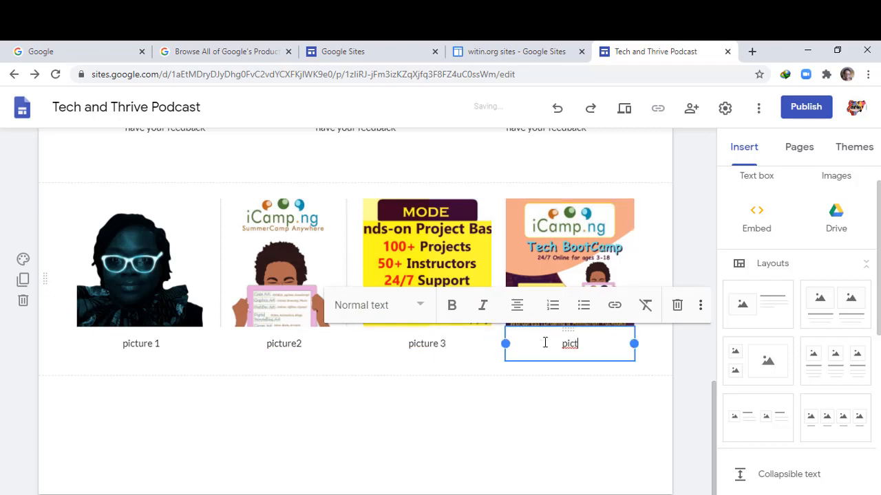
pyautogui.write('ure4')
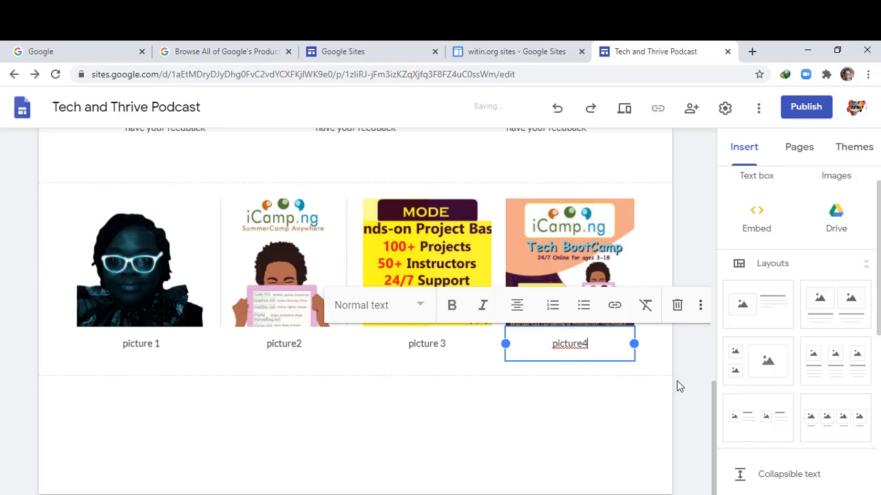
pyautogui.click(597, 432)
# Step: Insert a text box above the three-video section and enter "Videos" in it
pyautogui.scroll(3, 596, 432)
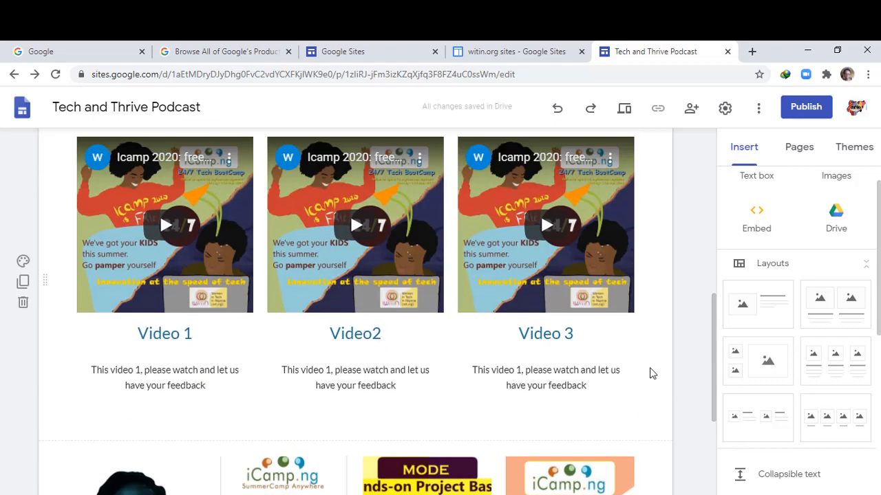
pyautogui.scroll(-3, 649, 369)
pyautogui.scroll(5, 652, 374)
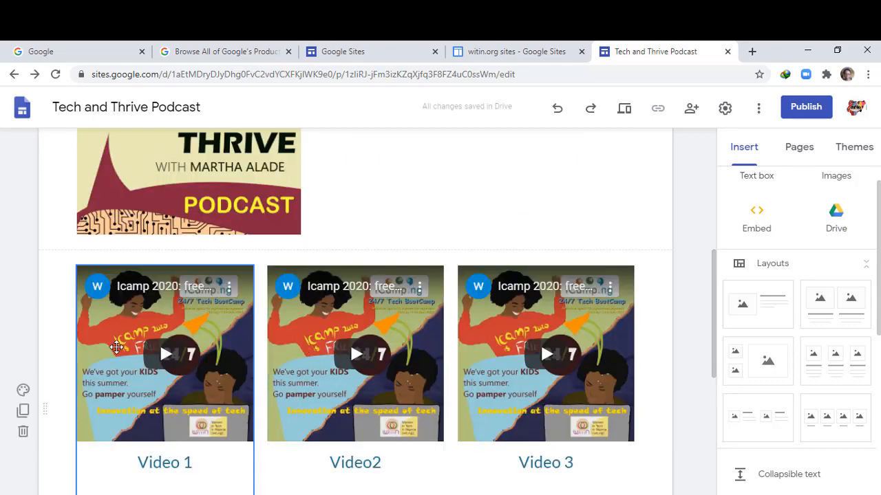
pyautogui.click(78, 341)
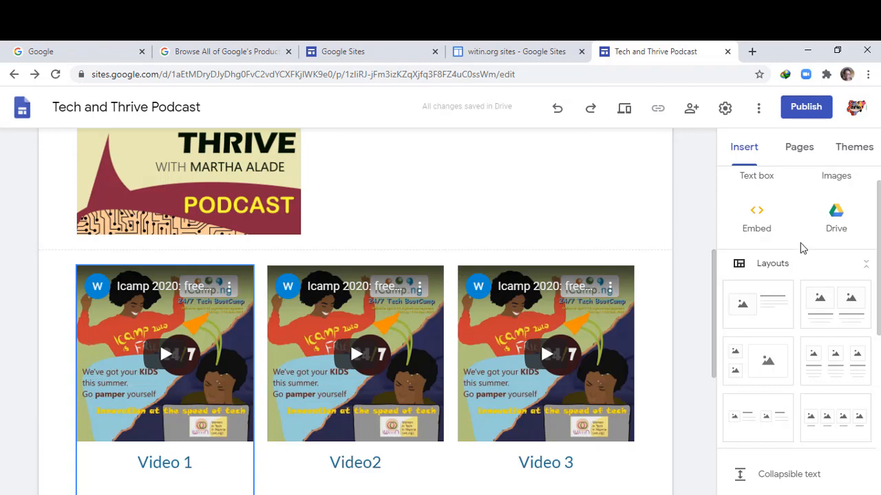
pyautogui.click(757, 180)
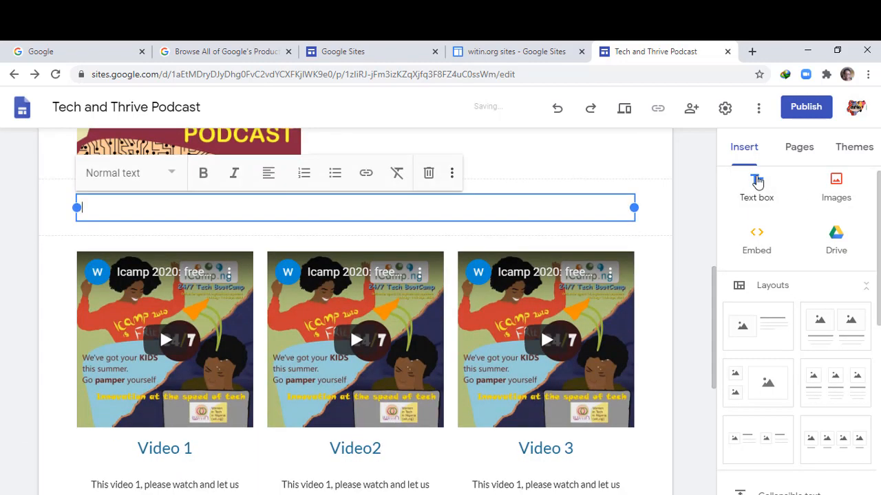
pyautogui.scroll(2, 482, 282)
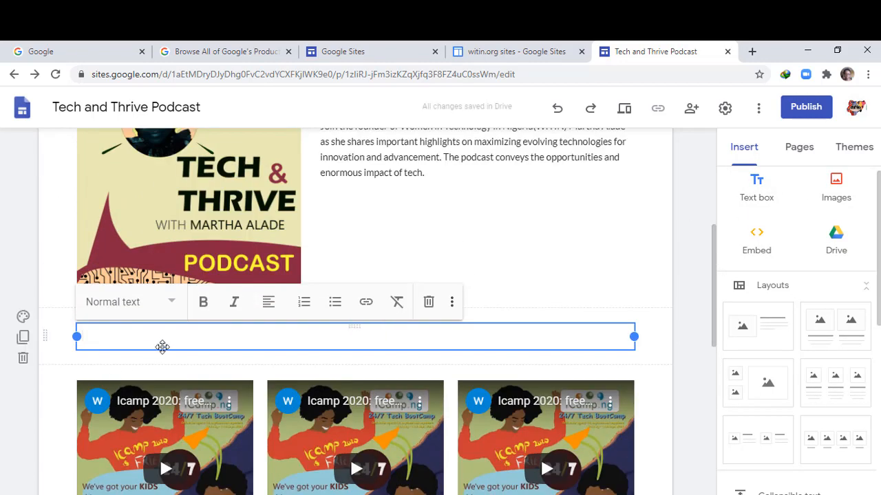
pyautogui.scroll(-2, 262, 406)
pyautogui.scroll(2, 94, 350)
pyautogui.write('Videos')
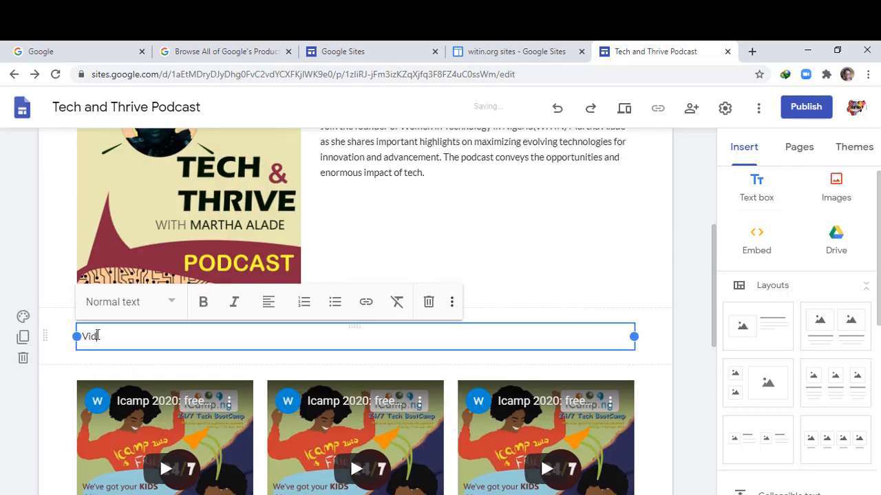
# Step: Try the Title style on the "Videos" text, and settle on the Heading style
pyautogui.click(172, 303)
pyautogui.click(113, 347)
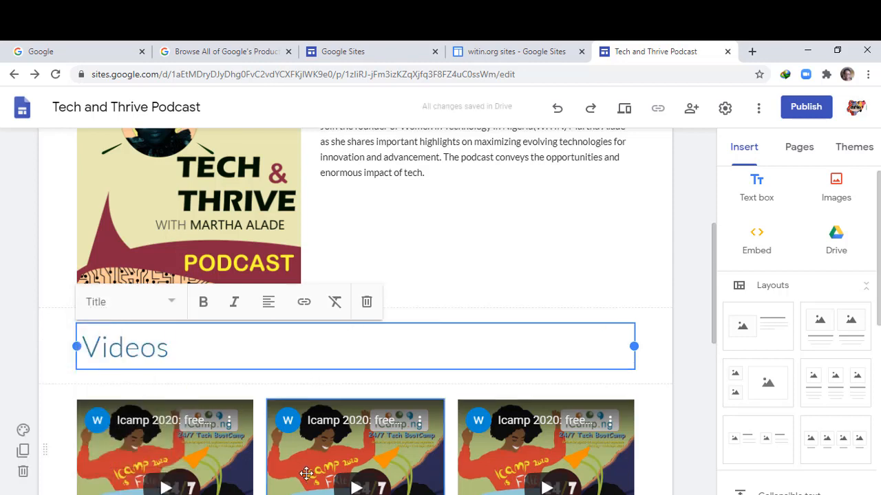
pyautogui.scroll(4, 307, 473)
pyautogui.scroll(-5, 308, 487)
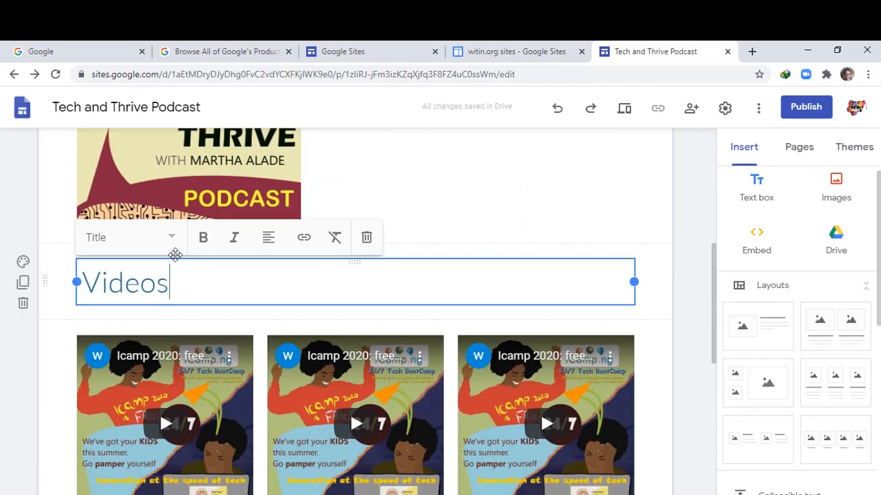
pyautogui.click(172, 238)
pyautogui.click(126, 324)
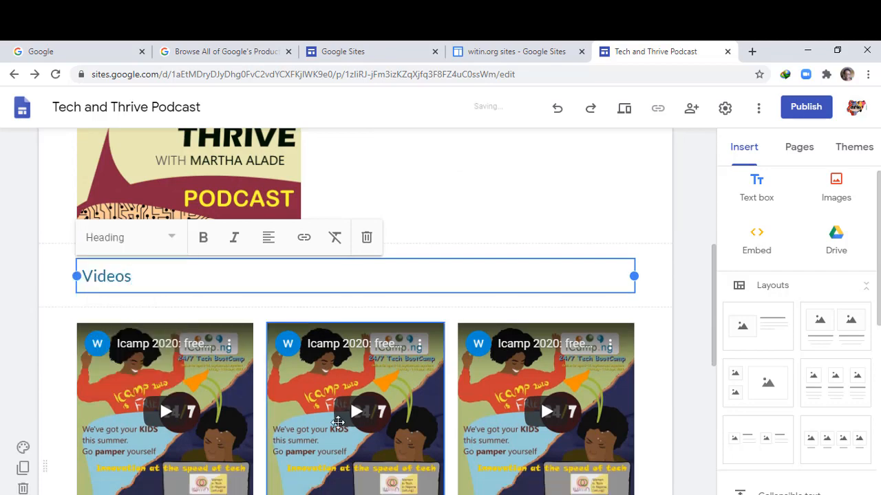
# Step: Apply the Subheading style to the "Video 1", "Video2" and "Video 3" titles below the videos
pyautogui.scroll(-5, 347, 454)
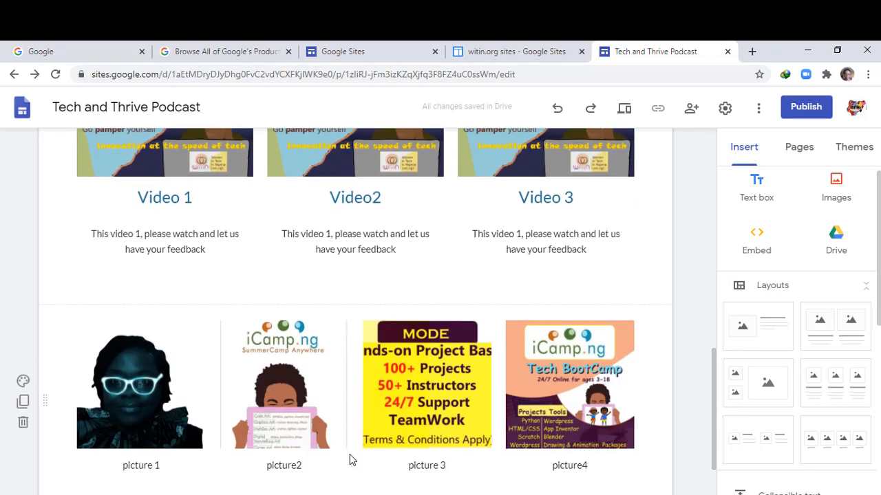
pyautogui.scroll(6, 350, 454)
pyautogui.scroll(-3, 157, 394)
pyautogui.click(160, 391)
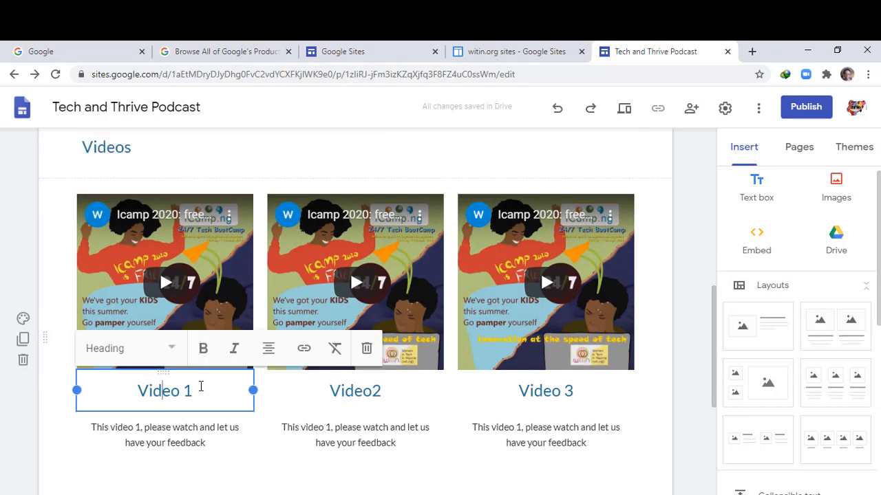
pyautogui.click(173, 351)
pyautogui.click(133, 460)
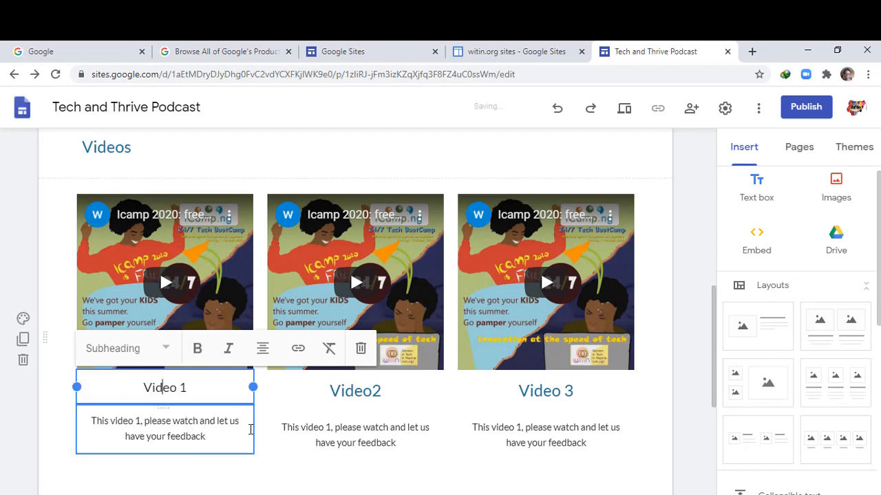
pyautogui.click(321, 387)
pyautogui.click(365, 353)
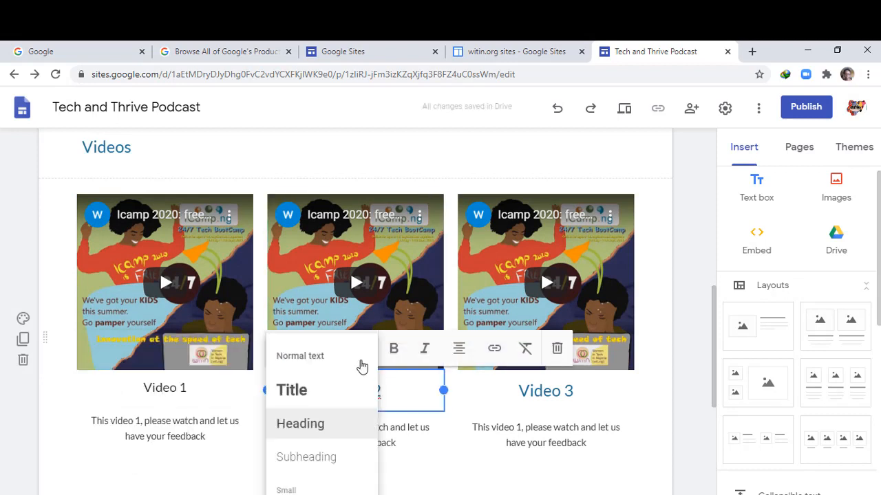
pyautogui.click(297, 459)
pyautogui.click(522, 390)
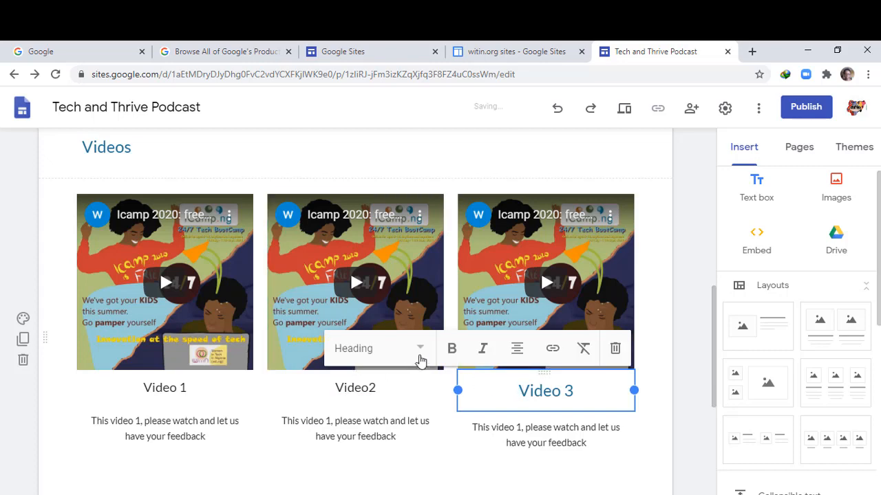
pyautogui.click(420, 352)
pyautogui.click(378, 460)
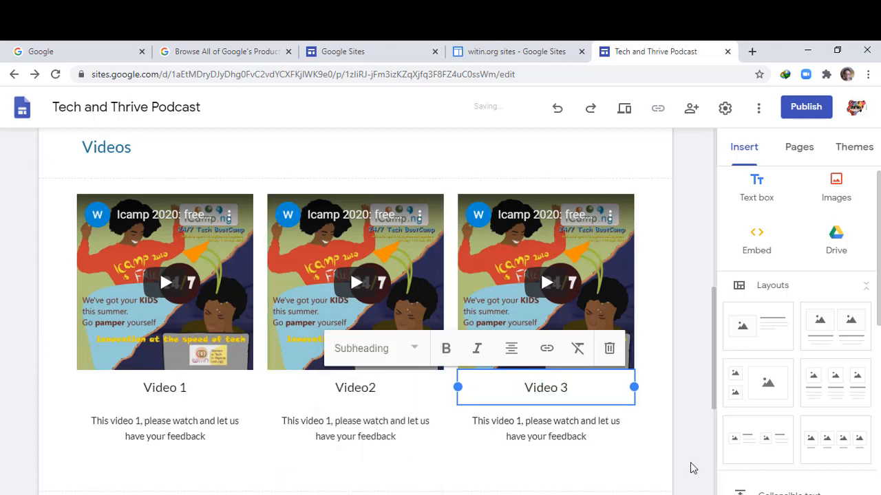
pyautogui.click(641, 387)
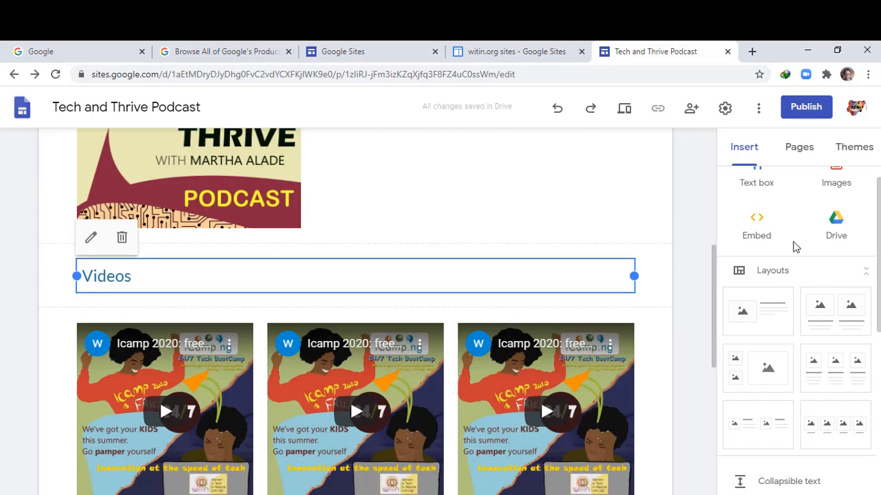
# Step: Insert a divider between the podcast welcome section and the "Videos" heading
pyautogui.scroll(-2, 795, 248)
pyautogui.scroll(-1, 834, 353)
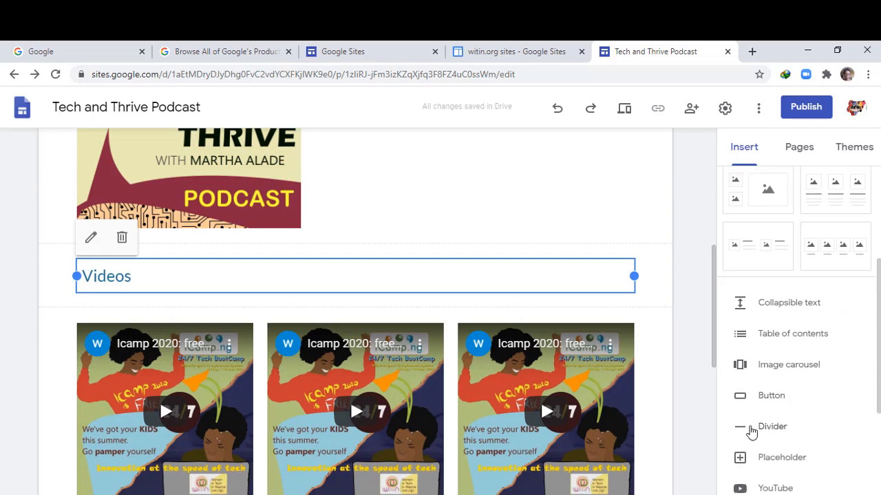
pyautogui.moveTo(745, 434); pyautogui.dragTo(79, 324)
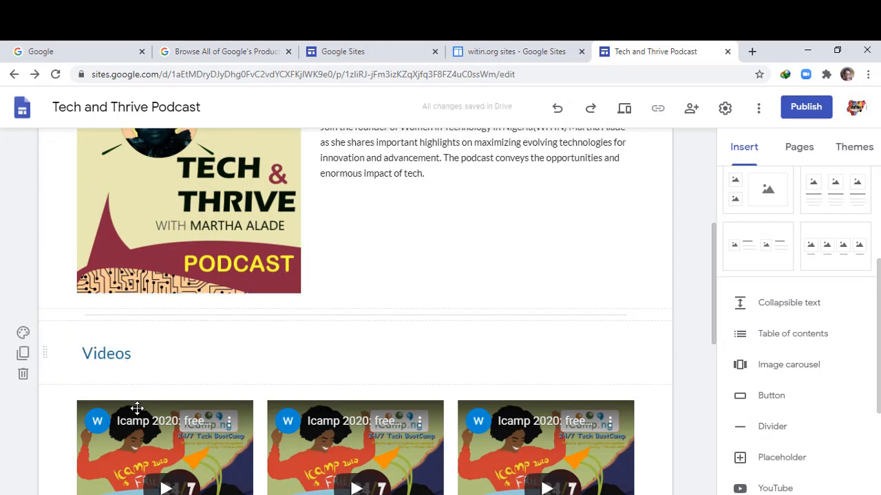
# Step: Add a text box reading "Our Services" in the Heading style and place it above the four-picture section
pyautogui.scroll(-4, 252, 409)
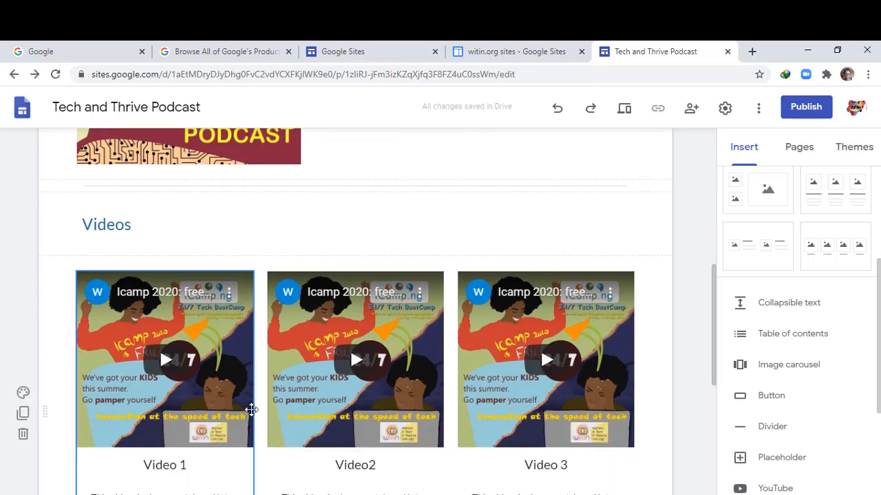
pyautogui.scroll(-2, 255, 415)
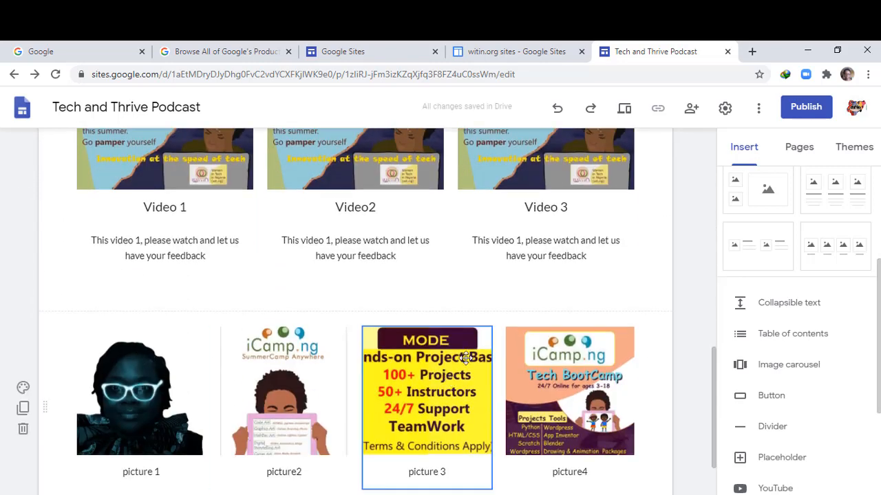
pyautogui.scroll(3, 811, 371)
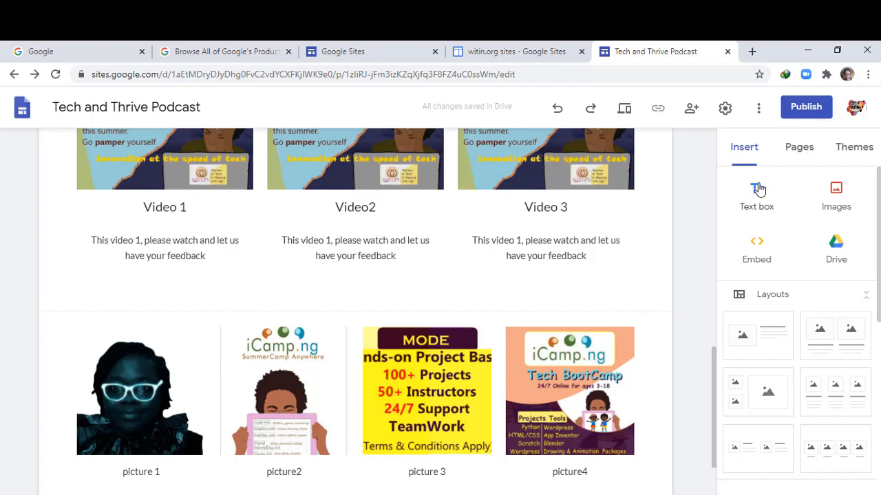
pyautogui.click(757, 193)
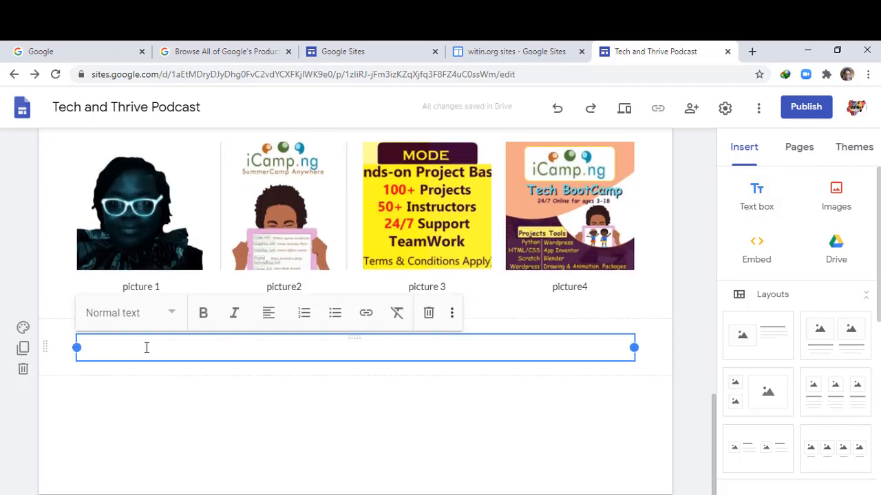
pyautogui.write('Our Services')
pyautogui.click(172, 313)
pyautogui.click(110, 387)
pyautogui.moveTo(83, 334); pyautogui.dragTo(104, 304)
# Step: Change the four picture captions to "Service 1", "Service 2", "Service 3" and "Service 4"
pyautogui.click(145, 406)
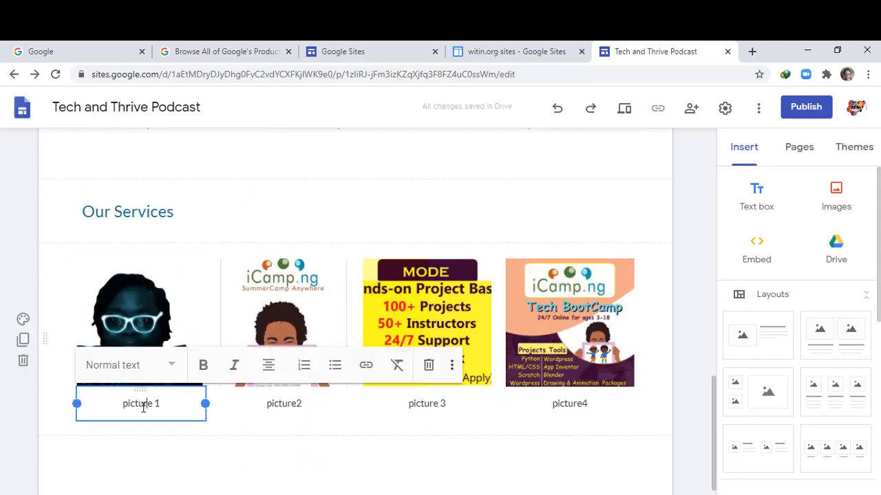
pyautogui.write('Servic')
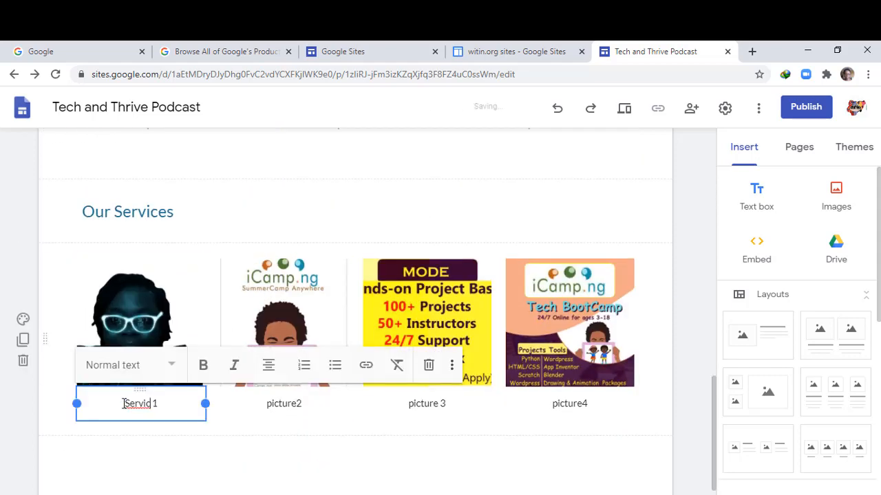
pyautogui.write('e')
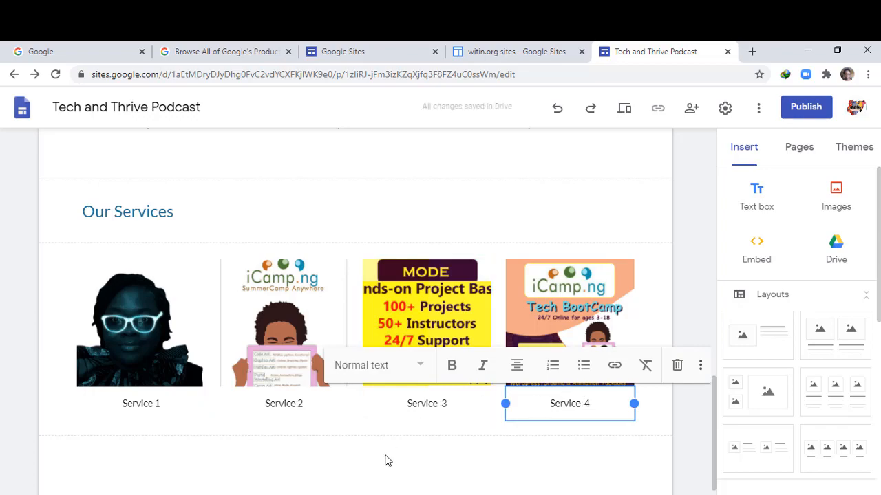
# Step: Review the video and services sections of the page and the elements available for insertion
pyautogui.scroll(2, 421, 364)
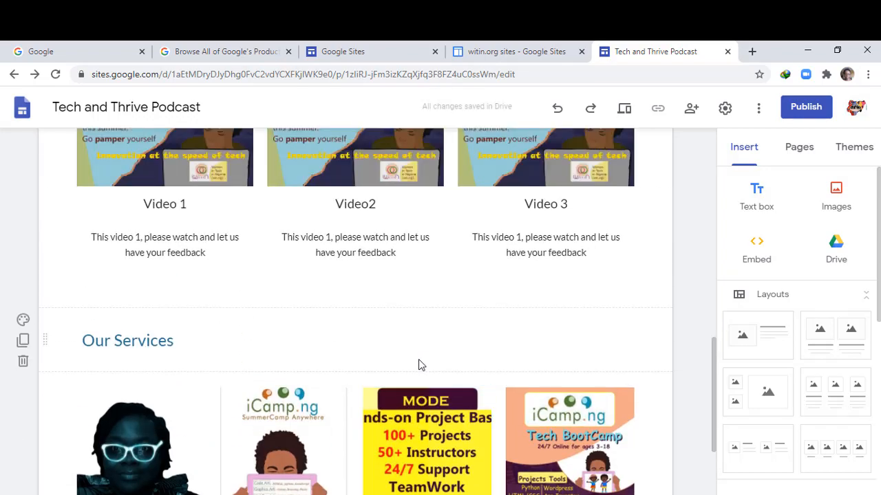
pyautogui.scroll(3, 418, 365)
pyautogui.scroll(-5, 309, 327)
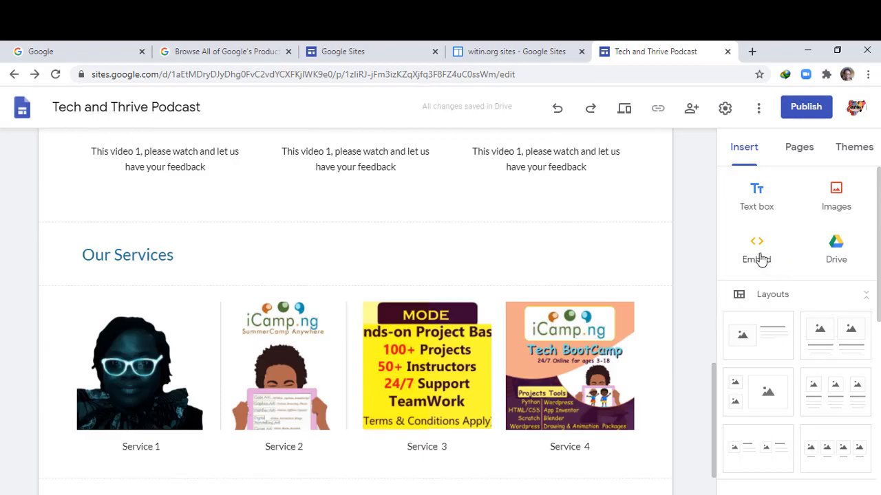
pyautogui.scroll(-4, 782, 288)
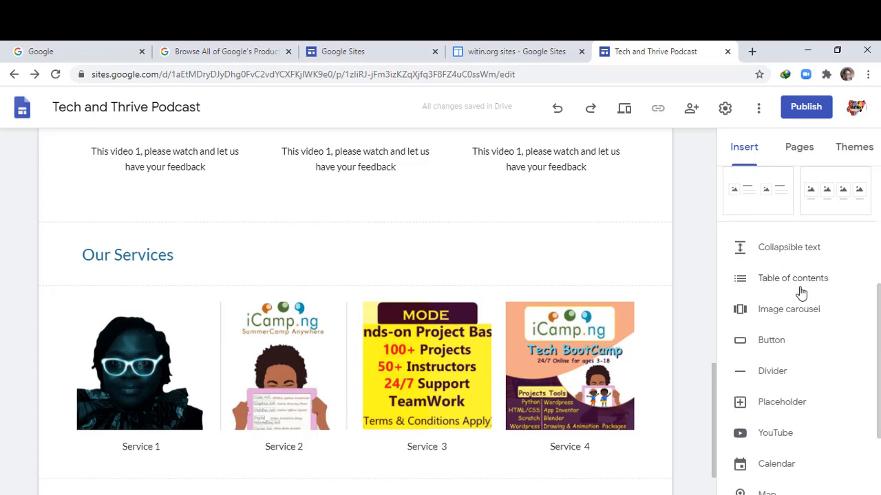
pyautogui.scroll(-1, 798, 316)
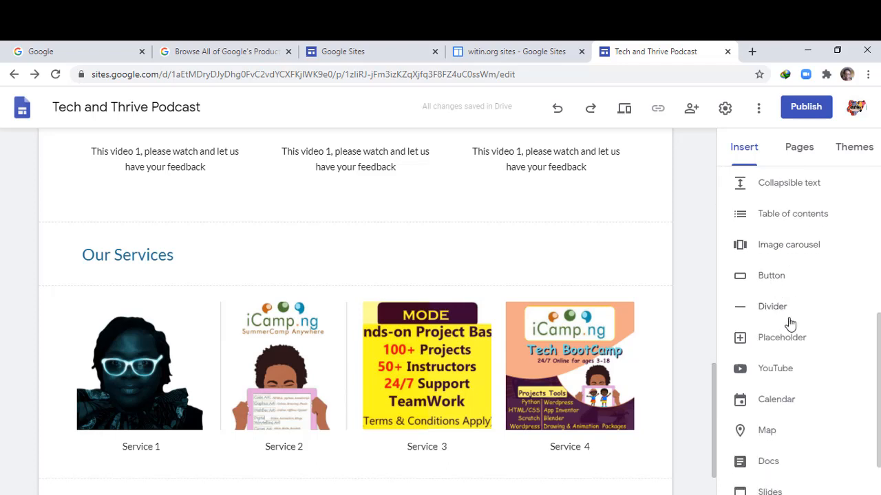
pyautogui.scroll(-1, 789, 322)
pyautogui.scroll(3, 791, 303)
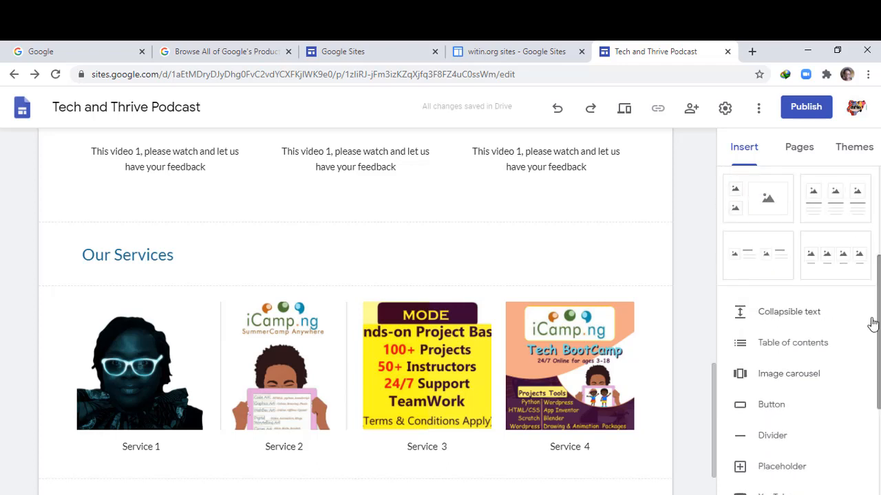
pyautogui.scroll(-3, 833, 340)
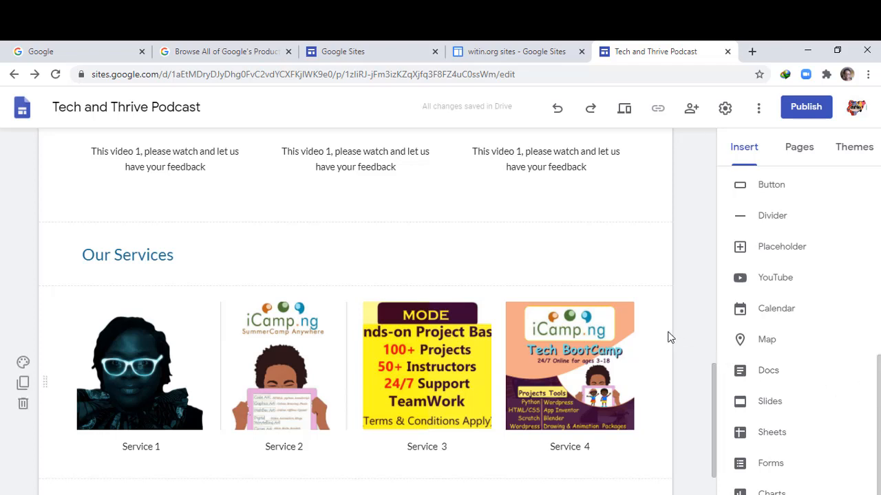
pyautogui.scroll(6, 803, 395)
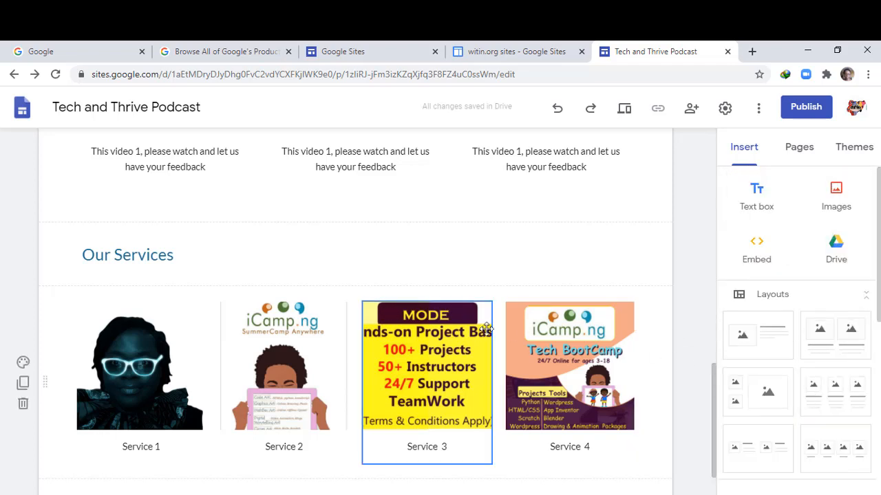
pyautogui.scroll(-2, 155, 482)
pyautogui.scroll(3, 155, 481)
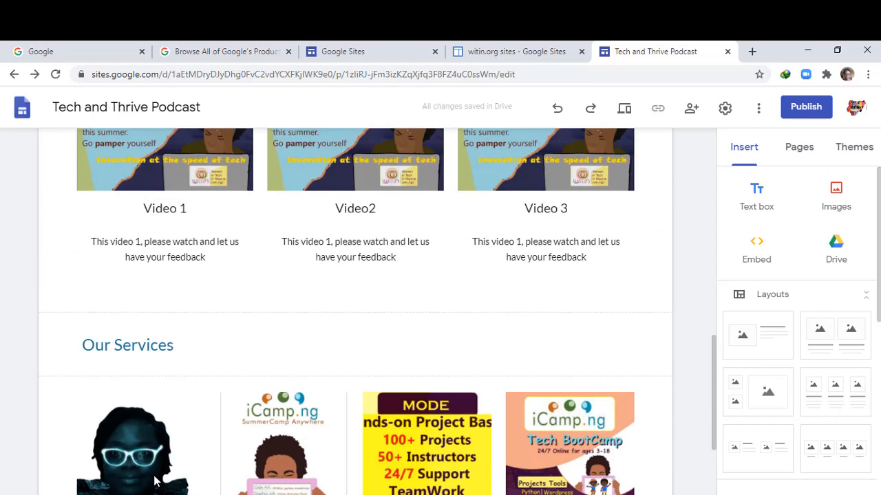
pyautogui.scroll(-3, 154, 474)
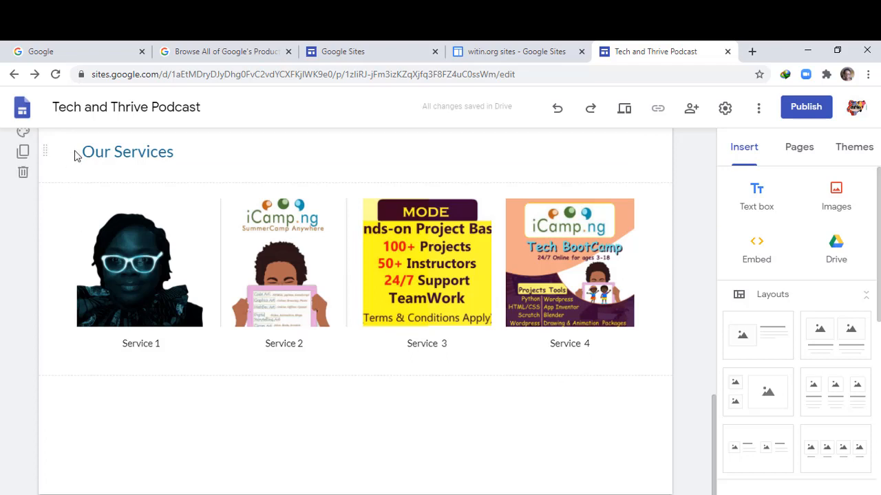
# Step: Add a text box below the services section reading "Listen to my latest Episode" in the Heading style
pyautogui.click(756, 196)
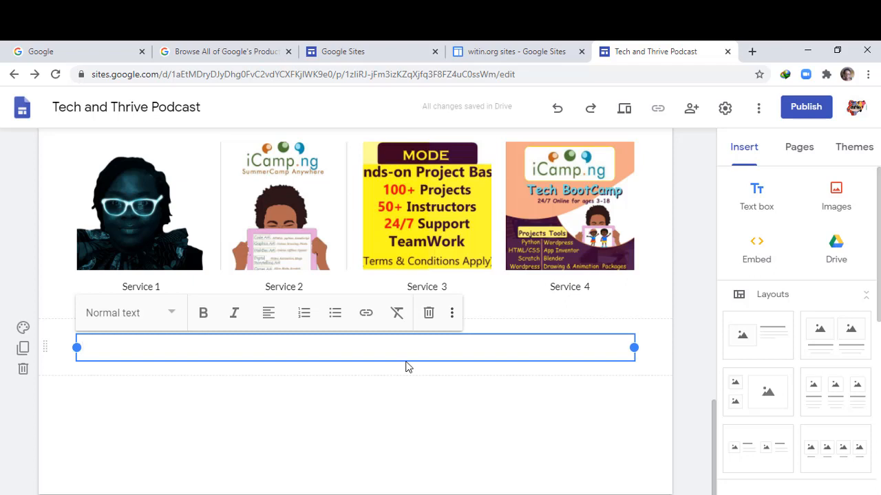
pyautogui.write('Episodes')
pyautogui.moveTo(124, 348); pyautogui.dragTo(84, 349)
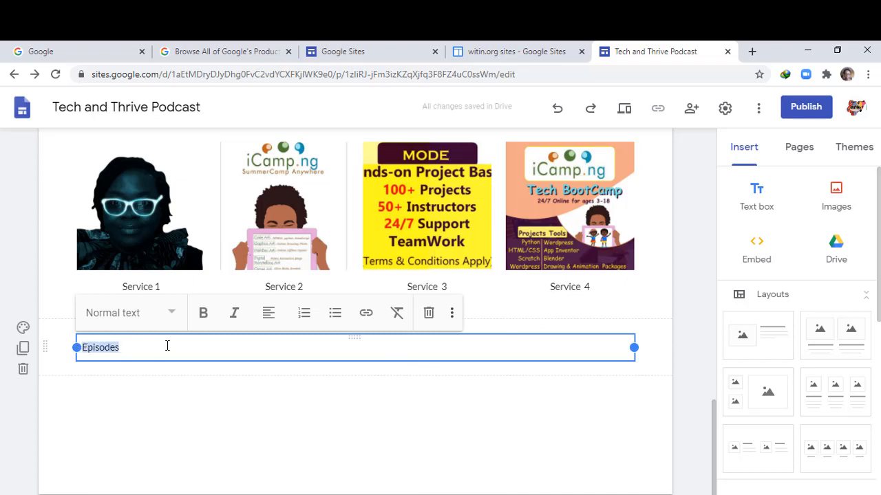
pyautogui.write('Listen to my lat')
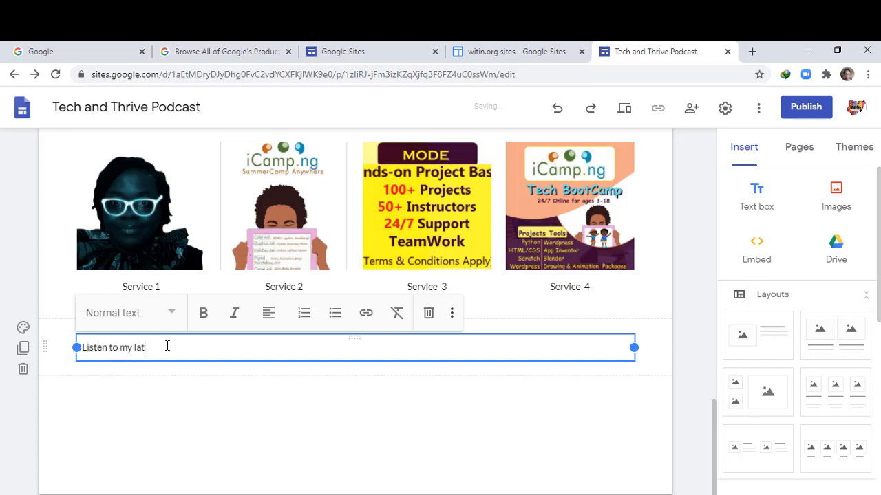
pyautogui.write('est Episode')
pyautogui.click(172, 315)
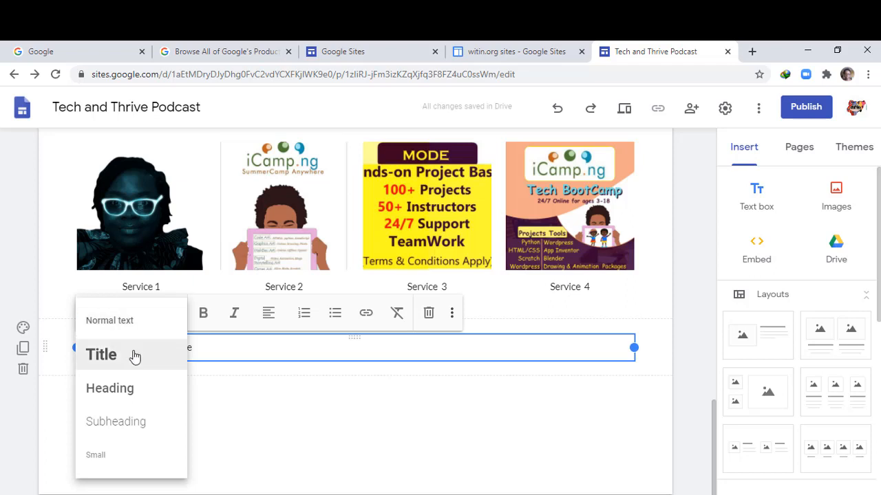
pyautogui.click(133, 401)
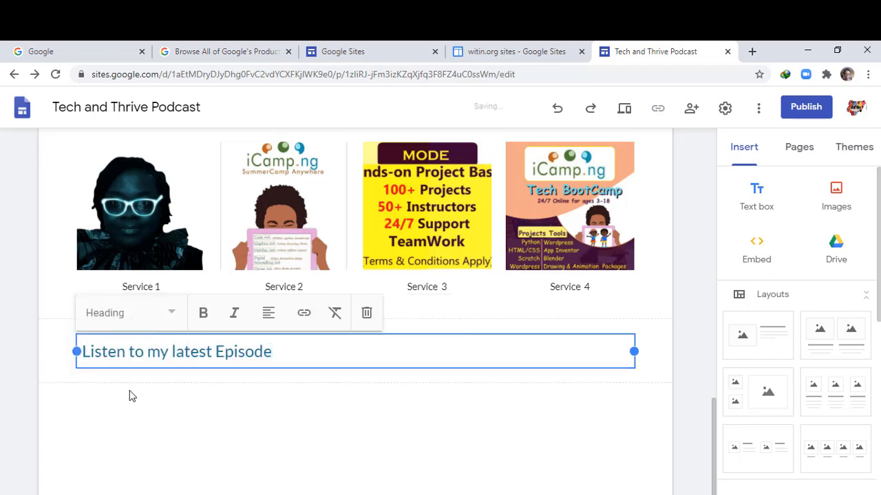
pyautogui.click(113, 414)
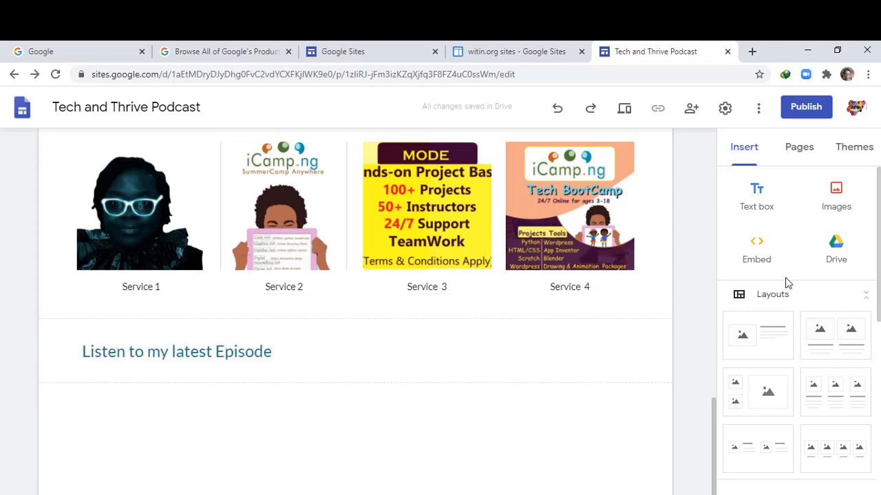
# Step: Check the web embed options, and open the podcast's Anchor page in a new browser tab at its episode player
pyautogui.click(758, 248)
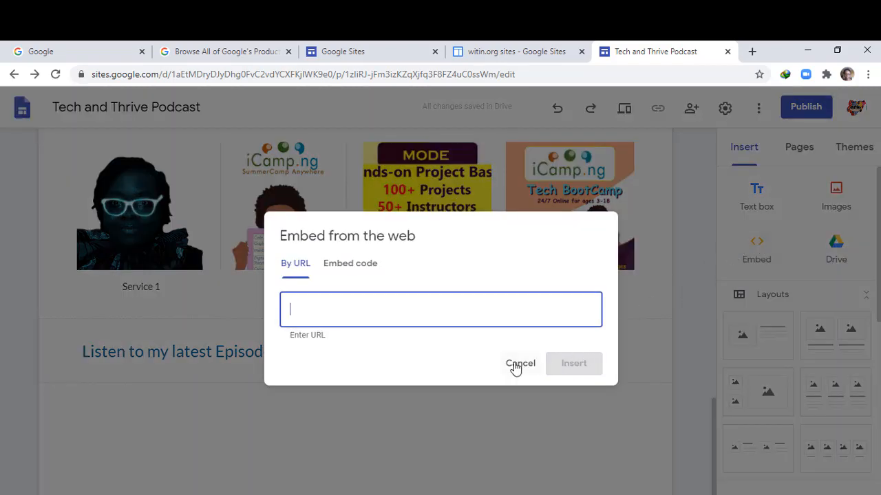
pyautogui.click(752, 51)
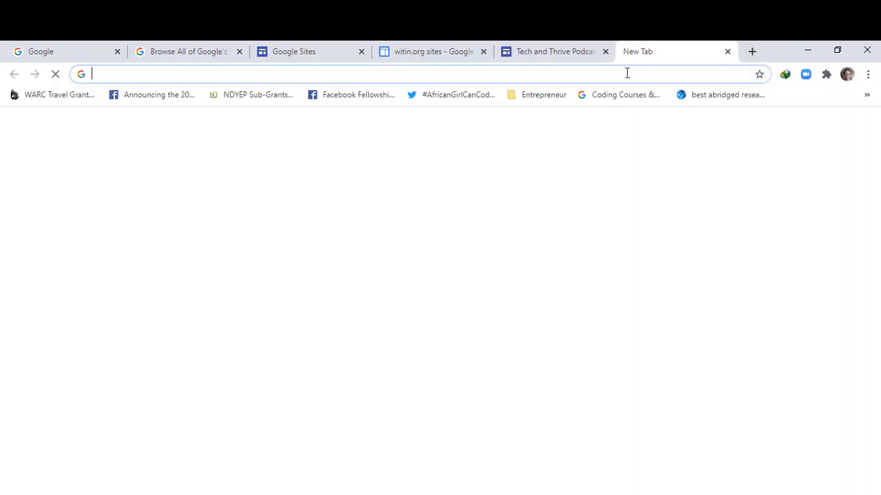
pyautogui.write('anchor.fm/martha-alade')
pyautogui.press('Return')
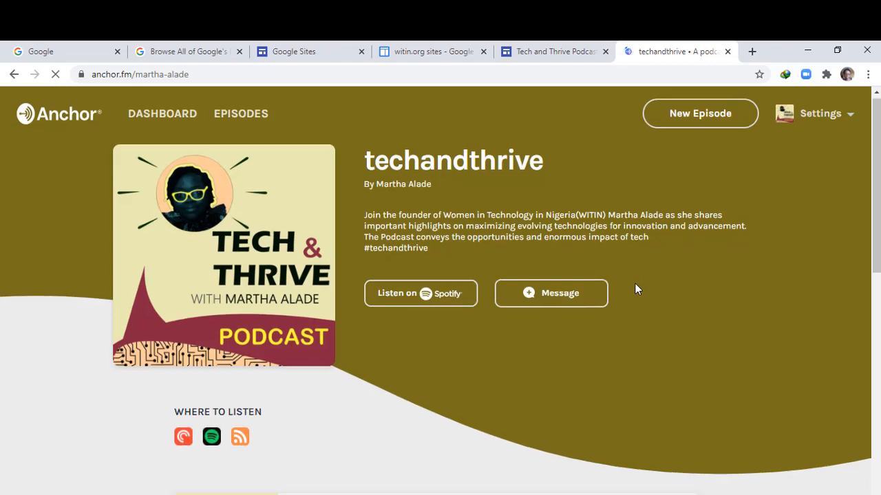
pyautogui.scroll(-3, 635, 289)
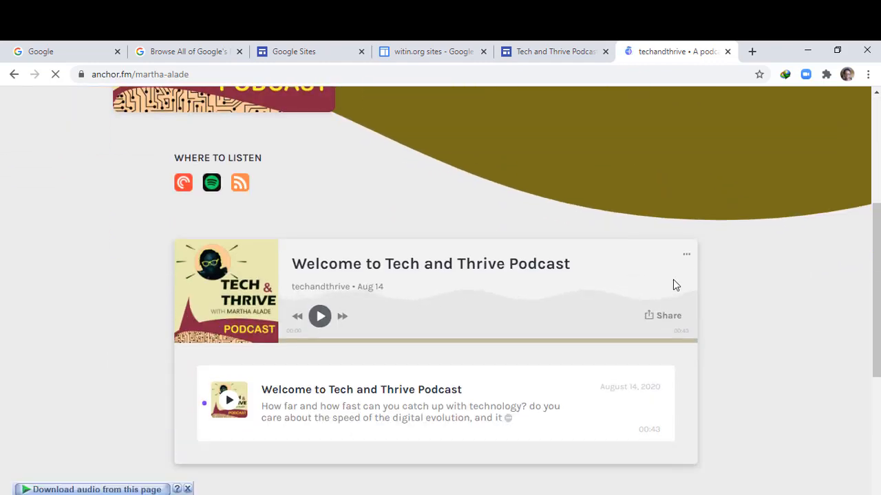
# Step: Copy the embed code of the "Welcome to Tech and Thrive Podcast" episode from its share options, and return to the Google Sites editor
pyautogui.click(662, 318)
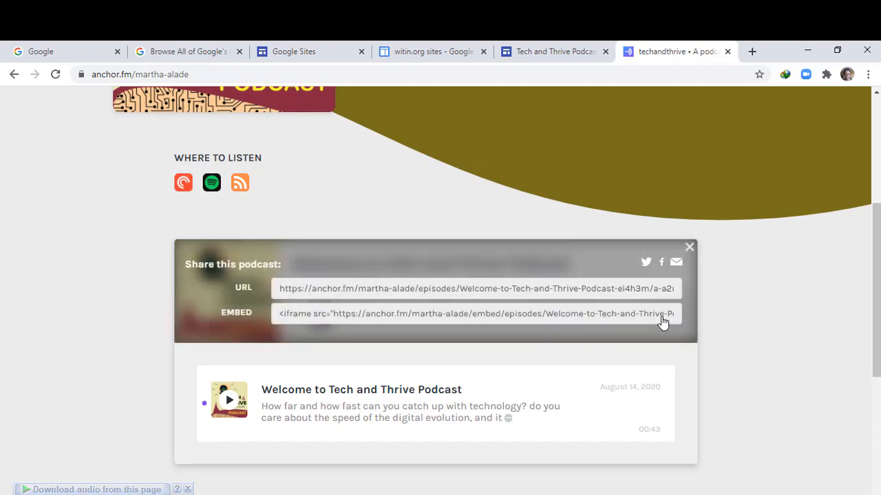
pyautogui.click(286, 310)
pyautogui.rightClick(313, 318)
pyautogui.click(337, 326)
pyautogui.click(550, 51)
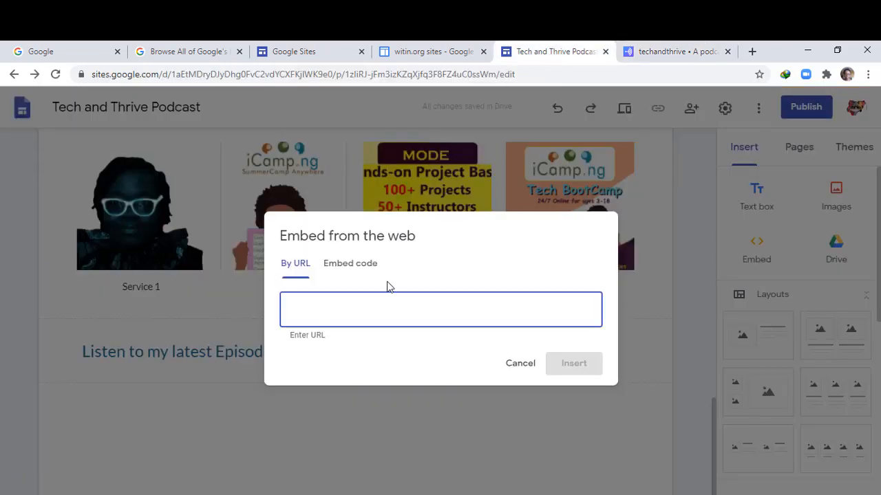
# Step: Embed the podcast player below the "Listen to my latest Episode" heading using the copied iframe embed code
pyautogui.rightClick(370, 318)
pyautogui.click(347, 265)
pyautogui.rightClick(358, 284)
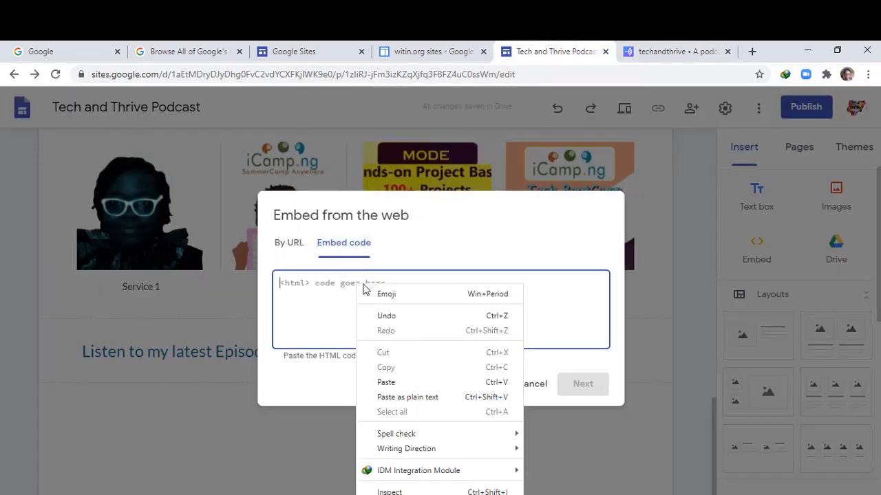
pyautogui.click(406, 381)
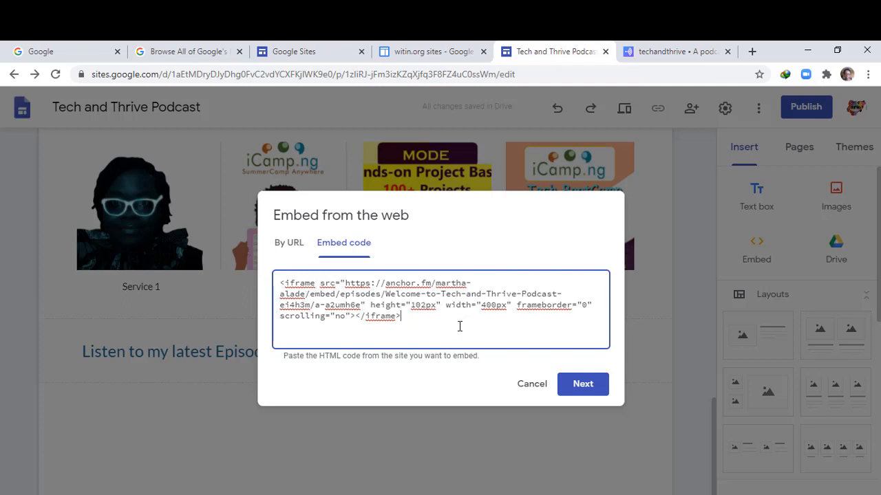
pyautogui.click(580, 383)
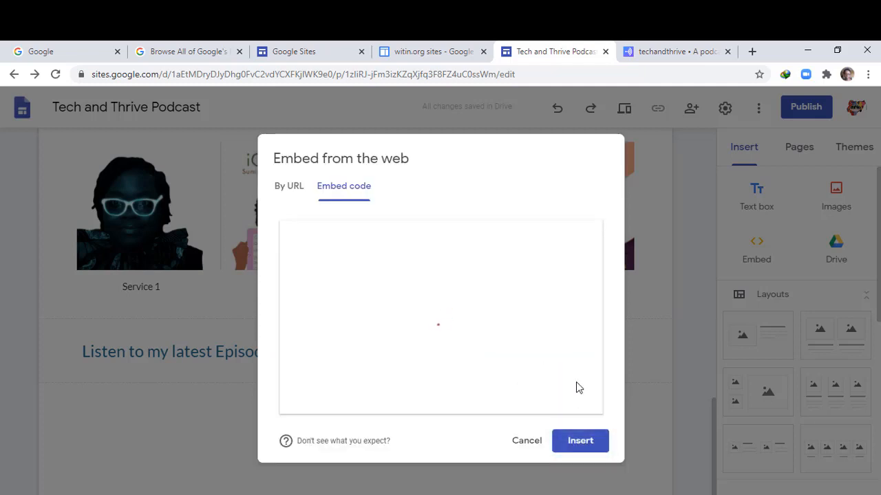
pyautogui.click(591, 444)
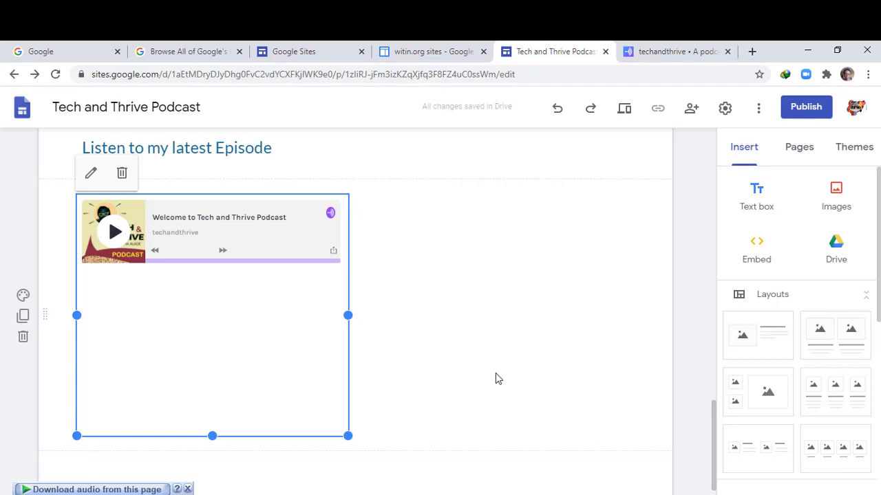
# Step: Change the color of the site's Simple theme to pink
pyautogui.scroll(5, 497, 375)
pyautogui.scroll(10, 497, 375)
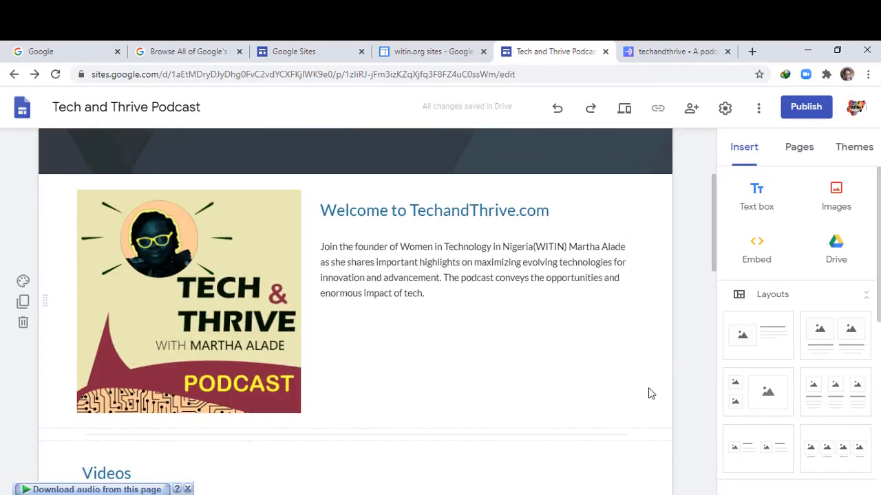
pyautogui.scroll(3, 651, 393)
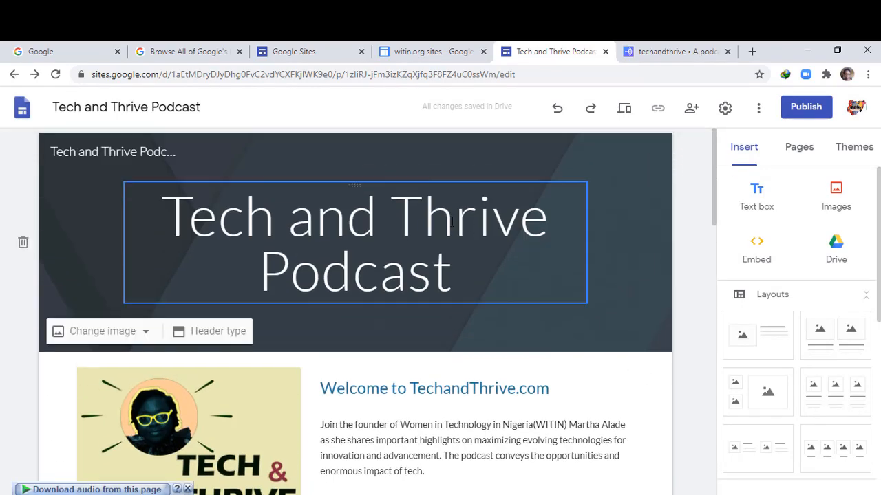
pyautogui.click(854, 150)
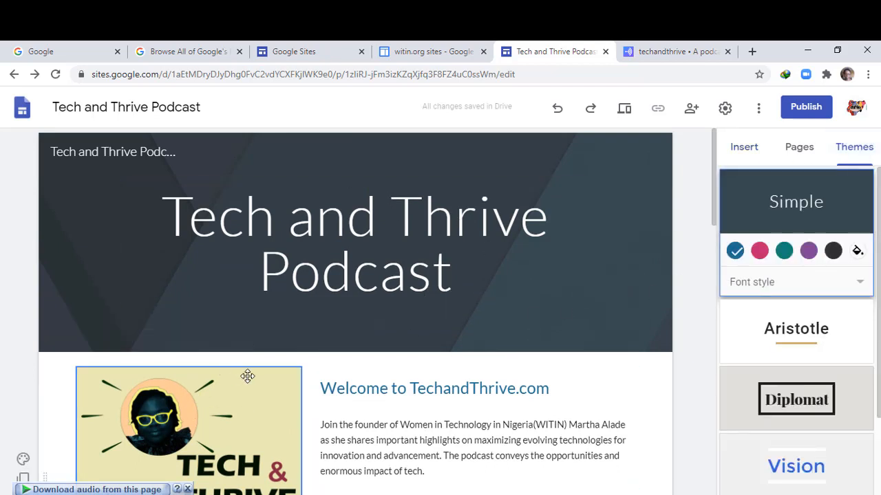
pyautogui.scroll(-2, 204, 423)
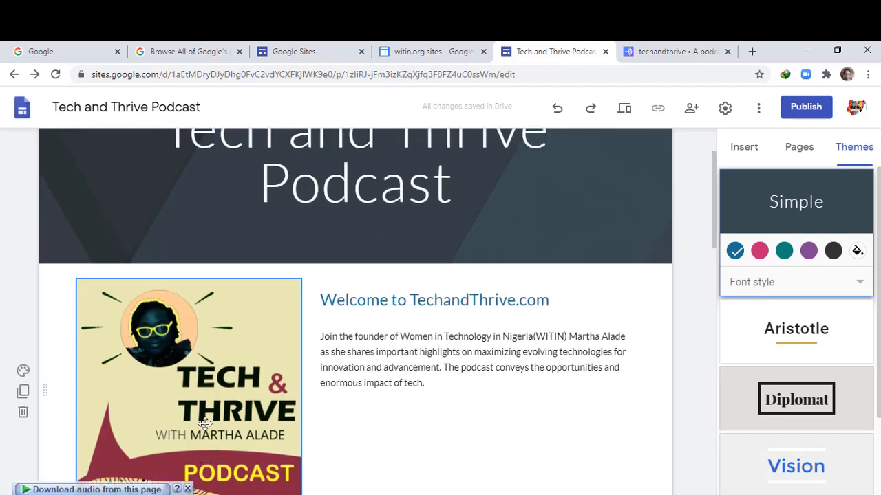
pyautogui.scroll(1, 204, 423)
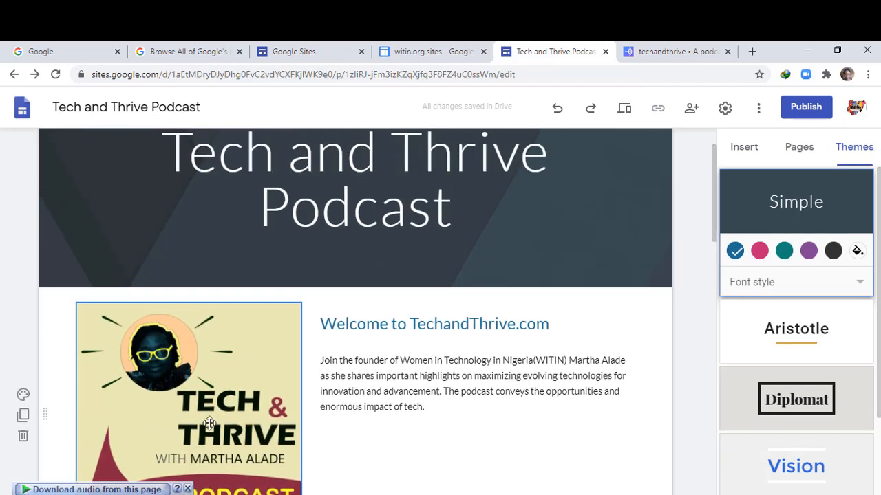
pyautogui.click(760, 252)
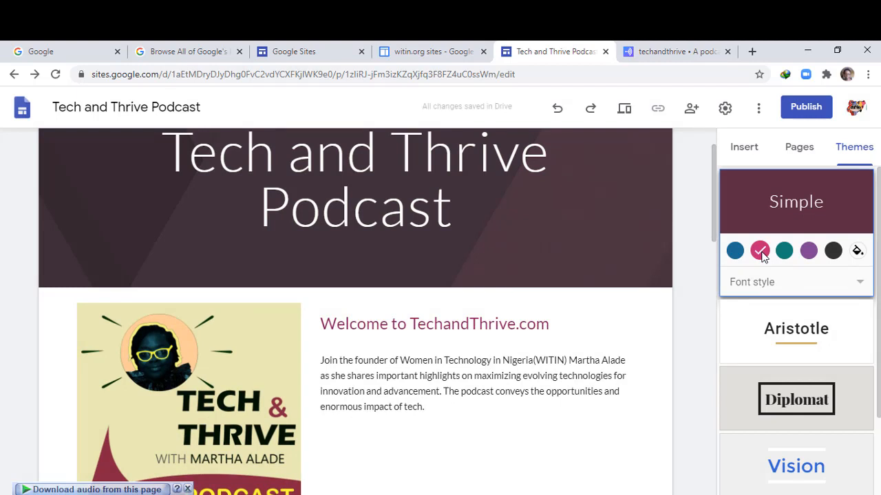
pyautogui.scroll(2, 217, 373)
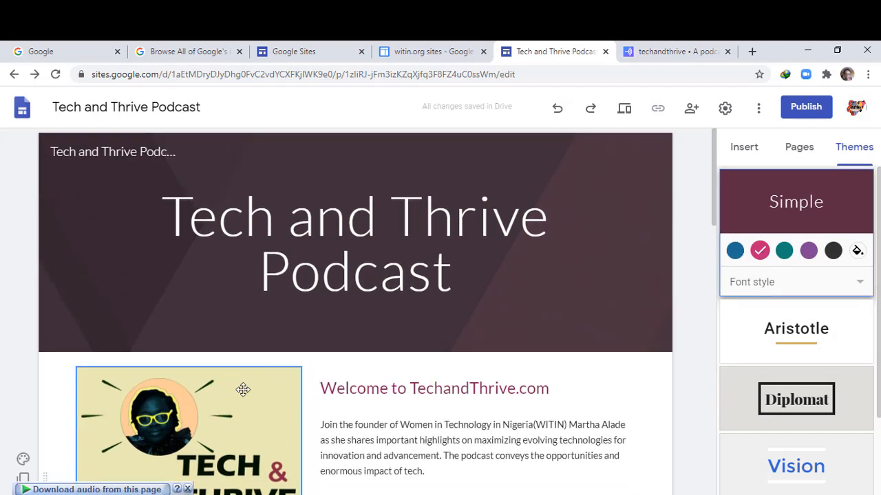
# Step: Try the Classic and Heavy font styles on the Simple theme, and return to Light
pyautogui.click(860, 284)
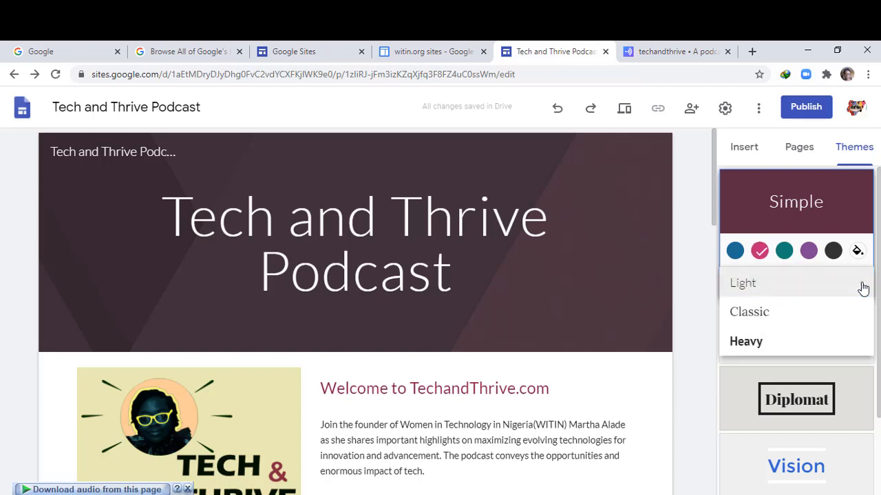
pyautogui.click(754, 317)
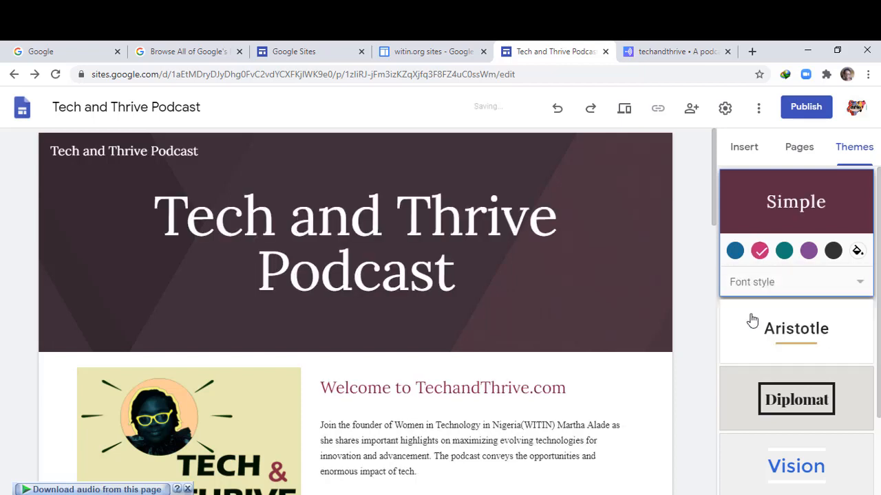
pyautogui.click(859, 284)
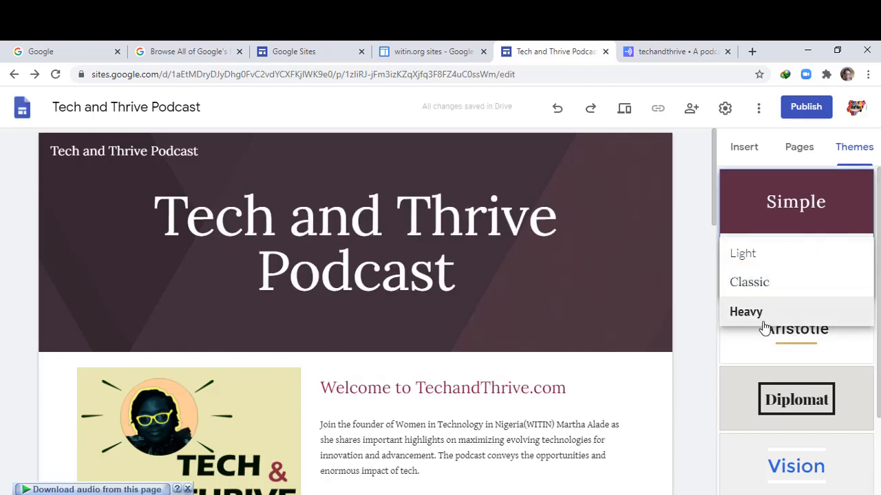
pyautogui.click(763, 322)
pyautogui.click(858, 282)
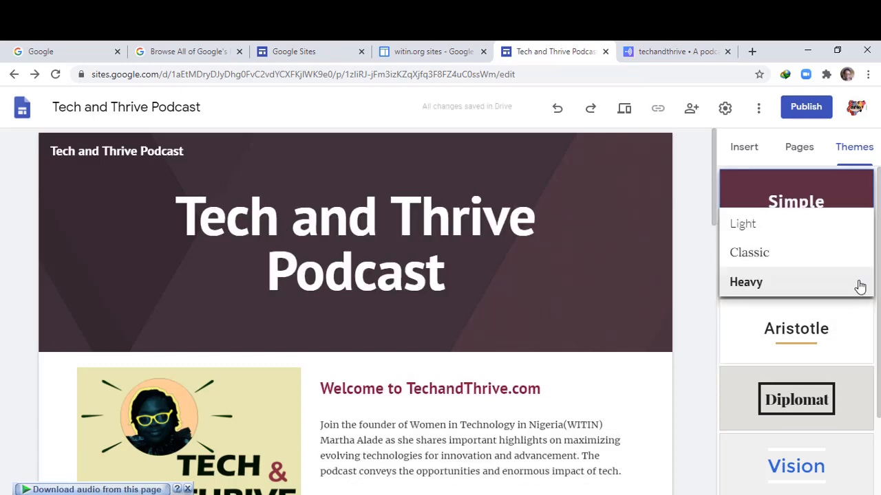
pyautogui.click(743, 228)
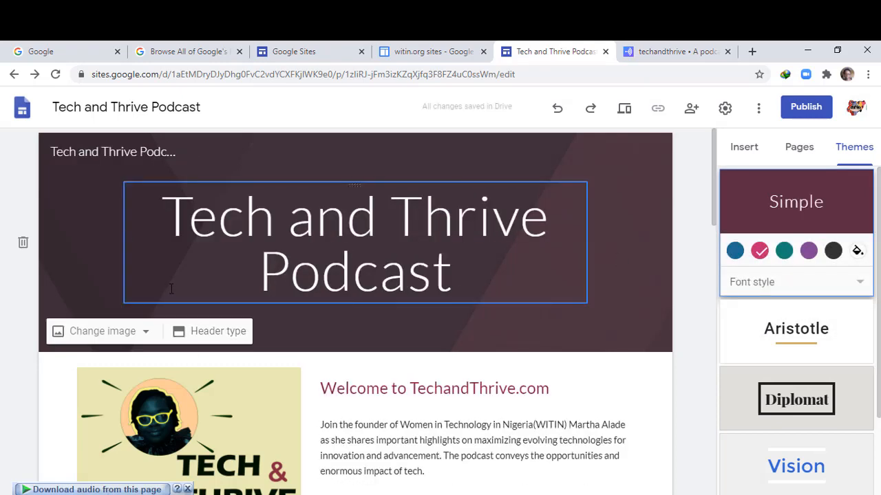
# Step: Review the whole page in the pink theme, from the header down to the embedded podcast episode and back
pyautogui.scroll(-1, 333, 340)
pyautogui.scroll(-15, 334, 337)
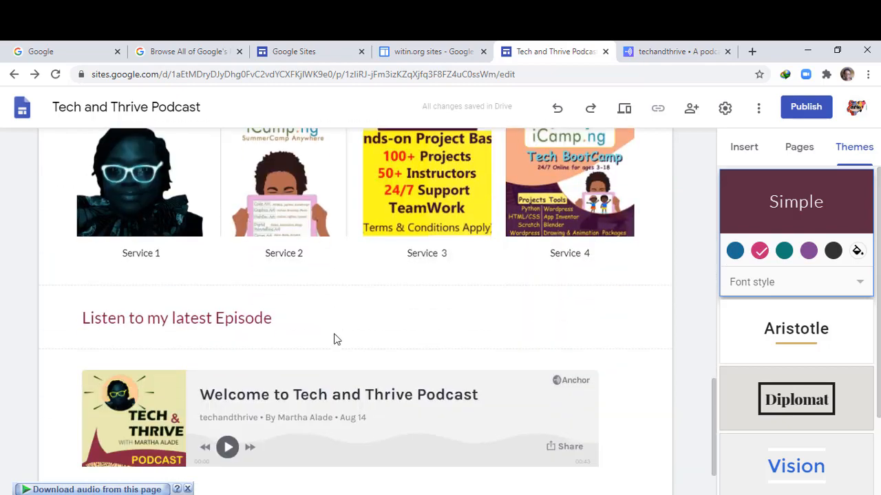
pyautogui.scroll(-2, 335, 328)
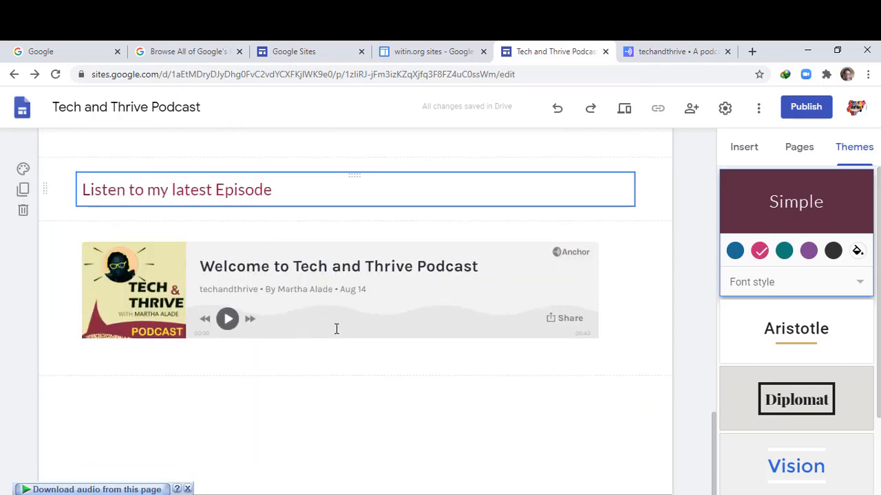
pyautogui.scroll(5, 337, 328)
pyautogui.scroll(12, 337, 329)
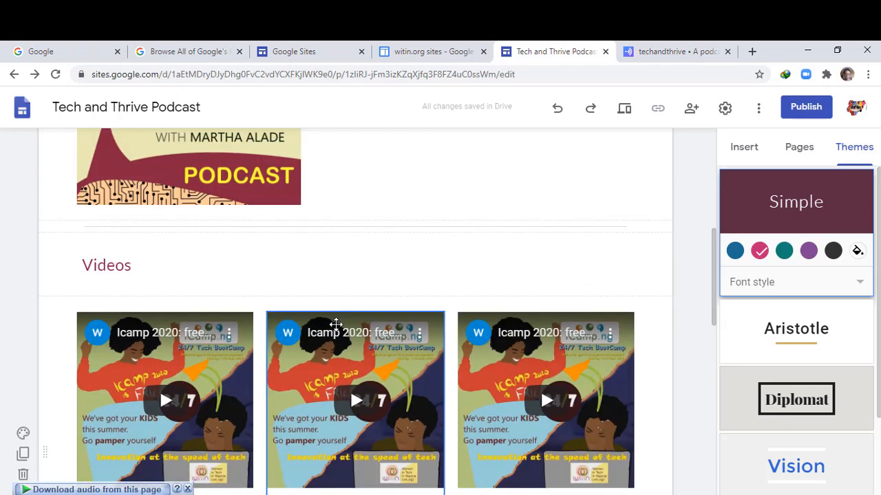
pyautogui.scroll(1, 337, 324)
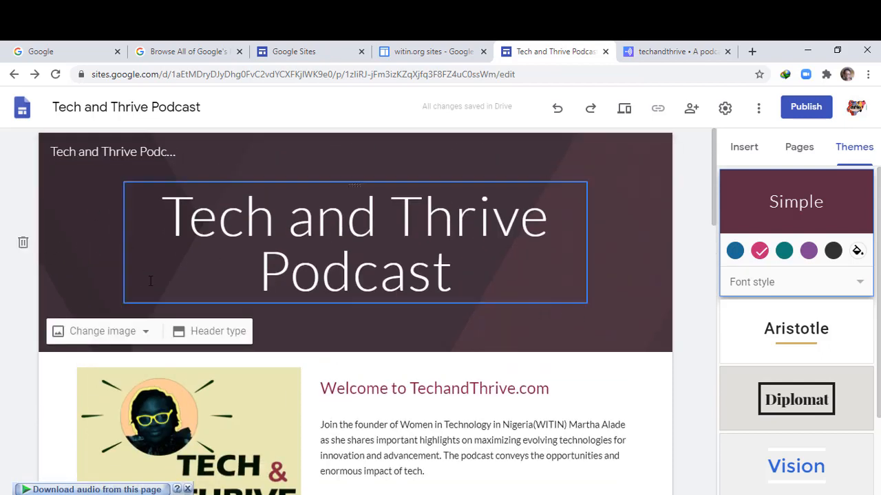
# Step: Open the image gallery for replacing the page header's background and browse the available pictures
pyautogui.click(118, 336)
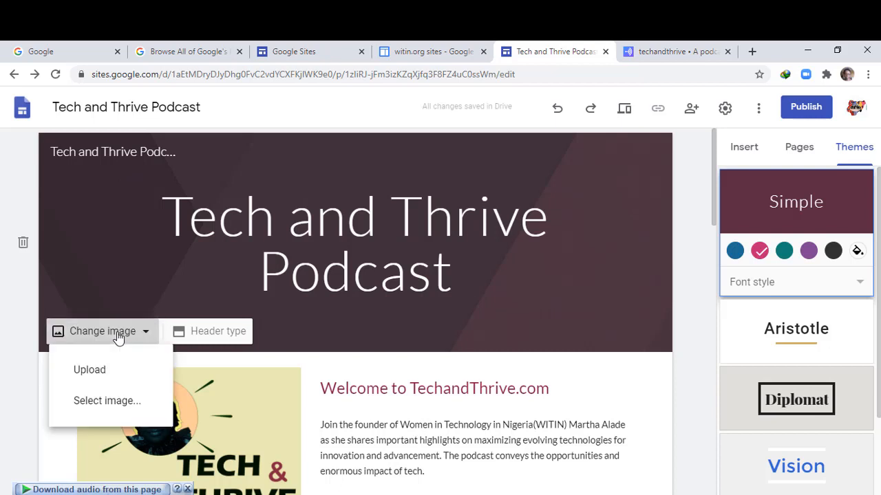
pyautogui.click(106, 402)
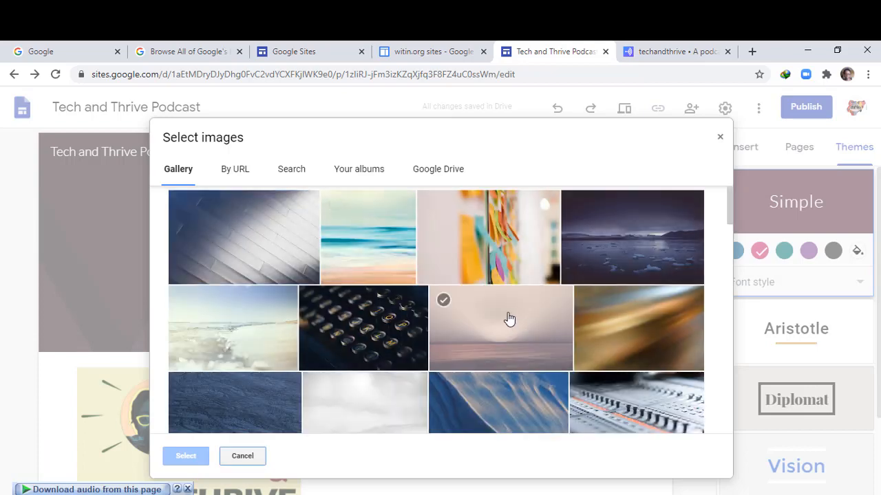
pyautogui.scroll(-5, 509, 319)
pyautogui.scroll(2, 507, 319)
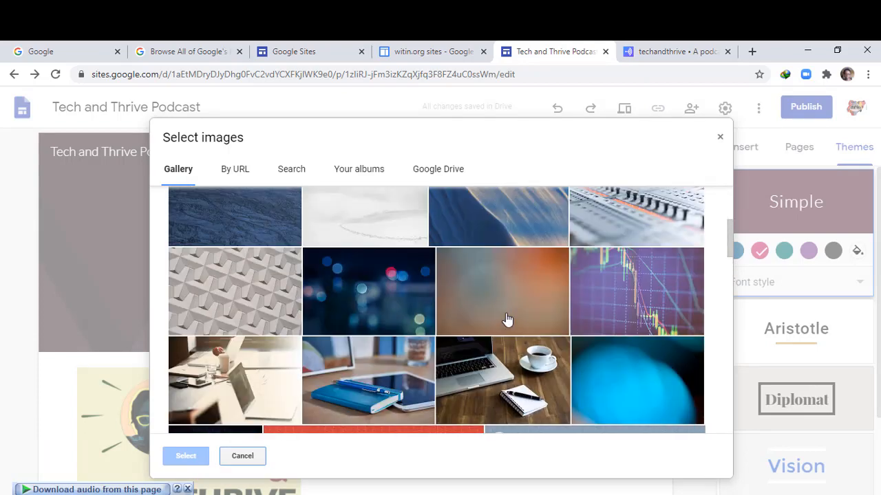
pyautogui.scroll(1, 506, 321)
pyautogui.scroll(-2, 506, 321)
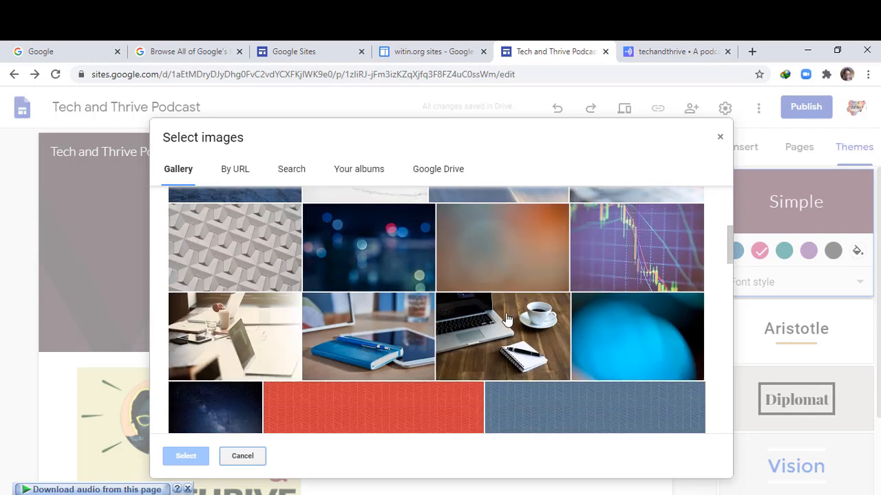
# Step: Pick the purple stock chart picture in the gallery and compare it with other pictures
pyautogui.click(648, 252)
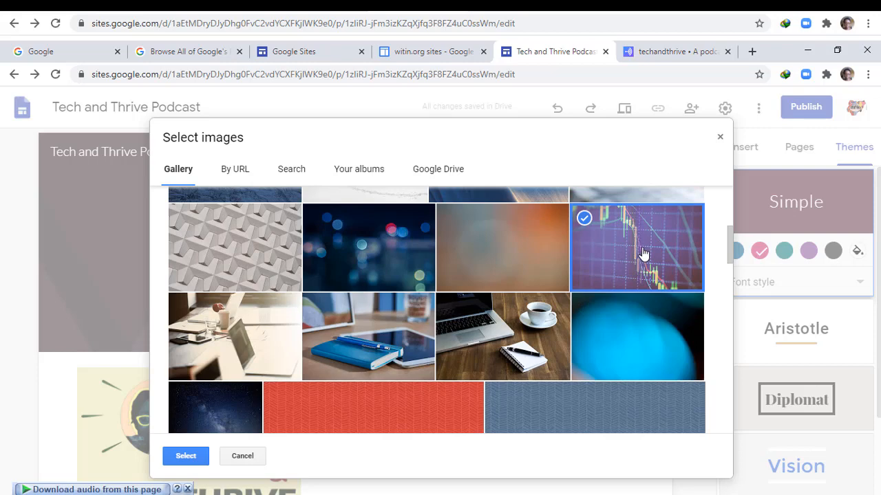
pyautogui.scroll(-8, 630, 308)
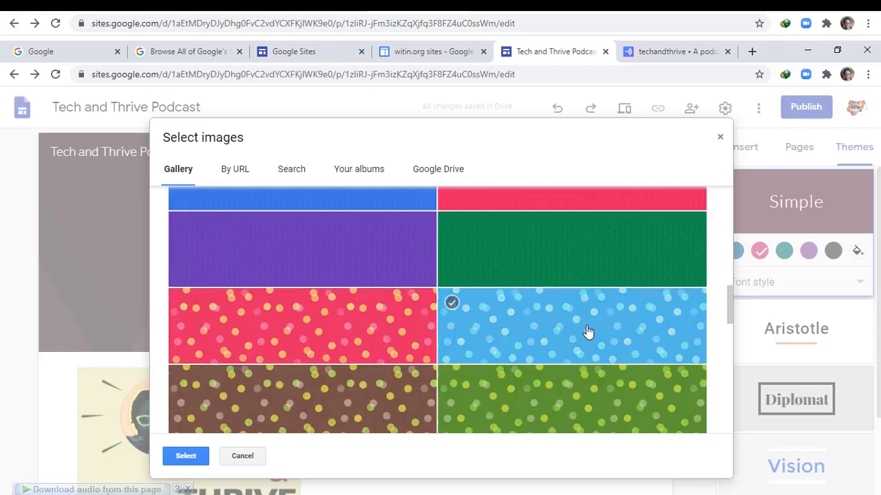
pyautogui.scroll(8, 571, 337)
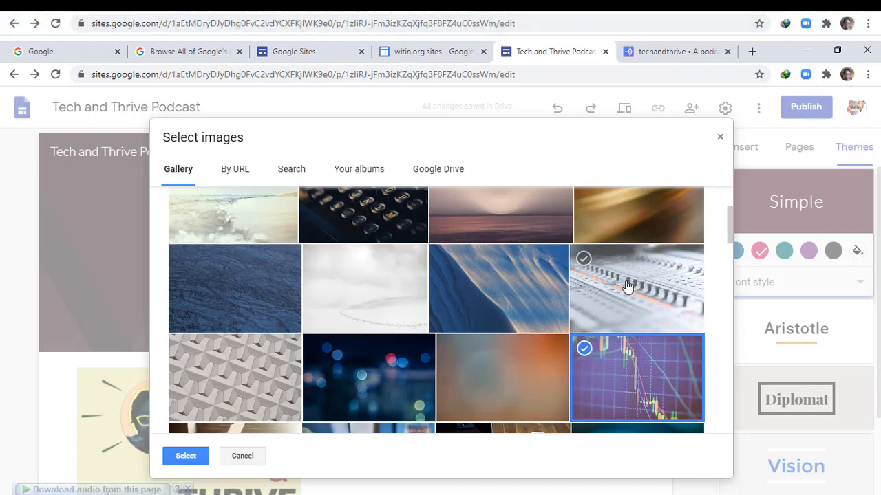
pyautogui.scroll(1, 640, 344)
# Step: Set the gallery picture of the audio mixing console as the page header's background image
pyautogui.click(586, 329)
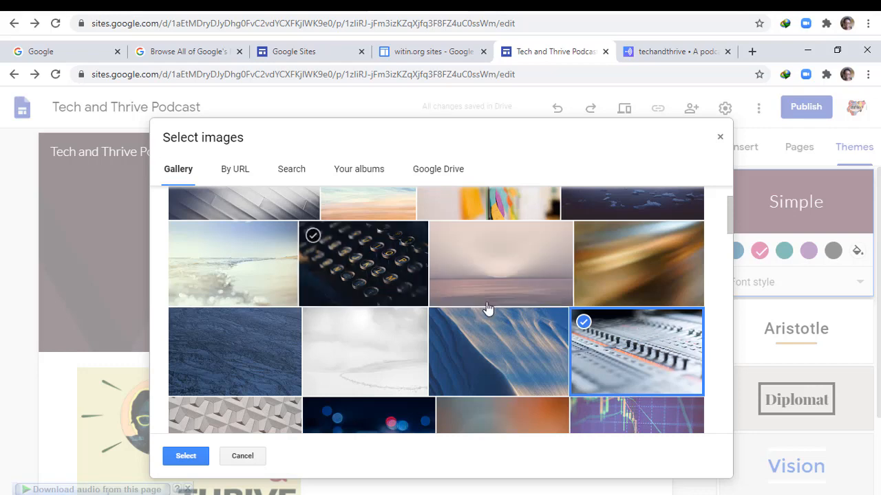
pyautogui.scroll(1, 586, 310)
pyautogui.scroll(-2, 635, 309)
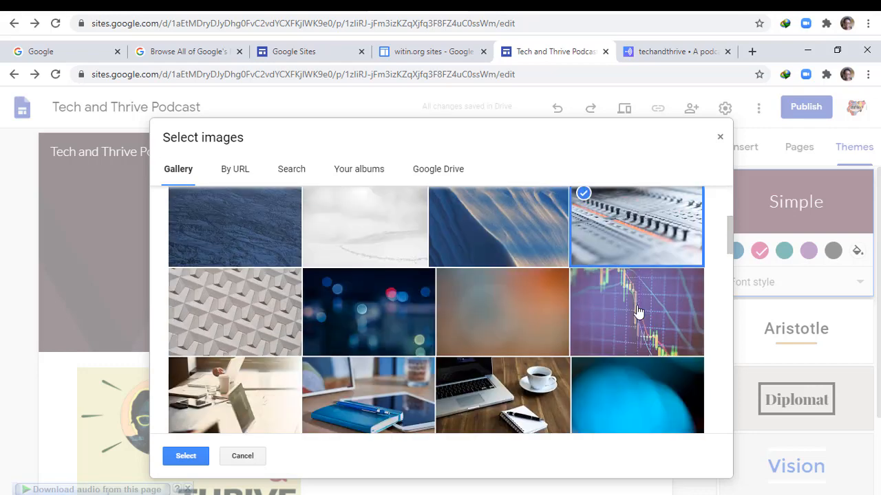
pyautogui.scroll(2, 635, 309)
pyautogui.scroll(-2, 635, 309)
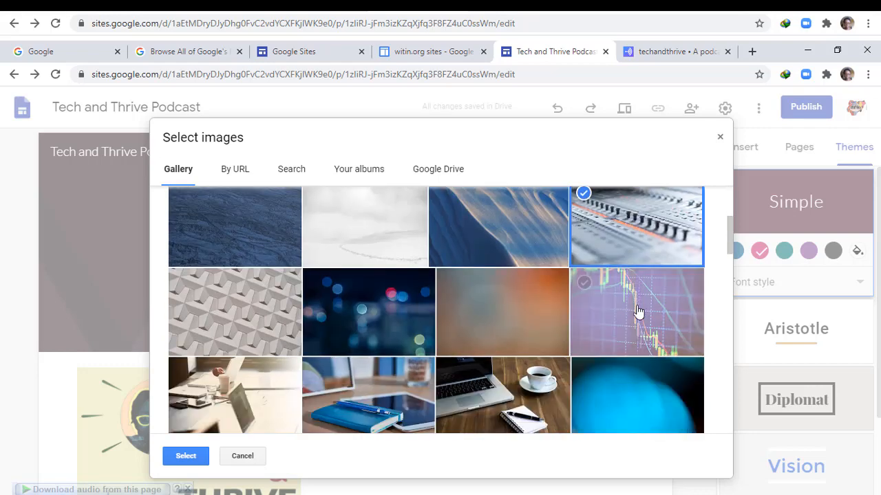
pyautogui.click(186, 457)
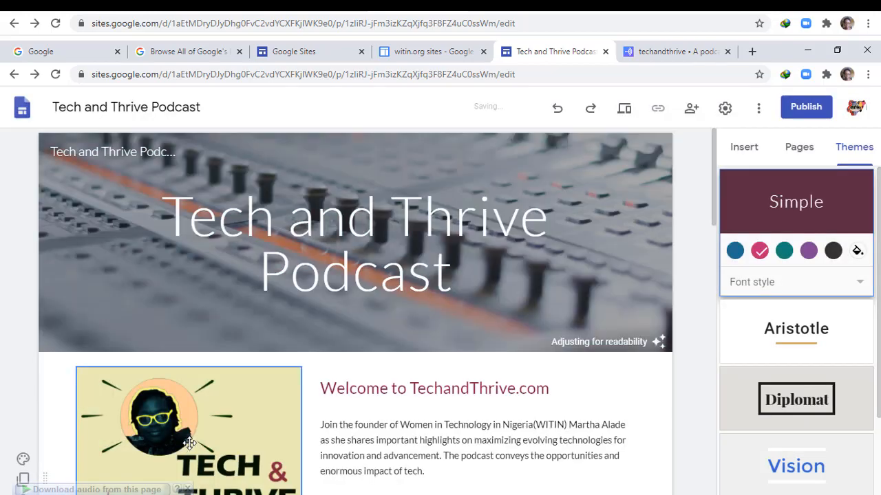
pyautogui.scroll(-5, 185, 413)
pyautogui.scroll(5, 179, 386)
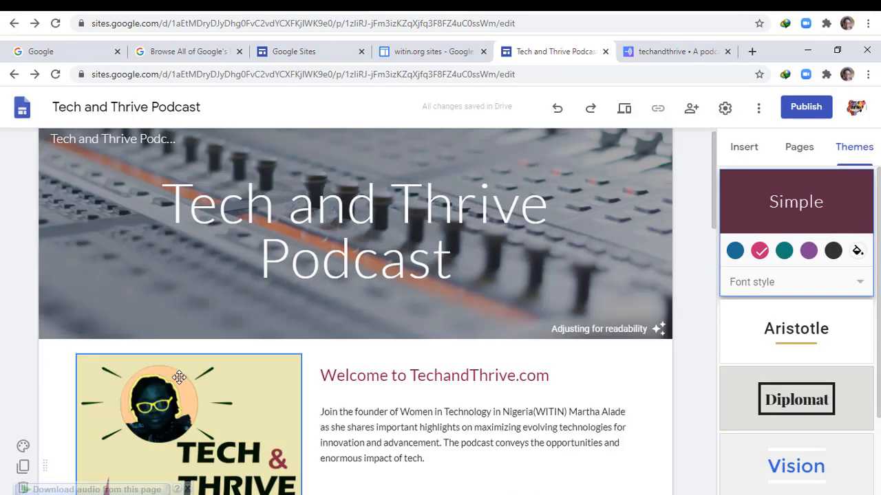
pyautogui.scroll(1, 179, 377)
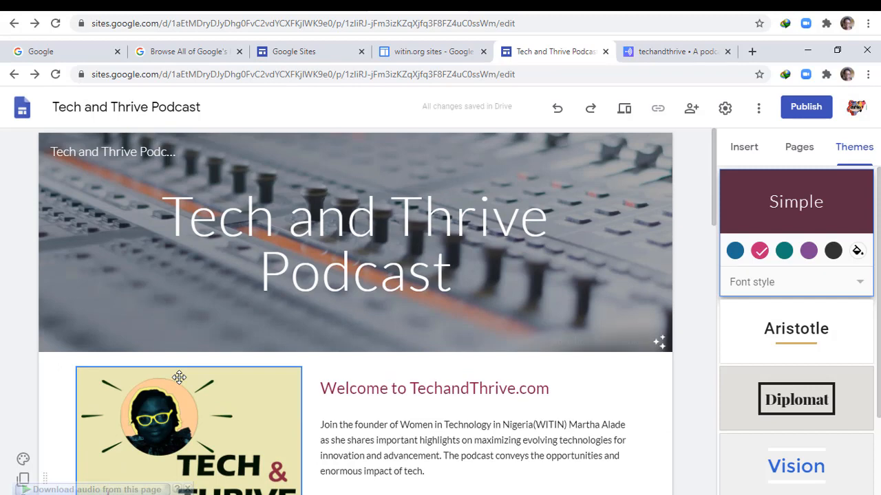
# Step: Try the purple stock chart picture from the gallery as the page header's background in place of the audio mixing console
pyautogui.moveTo(93, 227)
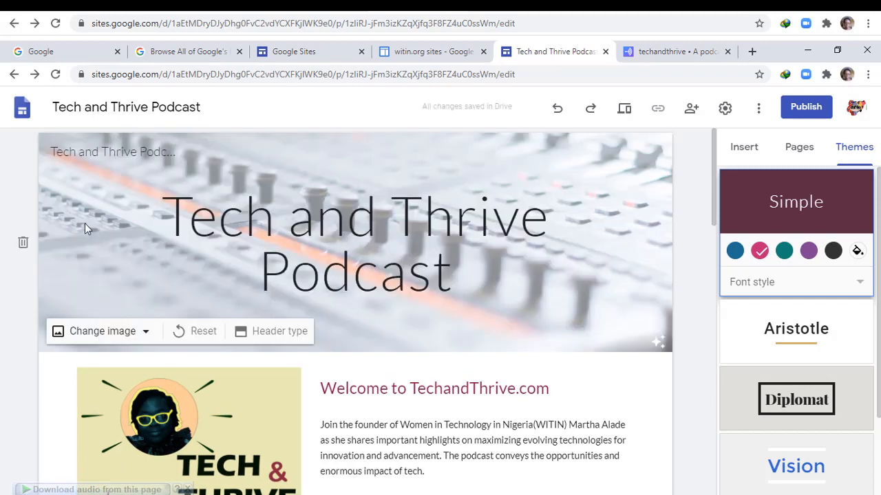
pyautogui.click(181, 333)
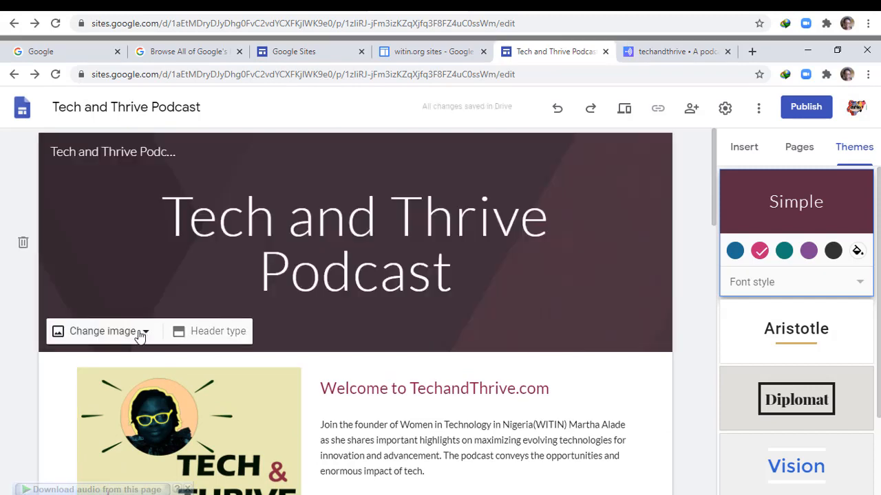
pyautogui.click(114, 333)
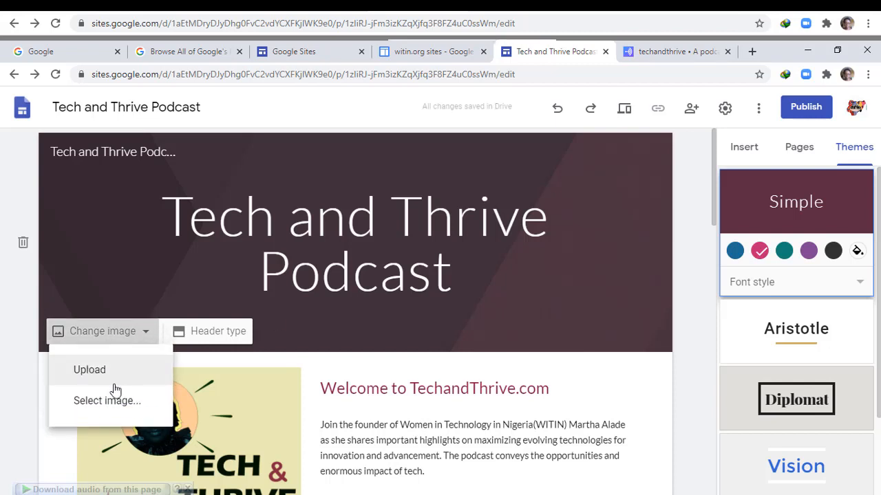
pyautogui.click(108, 405)
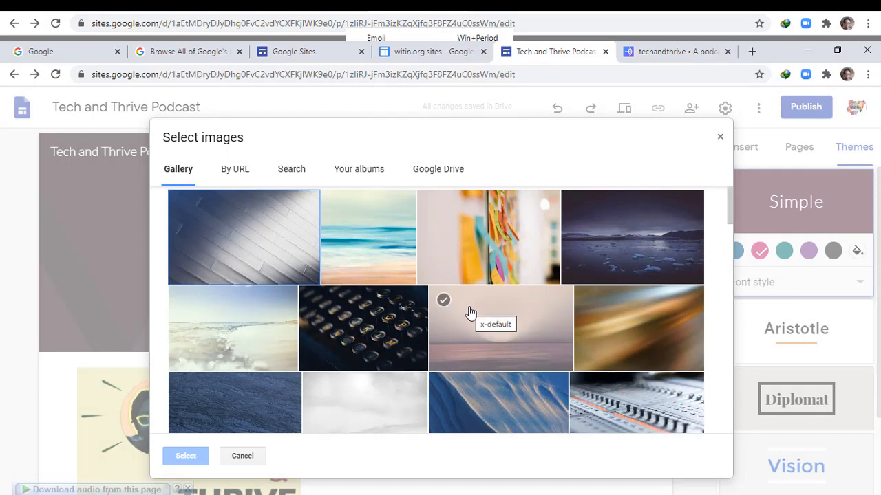
pyautogui.scroll(-2, 471, 315)
pyautogui.scroll(-1, 471, 315)
pyautogui.click(662, 324)
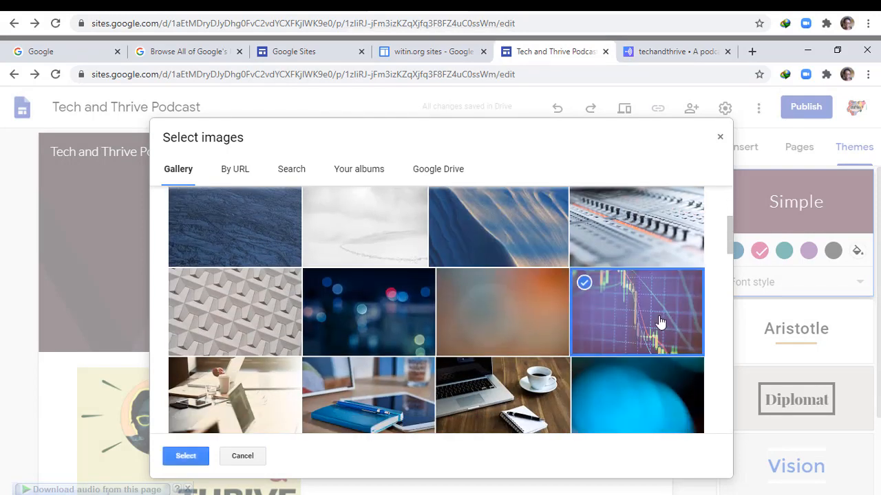
pyautogui.click(188, 456)
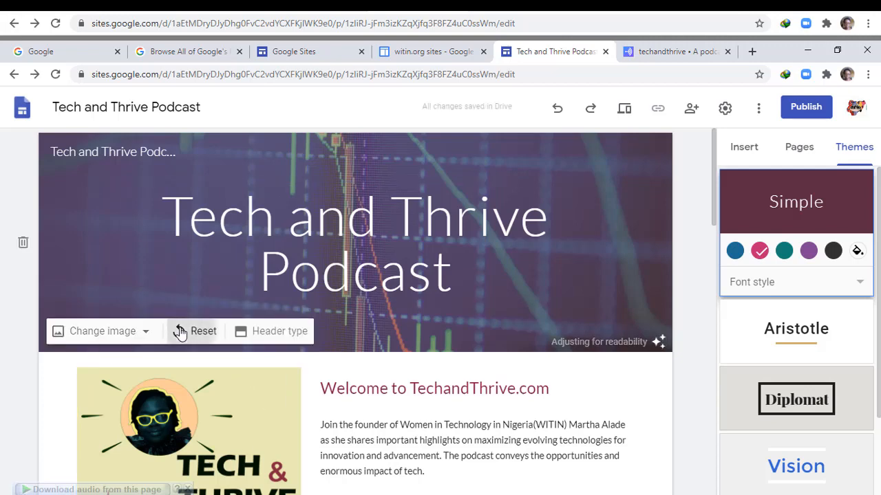
# Step: Reset the page header to the theme's default background and look over the page down to the embedded episode
pyautogui.click(180, 331)
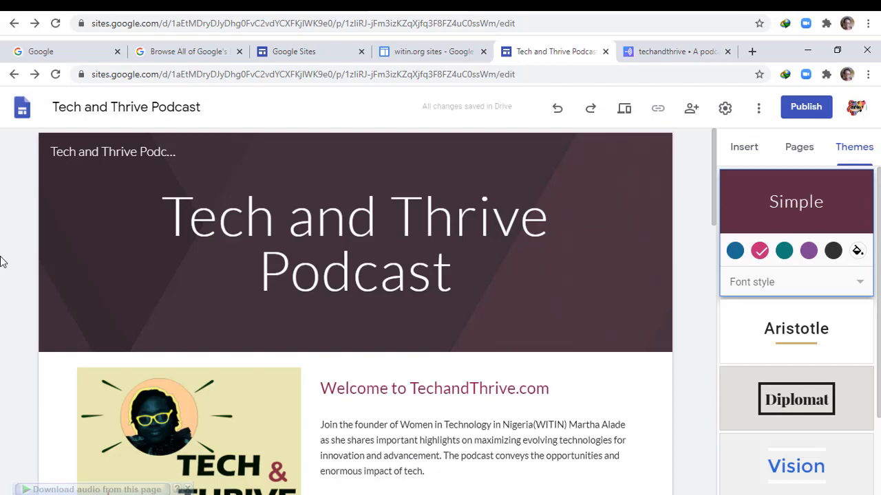
pyautogui.scroll(-7, 603, 353)
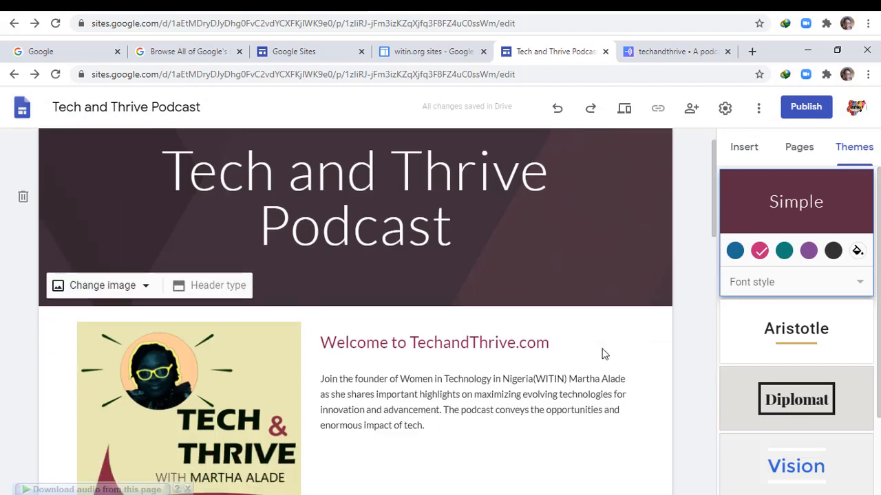
pyautogui.scroll(-6, 604, 348)
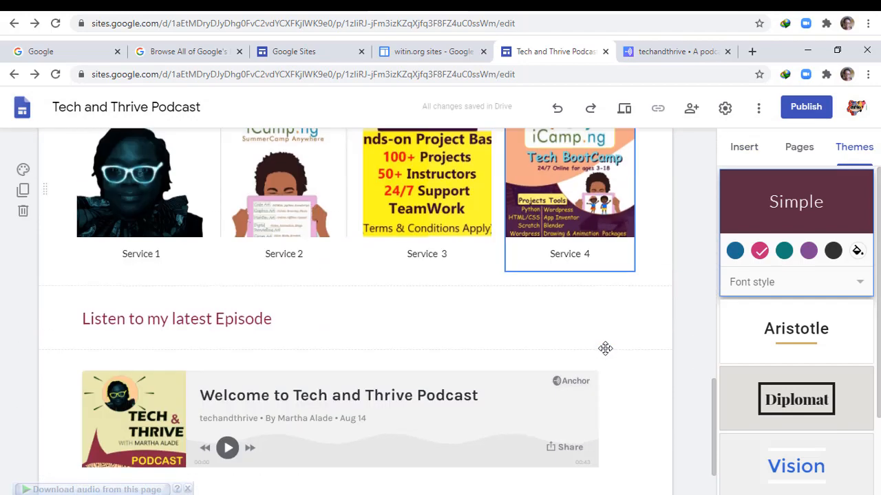
pyautogui.moveTo(410, 324); pyautogui.dragTo(556, 329)
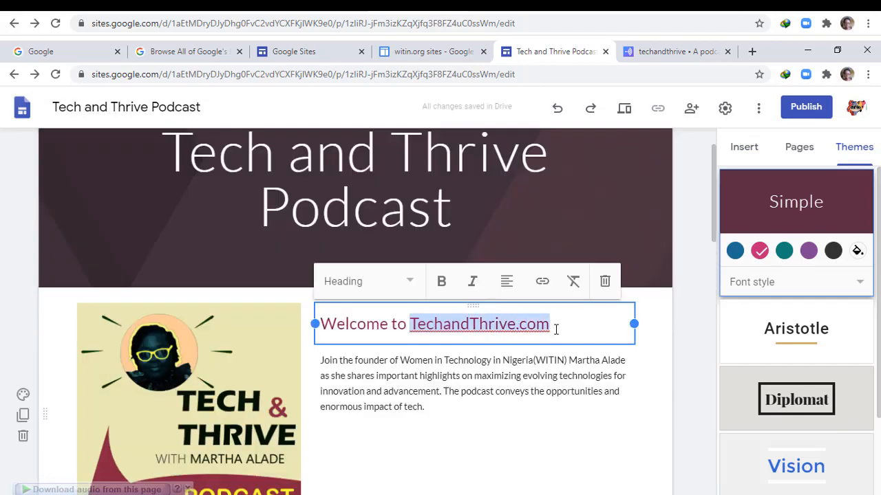
pyautogui.rightClick(495, 325)
pyautogui.click(538, 402)
pyautogui.click(542, 284)
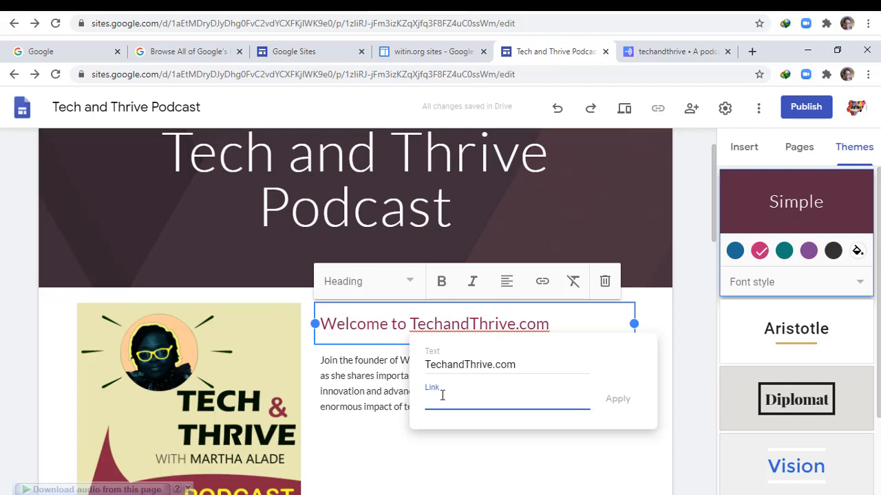
pyautogui.write('https')
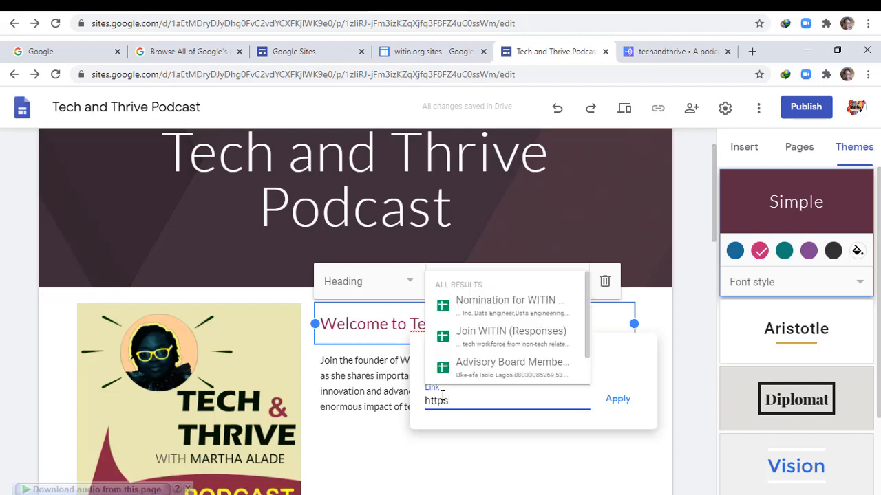
pyautogui.write('://')
pyautogui.hotkey('ctrl', 'v')
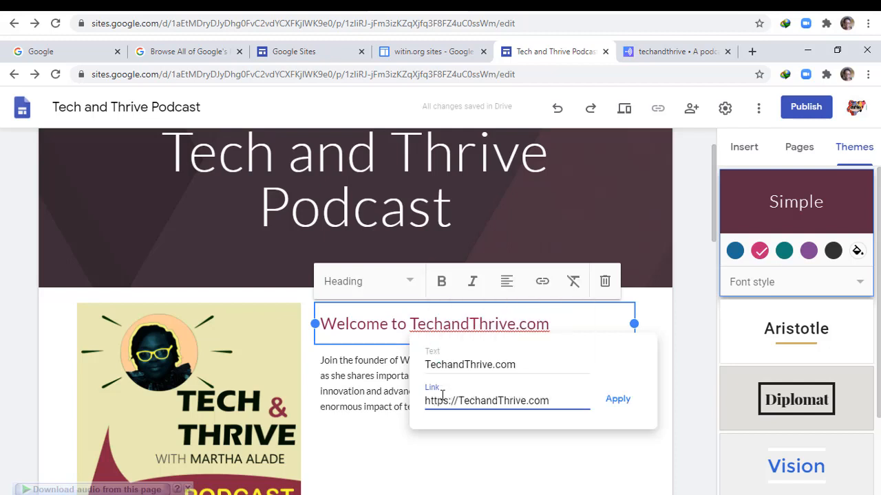
pyautogui.press('Delete')
pyautogui.write('t')
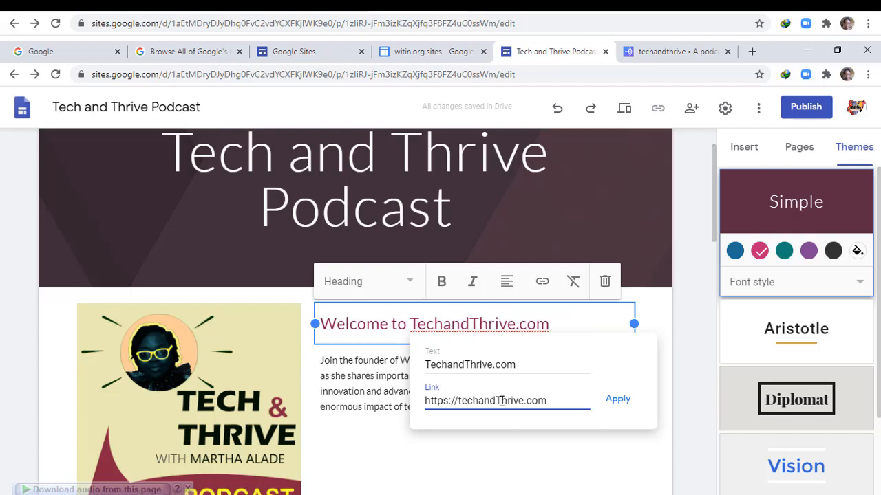
pyautogui.click(500, 401)
pyautogui.press('Delete')
pyautogui.write('t')
pyautogui.click(618, 400)
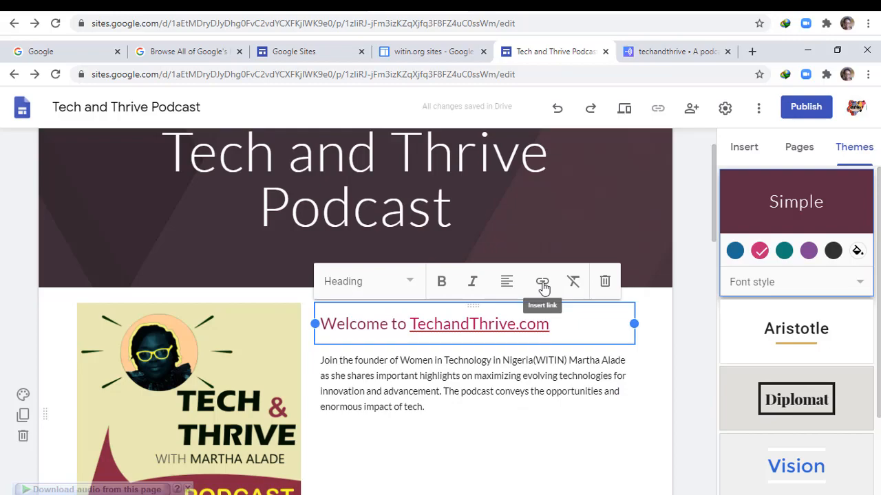
# Step: Add a new page named Episodes to the site and bring up the elements that can be inserted on it
pyautogui.scroll(-4, 517, 397)
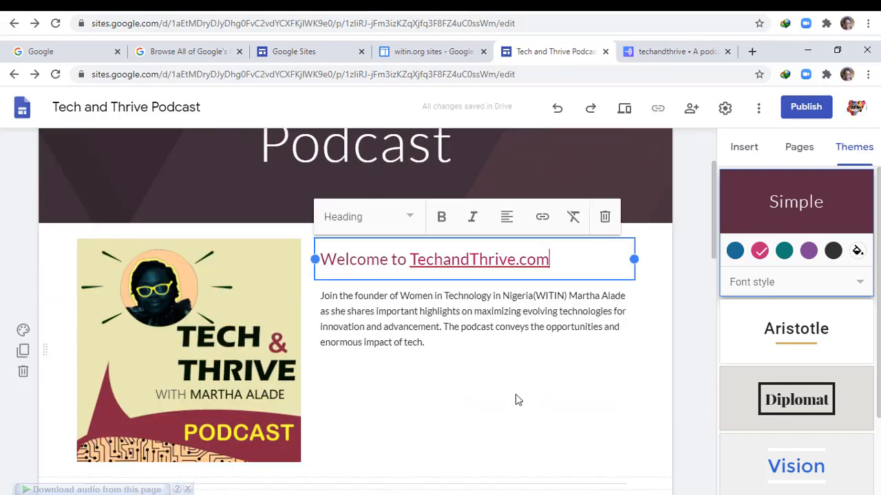
pyautogui.scroll(-5, 417, 368)
pyautogui.scroll(6, 416, 362)
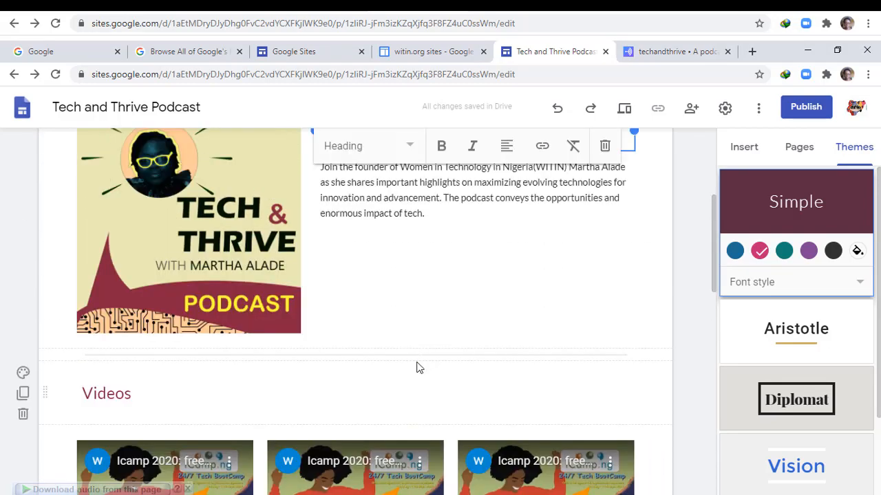
pyautogui.scroll(-7, 416, 362)
pyautogui.scroll(8, 416, 362)
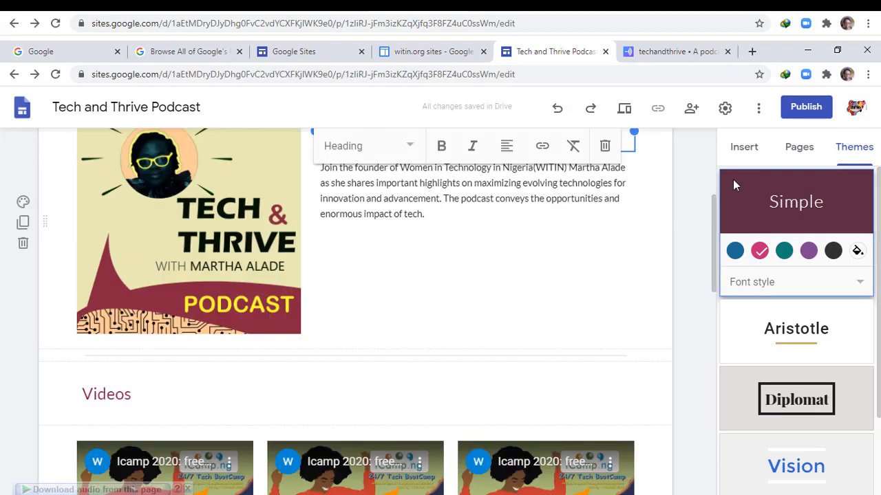
pyautogui.click(801, 151)
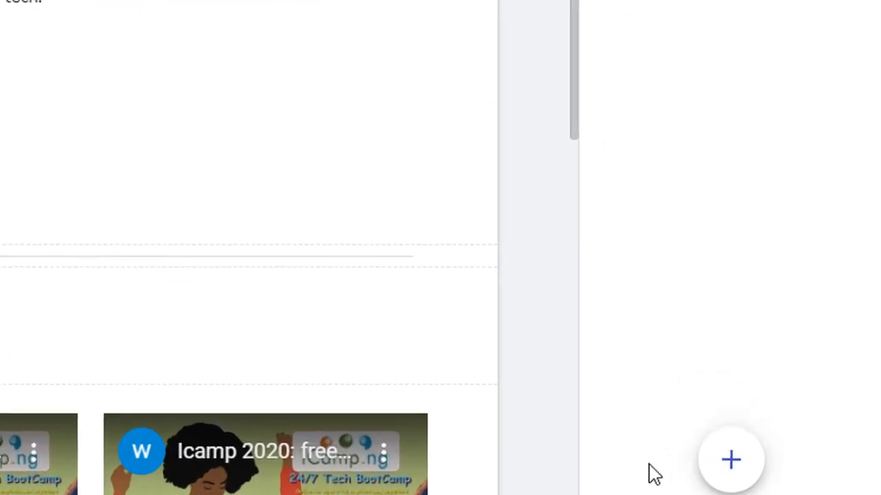
pyautogui.click(730, 461)
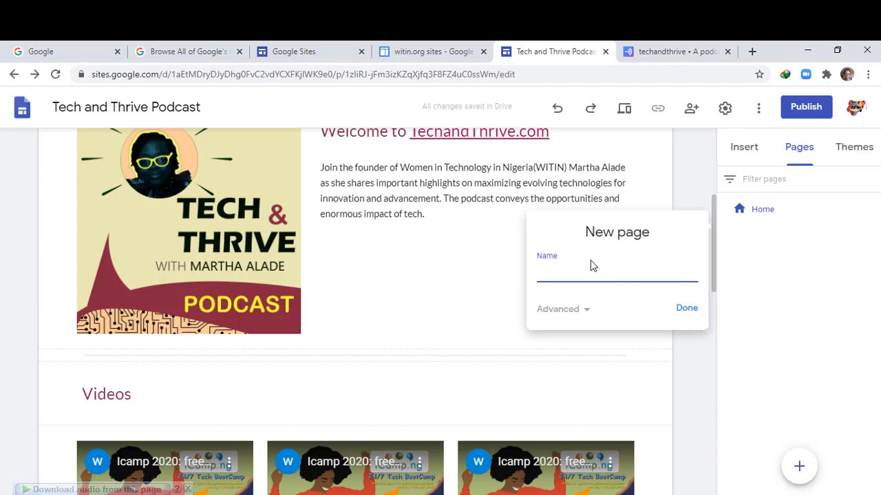
pyautogui.write('Epi')
pyautogui.write('sodes')
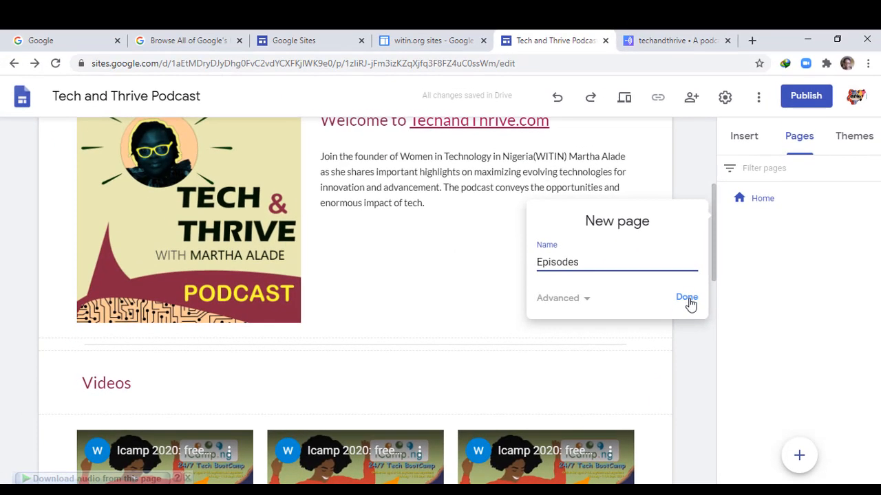
pyautogui.click(687, 298)
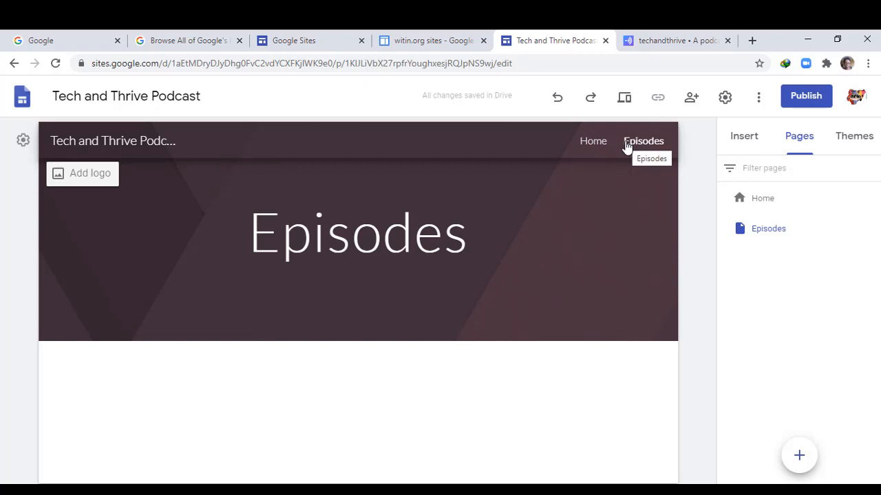
pyautogui.click(750, 140)
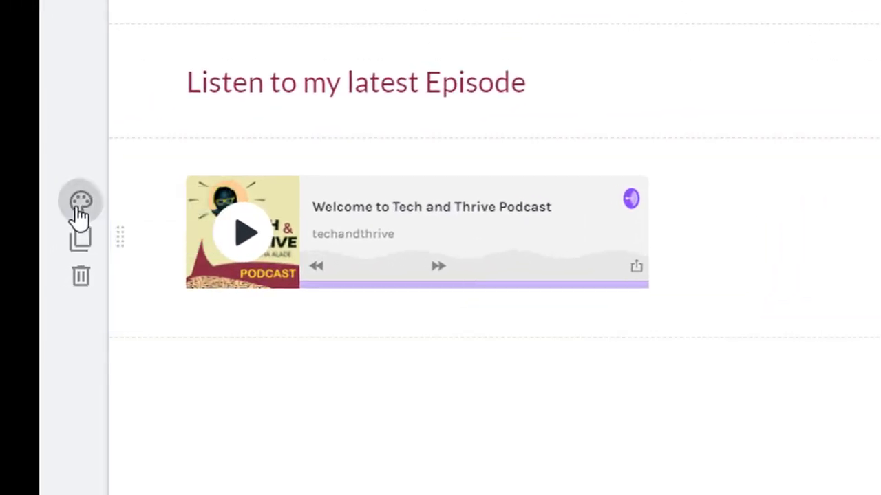
# Step: Give the section holding the embedded podcast episode on the home page a solid pink emphasis background
pyautogui.click(23, 237)
pyautogui.click(241, 341)
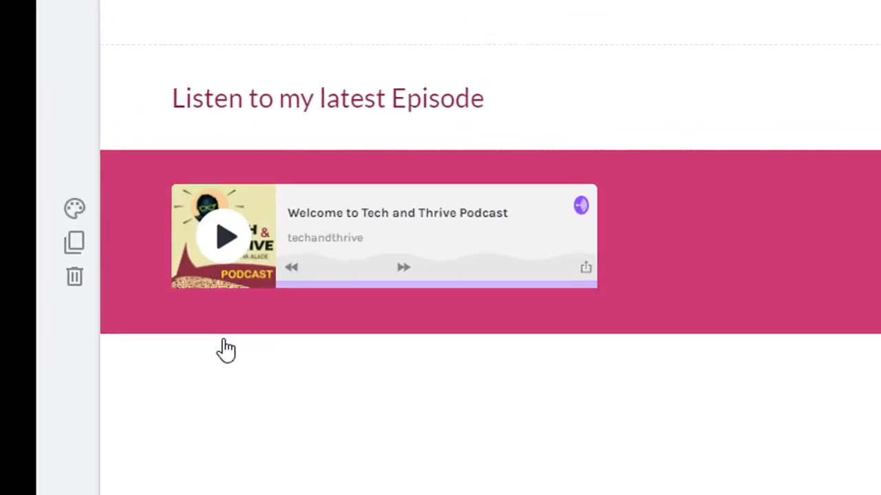
pyautogui.scroll(9, 213, 325)
pyautogui.scroll(-9, 213, 325)
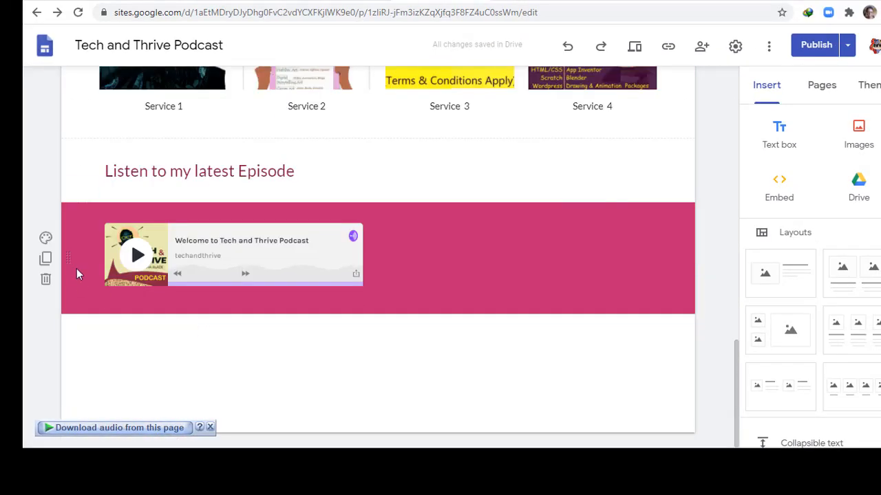
# Step: Set the gallery picture of the dark icy lake with mountains as the embedded episode section's background image
pyautogui.click(49, 237)
pyautogui.moveTo(161, 342)
pyautogui.click(240, 377)
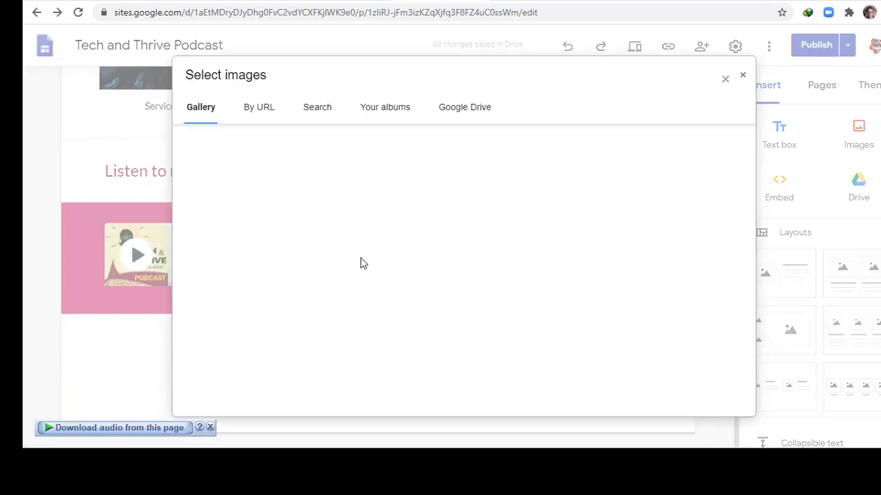
pyautogui.scroll(-10, 619, 275)
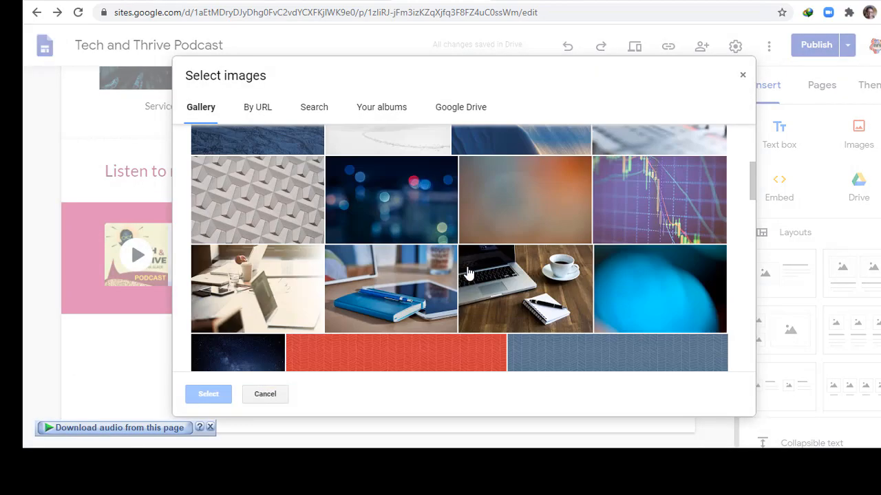
pyautogui.scroll(-10, 351, 227)
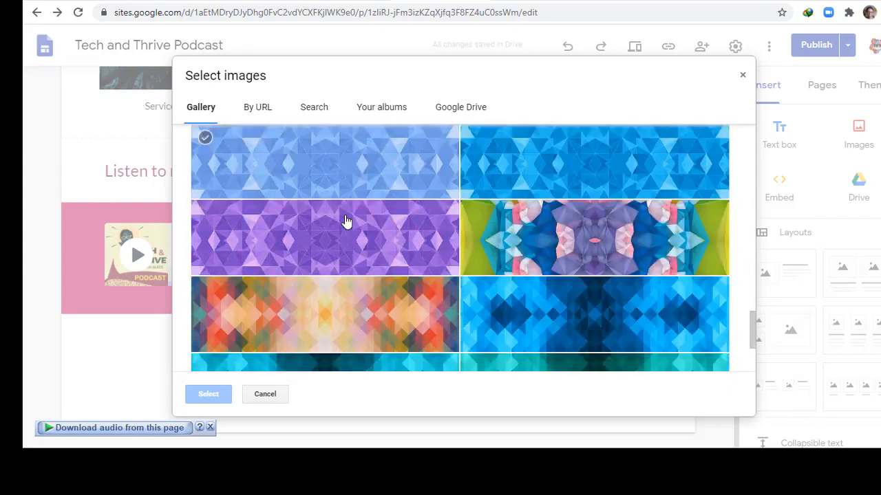
pyautogui.scroll(15, 361, 248)
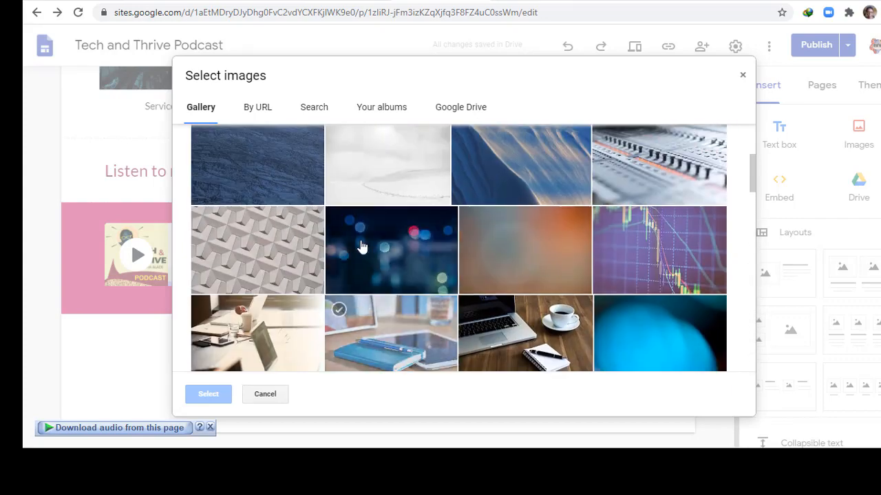
pyautogui.scroll(3, 648, 281)
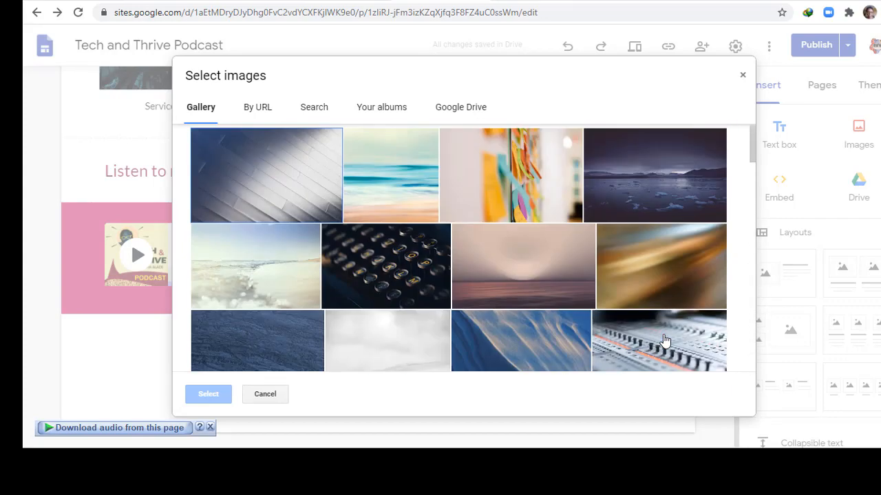
pyautogui.click(669, 200)
pyautogui.click(209, 393)
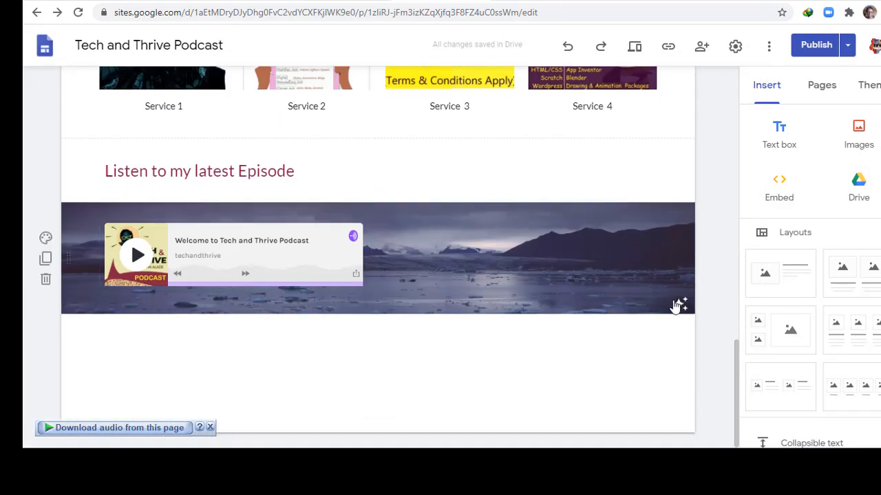
# Step: Set the purple stock chart picture from the gallery as the embedded episode section's background and check the published home page
pyautogui.click(45, 238)
pyautogui.moveTo(137, 348)
pyautogui.click(227, 378)
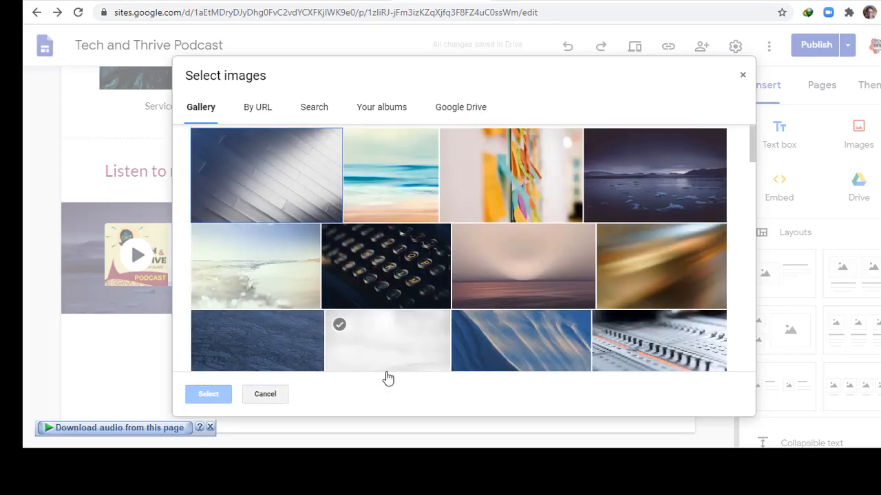
pyautogui.scroll(-5, 338, 329)
pyautogui.scroll(-2, 337, 330)
pyautogui.scroll(6, 338, 323)
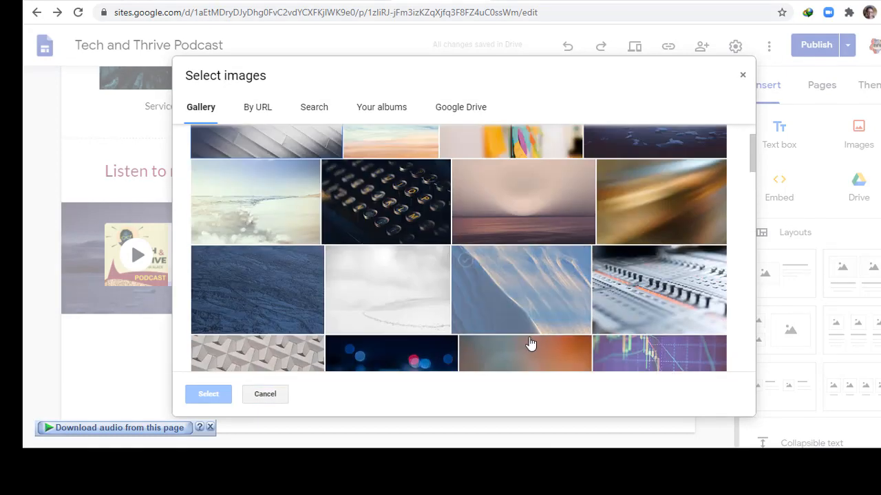
pyautogui.scroll(-3, 523, 338)
pyautogui.click(682, 211)
pyautogui.click(209, 394)
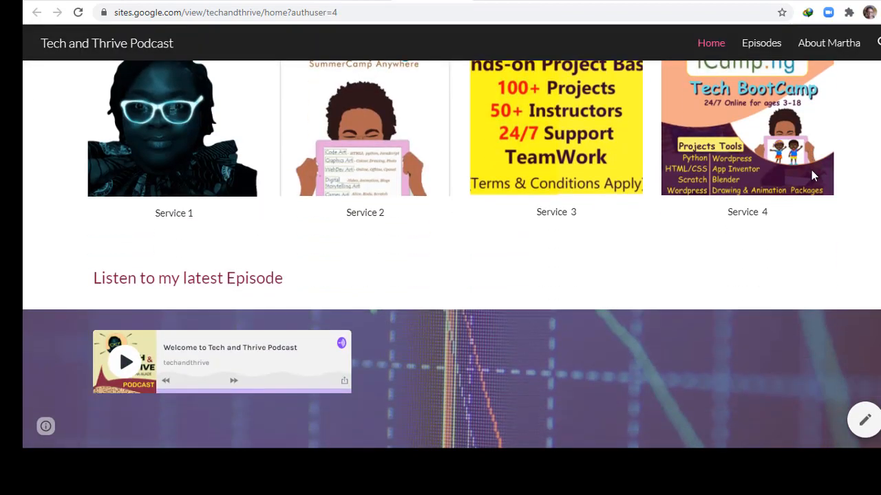
pyautogui.scroll(10, 811, 172)
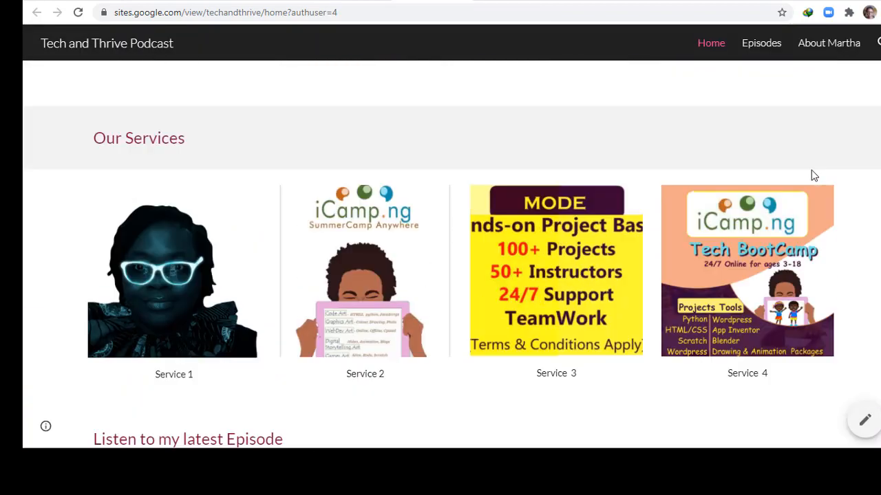
# Step: Go to the published Episodes page, play the embedded podcast trailer and look over the page
pyautogui.scroll(6, 811, 176)
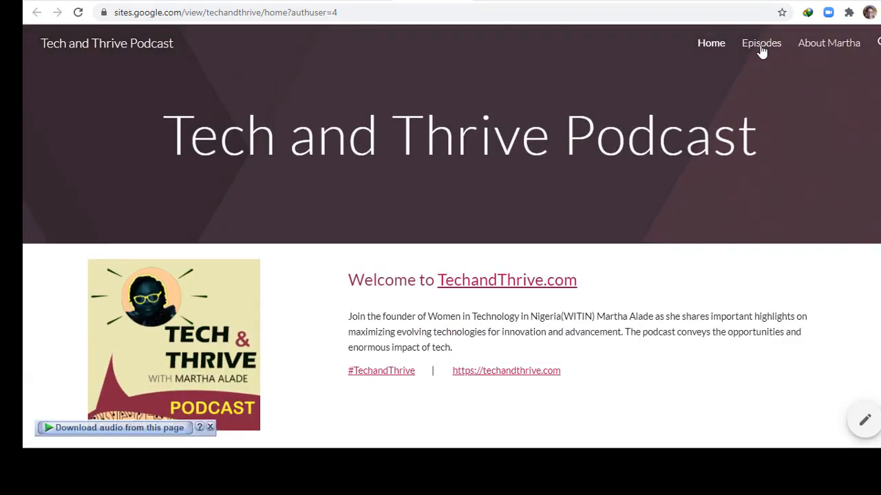
pyautogui.click(760, 44)
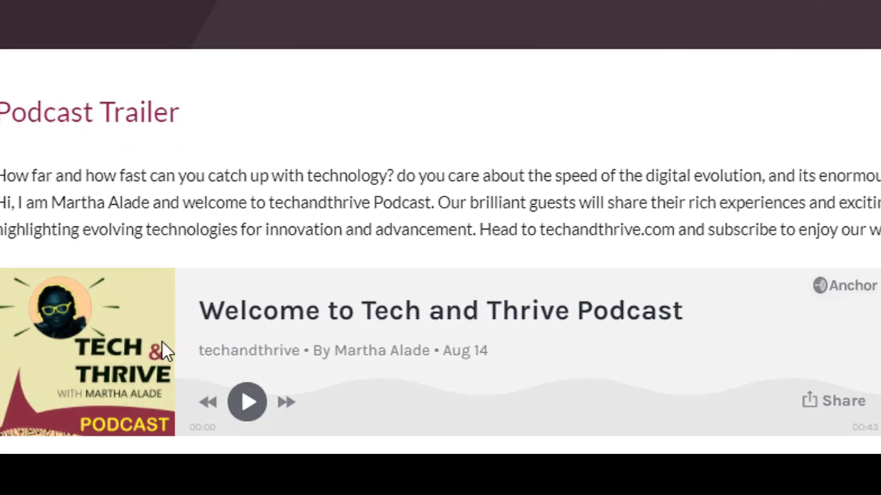
pyautogui.click(244, 373)
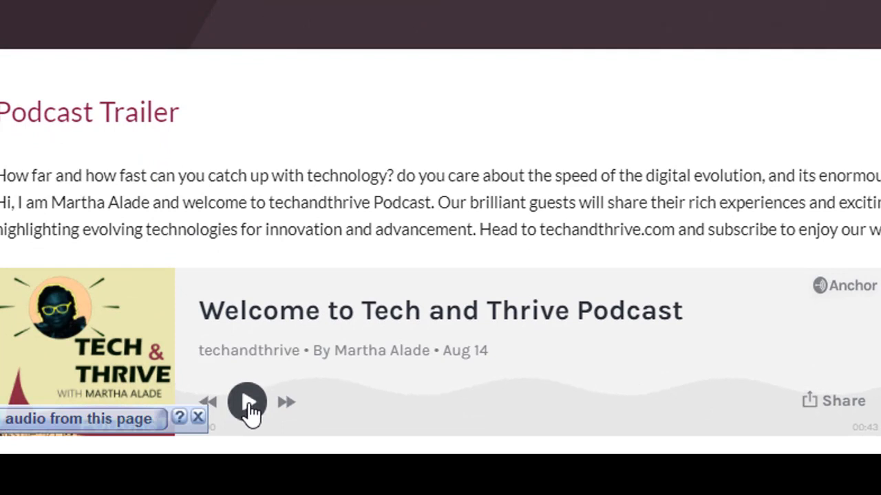
pyautogui.scroll(-1, 441, 251)
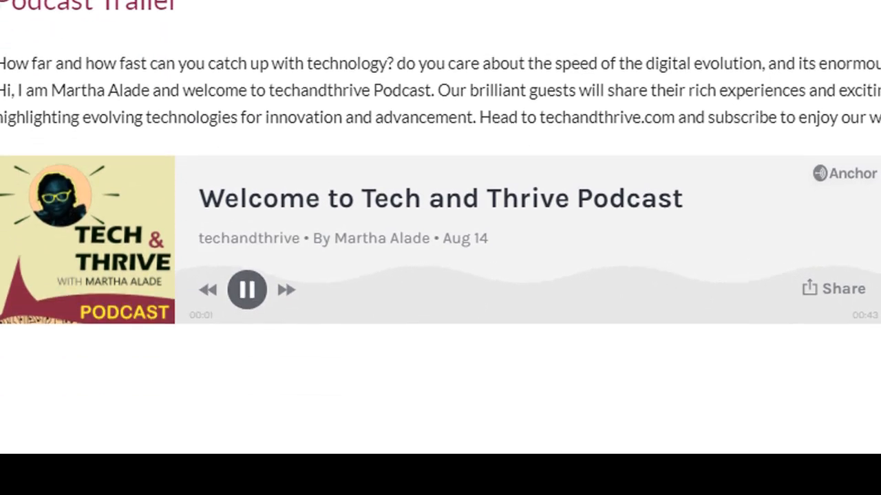
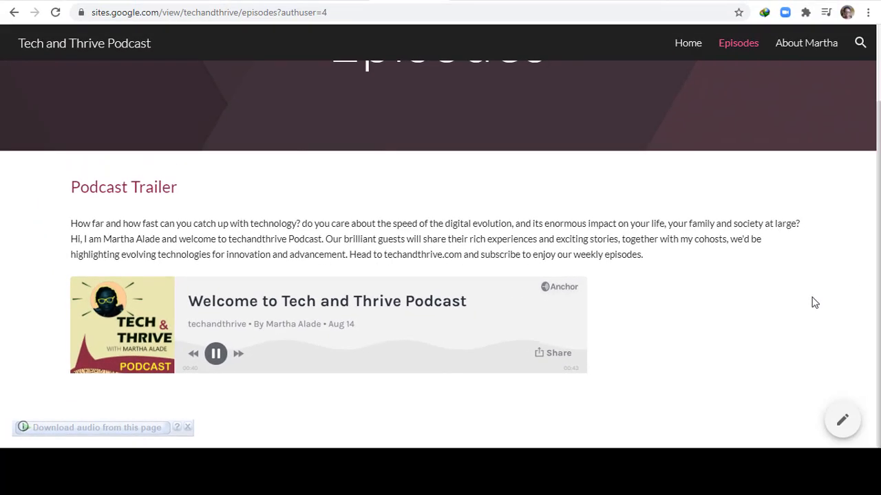
pyautogui.scroll(1, 814, 302)
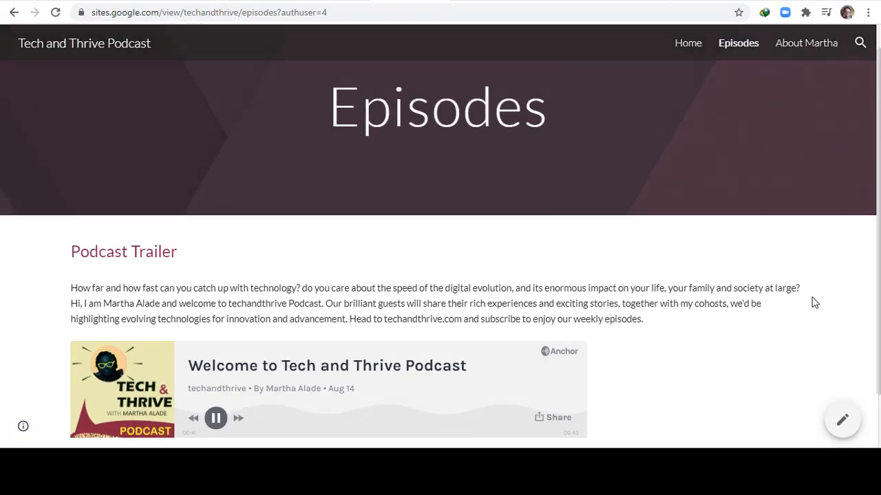
pyautogui.scroll(1, 812, 300)
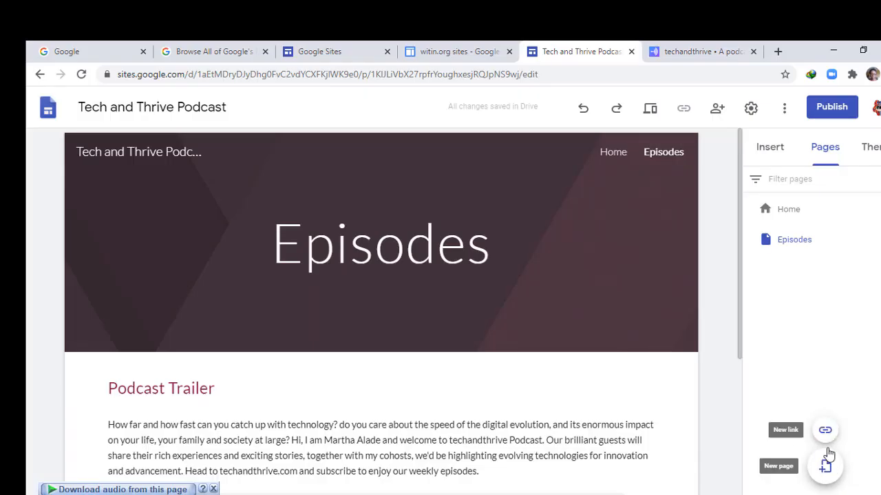
# Step: Add a navigation link titled "About" plus the host's first name, pointing to the host's personal website and opening in a new tab
pyautogui.click(823, 428)
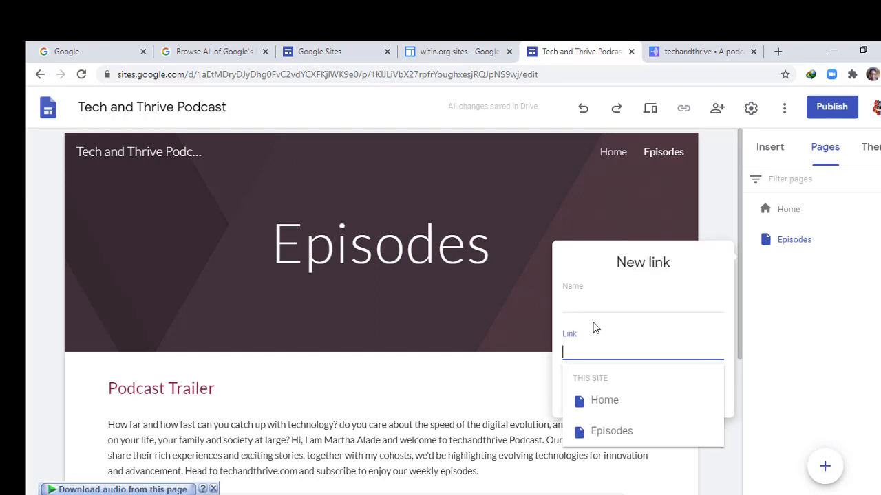
pyautogui.click(591, 298)
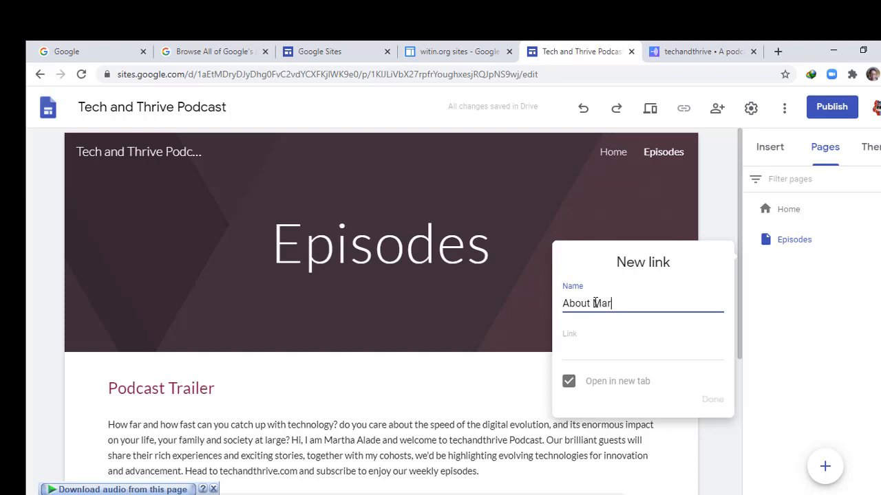
pyautogui.click(601, 337)
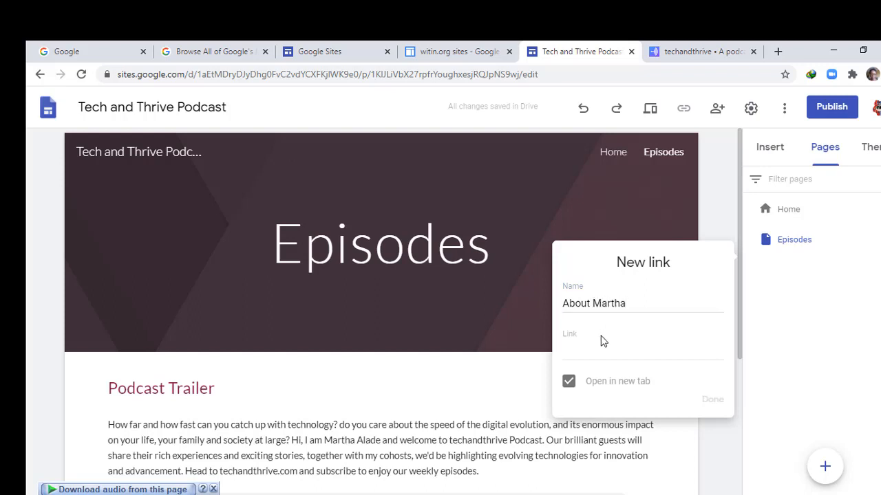
pyautogui.click(623, 311)
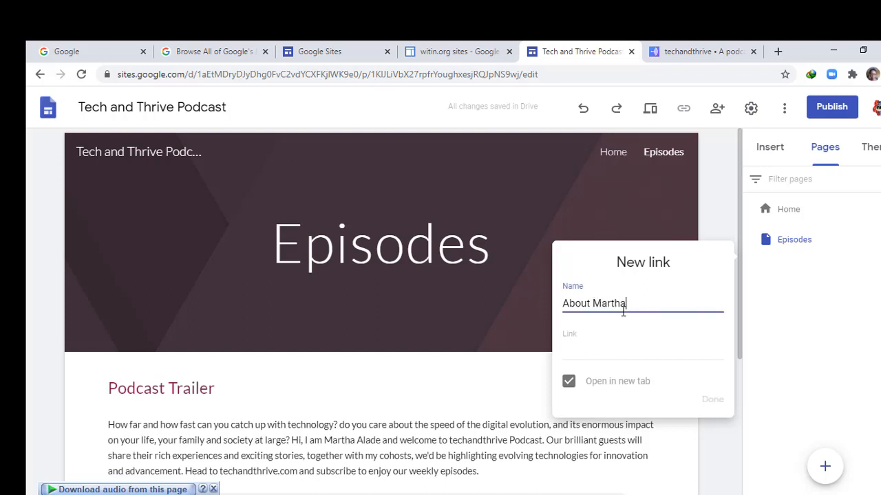
pyautogui.press('Tab')
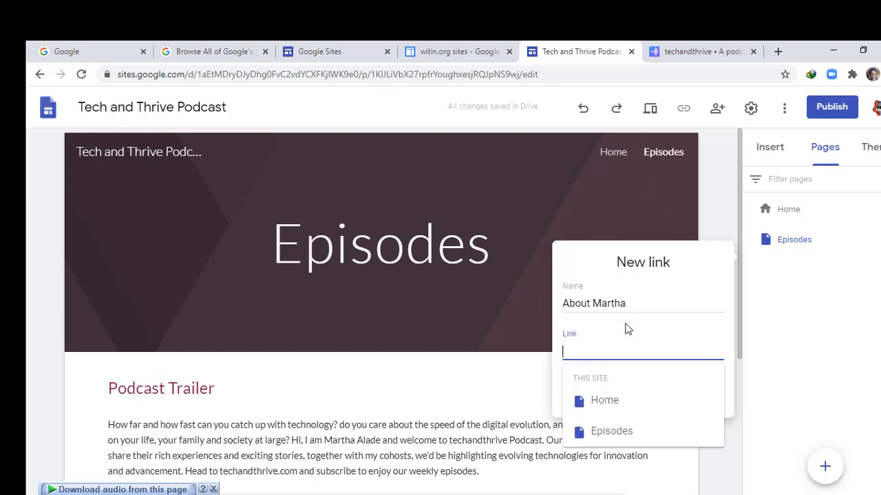
pyautogui.write('https://')
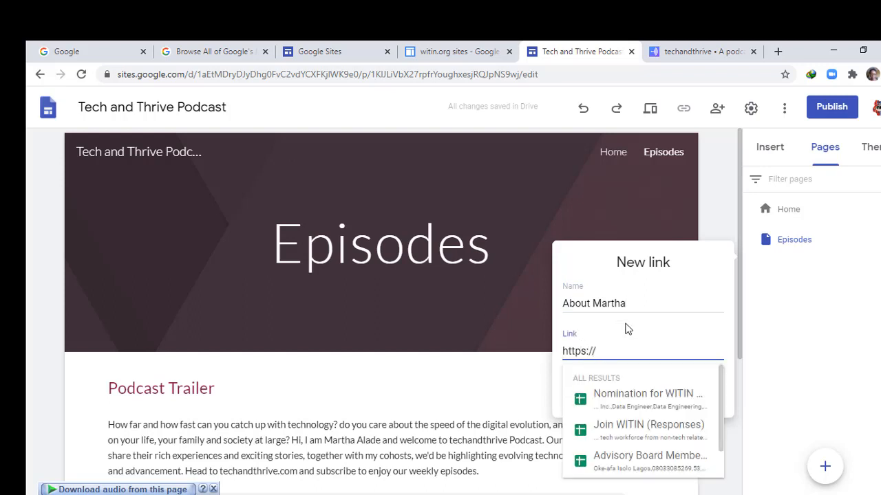
pyautogui.write('alademartha.com')
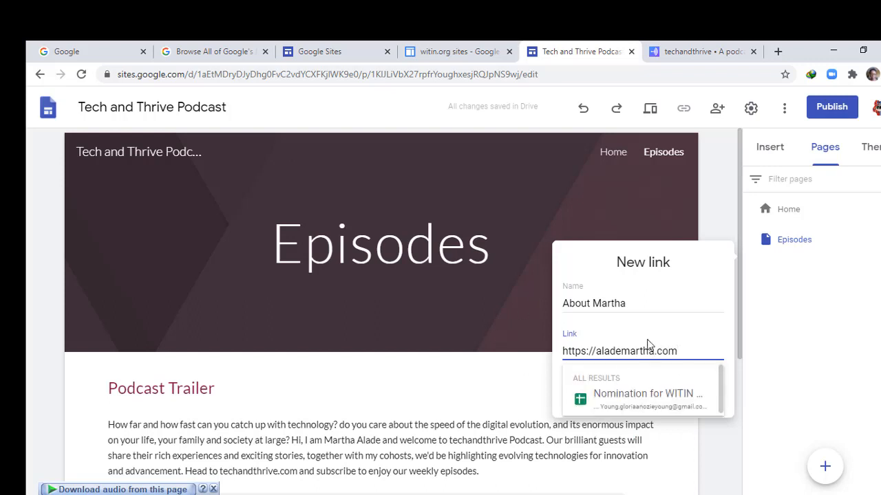
pyautogui.click(712, 402)
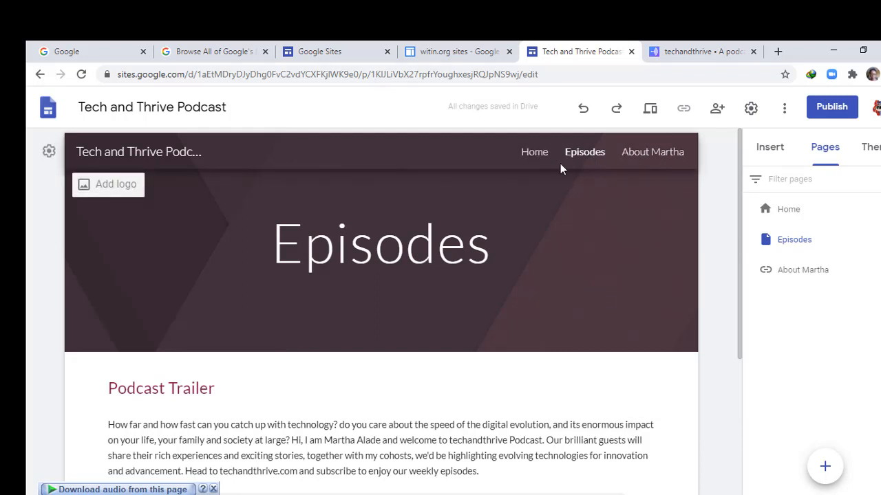
# Step: Test the header navigation links to Home, Episodes and the about link, and review the home page sections
pyautogui.click(530, 157)
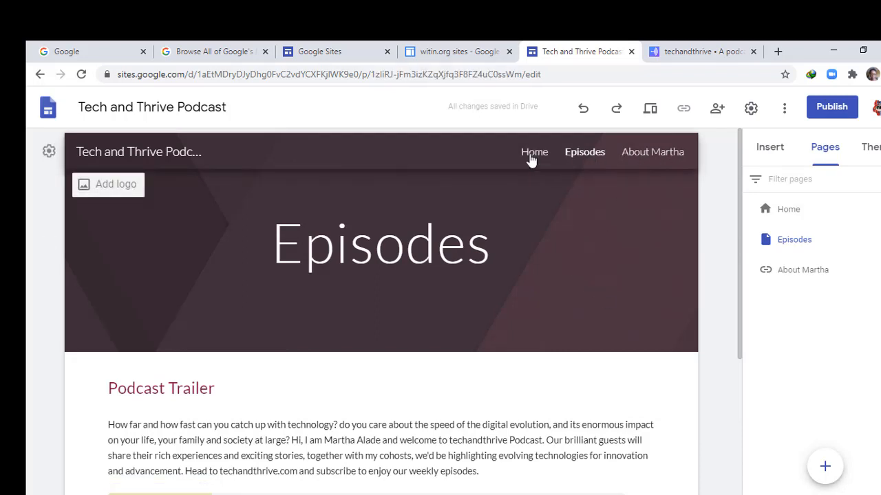
pyautogui.click(584, 154)
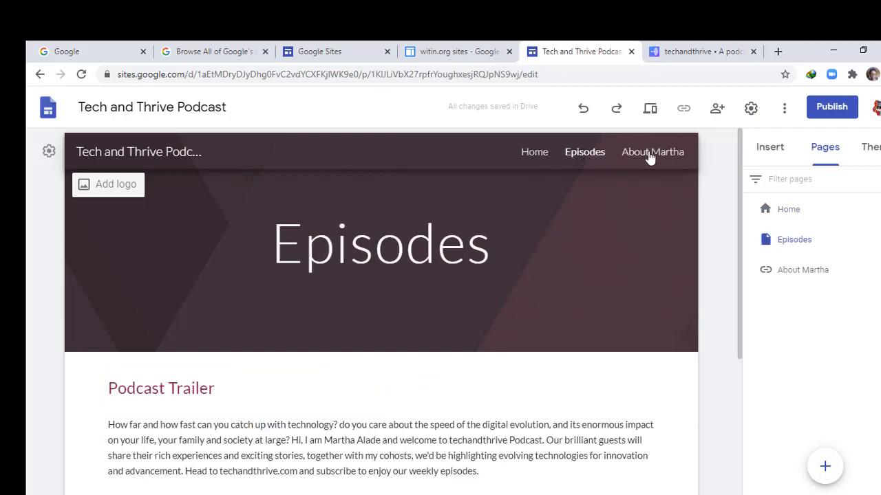
pyautogui.scroll(-1, 701, 350)
pyautogui.scroll(2, 701, 350)
pyautogui.click(531, 163)
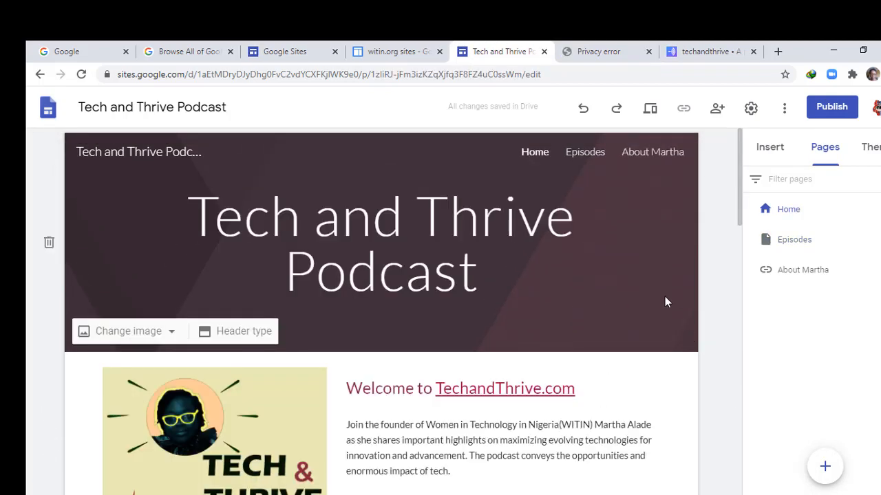
pyautogui.moveTo(108, 192)
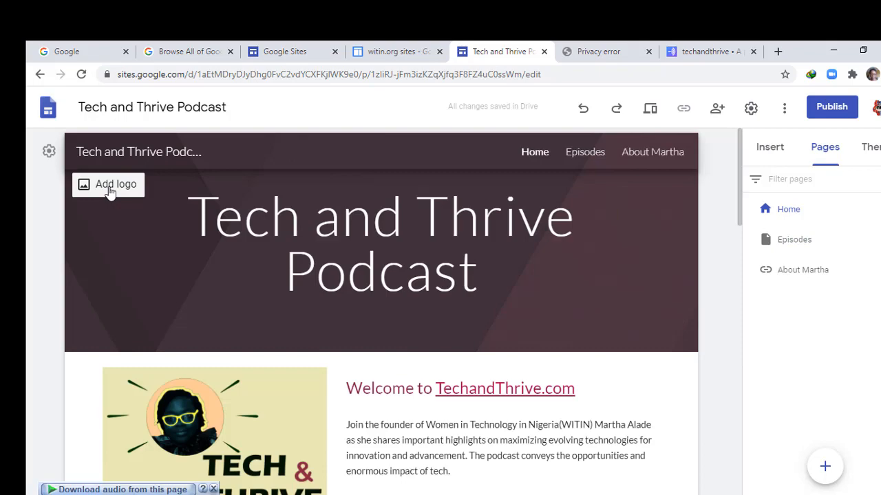
pyautogui.scroll(-15, 337, 314)
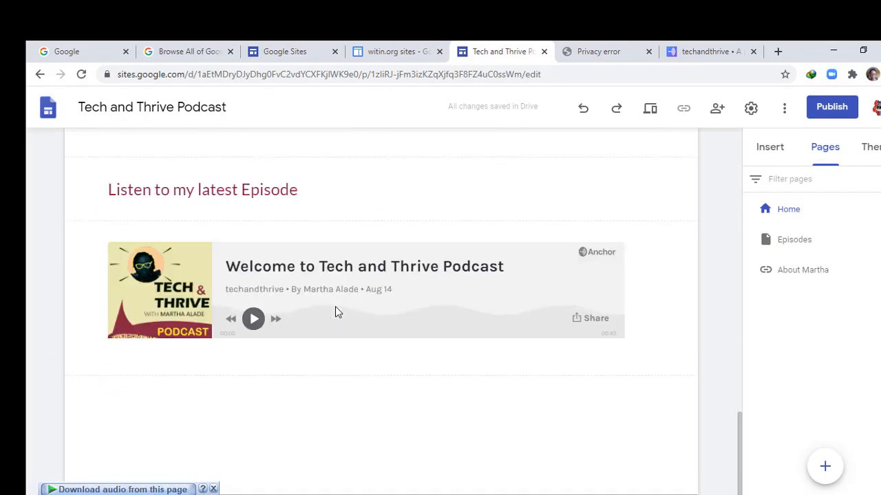
pyautogui.scroll(6, 337, 309)
pyautogui.scroll(2, 340, 303)
pyautogui.scroll(-6, 341, 295)
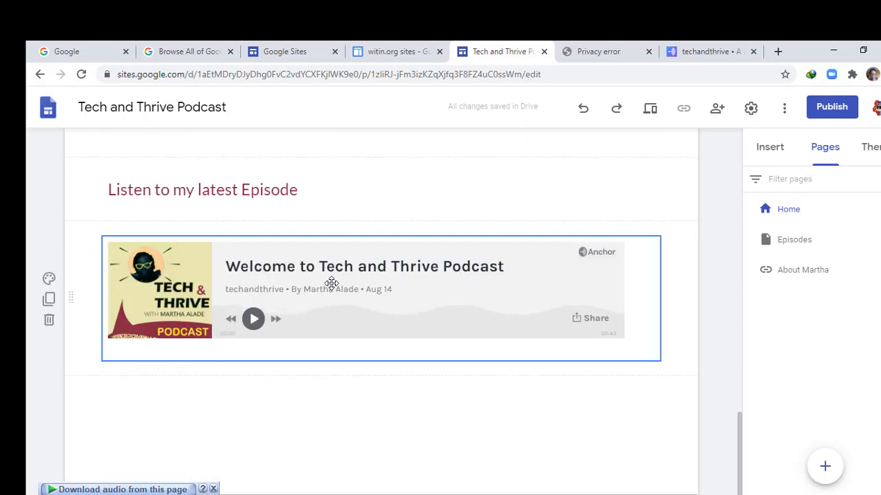
pyautogui.scroll(12, 309, 379)
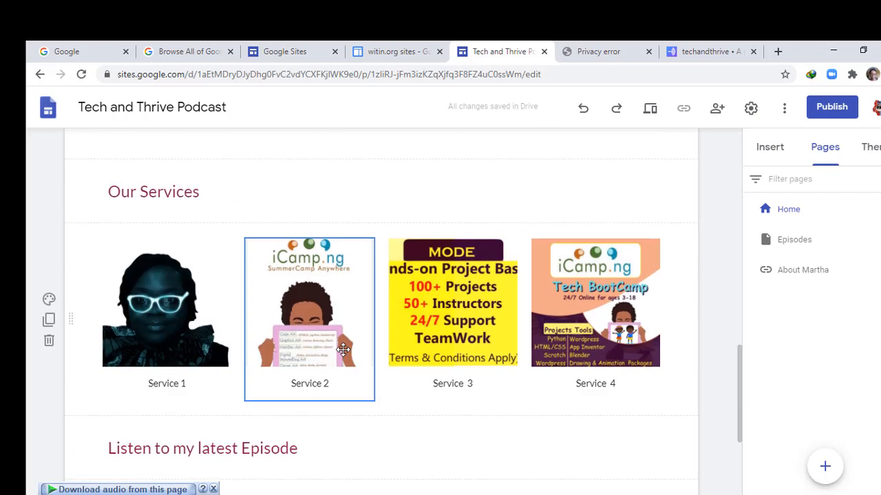
pyautogui.scroll(-3, 510, 335)
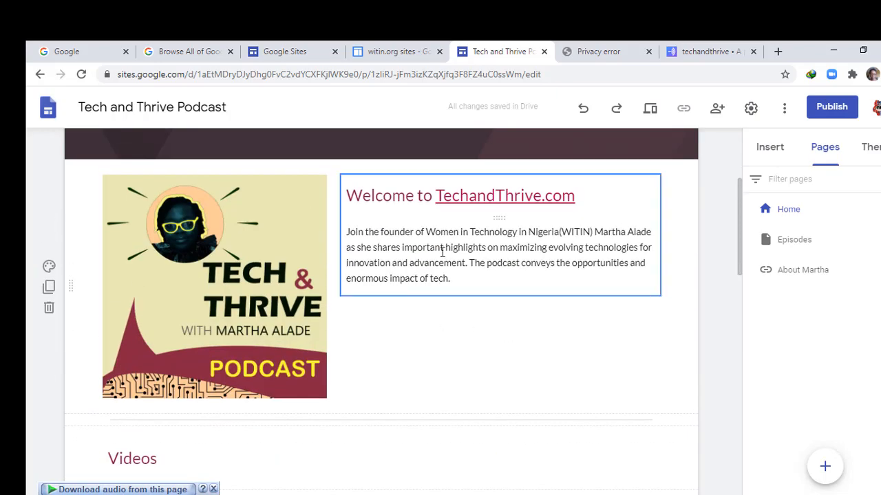
# Step: Try the Subheading text style on the welcome paragraph of the home page
pyautogui.click(348, 232)
pyautogui.click(430, 193)
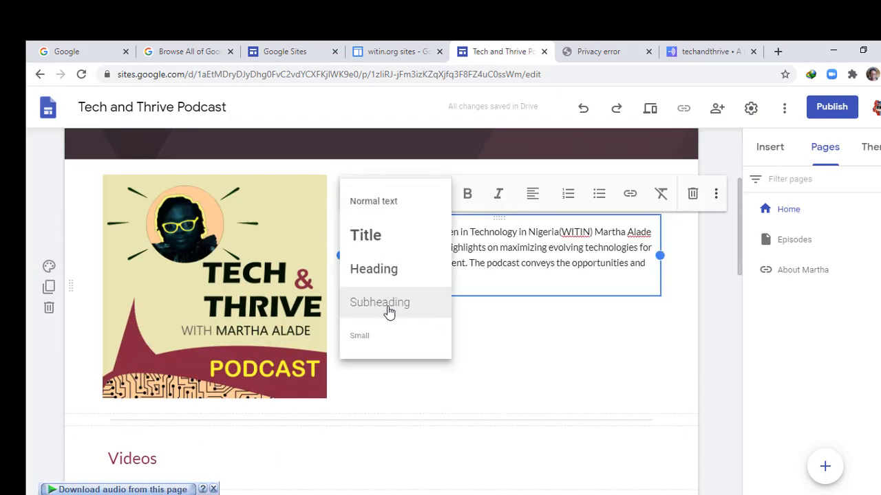
pyautogui.click(390, 310)
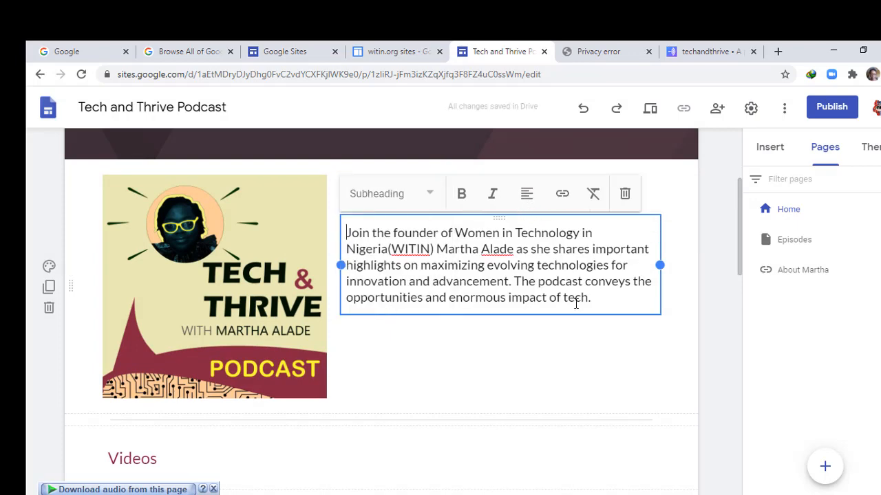
# Step: Shrink the podcast cover image beside the welcome text to a little over half its width
pyautogui.scroll(2, 571, 323)
pyautogui.scroll(-2, 569, 330)
pyautogui.click(262, 289)
pyautogui.moveTo(327, 398); pyautogui.dragTo(181, 239)
pyautogui.click(241, 152)
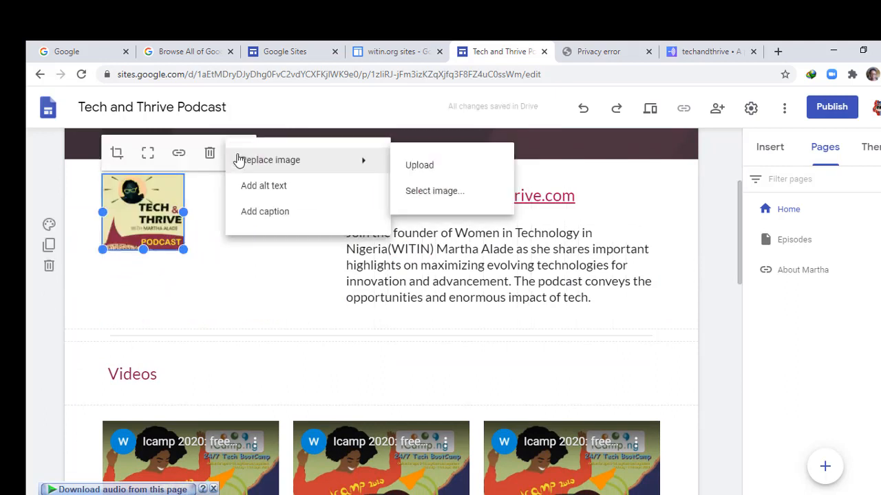
pyautogui.click(180, 247)
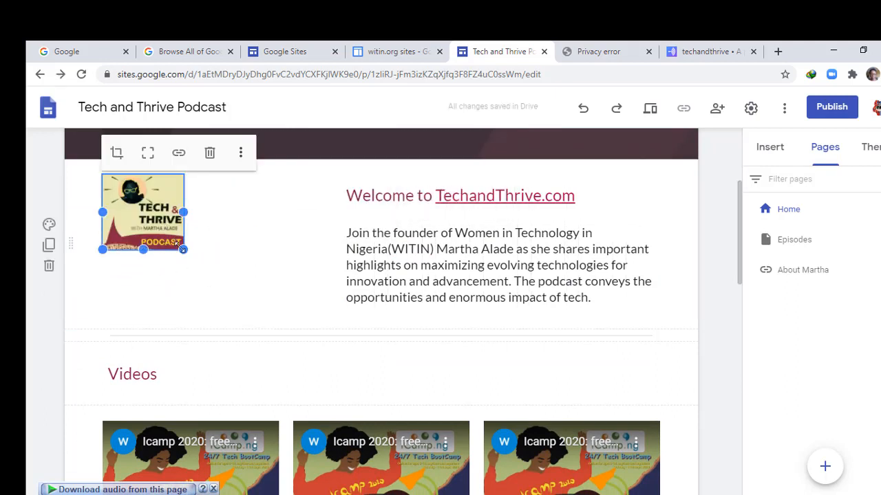
pyautogui.moveTo(183, 249); pyautogui.dragTo(221, 289)
# Step: Set the welcome paragraph's text style to Normal text
pyautogui.click(371, 275)
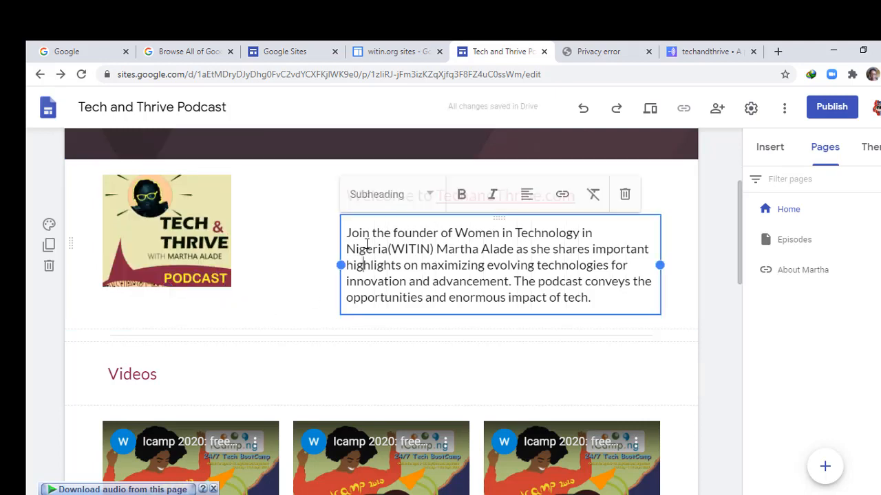
pyautogui.click(417, 194)
pyautogui.click(376, 202)
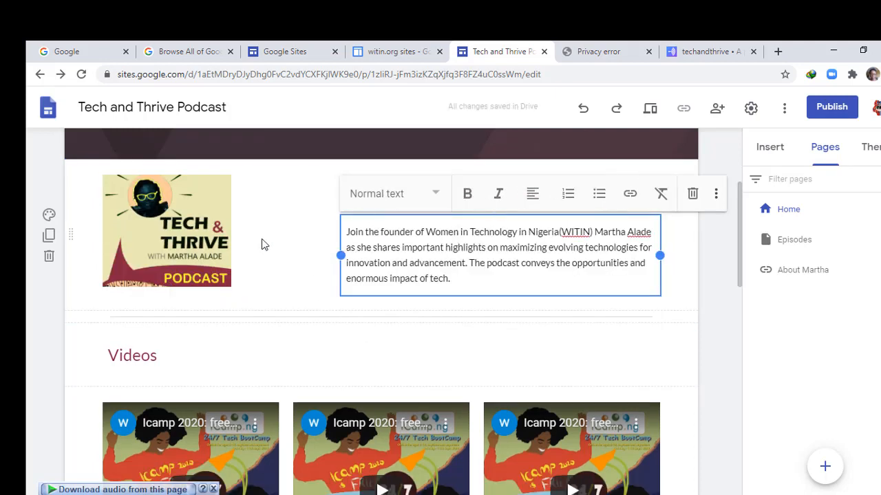
# Step: Widen the welcome text block toward the podcast cover image to narrow the gap between them
pyautogui.click(262, 239)
pyautogui.click(230, 282)
pyautogui.click(382, 247)
pyautogui.moveTo(340, 255); pyautogui.dragTo(292, 256)
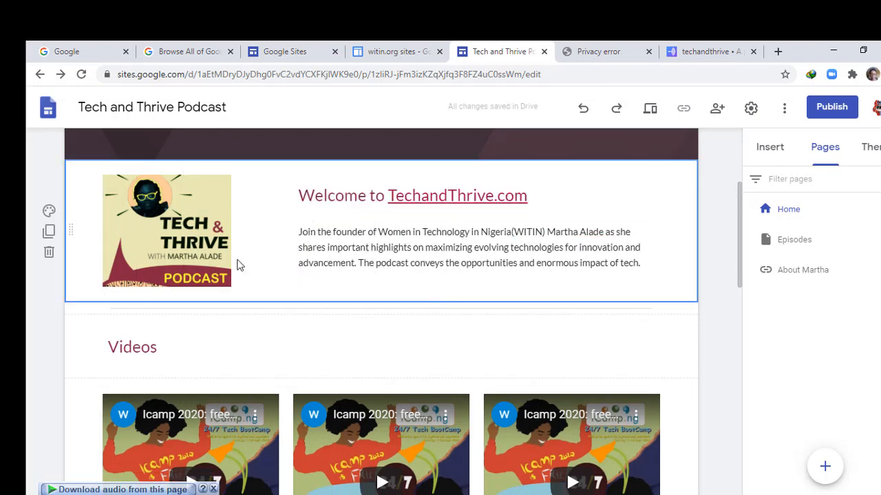
# Step: Adjust the podcast cover image's frame so it shows the full height of the artwork at the same width
pyautogui.click(209, 248)
pyautogui.moveTo(232, 232); pyautogui.dragTo(240, 234)
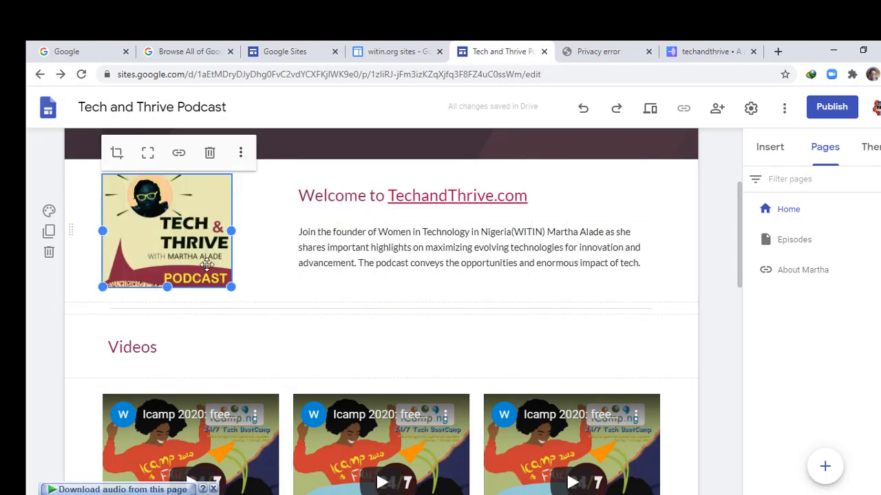
pyautogui.click(330, 298)
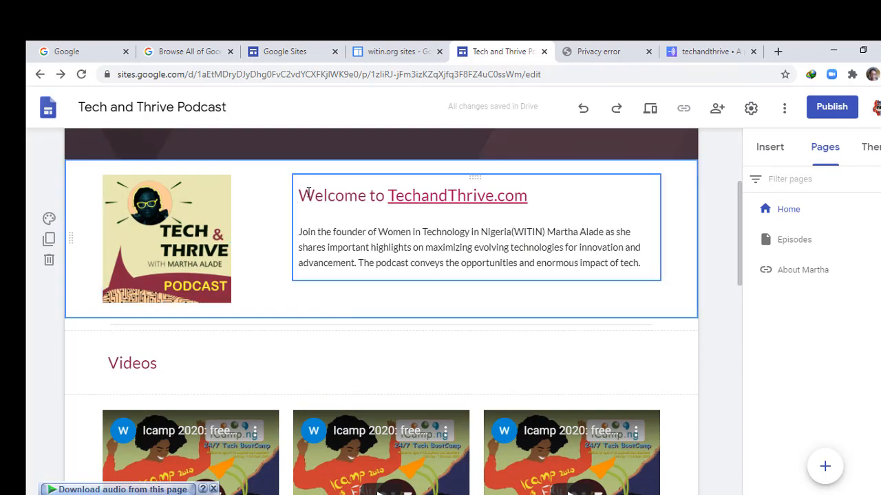
# Step: Look over the Home page in the editor and open the site's publish-to-web settings
pyautogui.scroll(3, 379, 309)
pyautogui.scroll(-3, 409, 302)
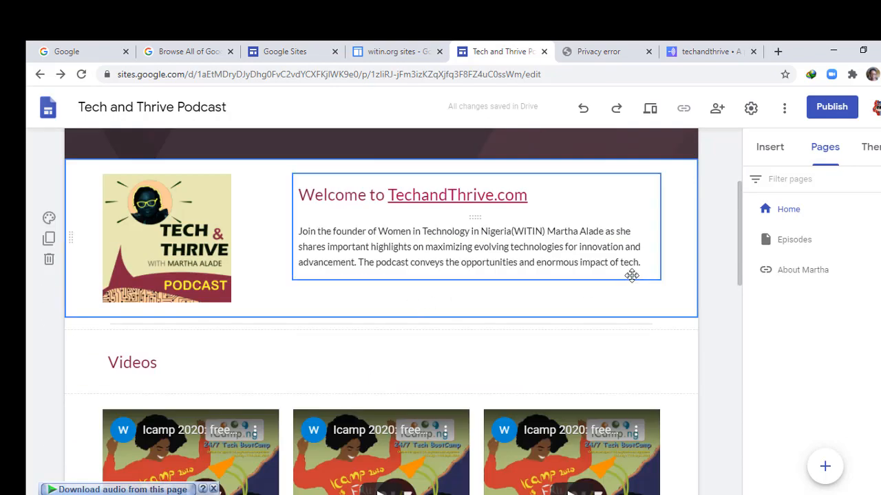
pyautogui.scroll(-10, 631, 274)
pyautogui.scroll(11, 722, 244)
pyautogui.scroll(3, 722, 238)
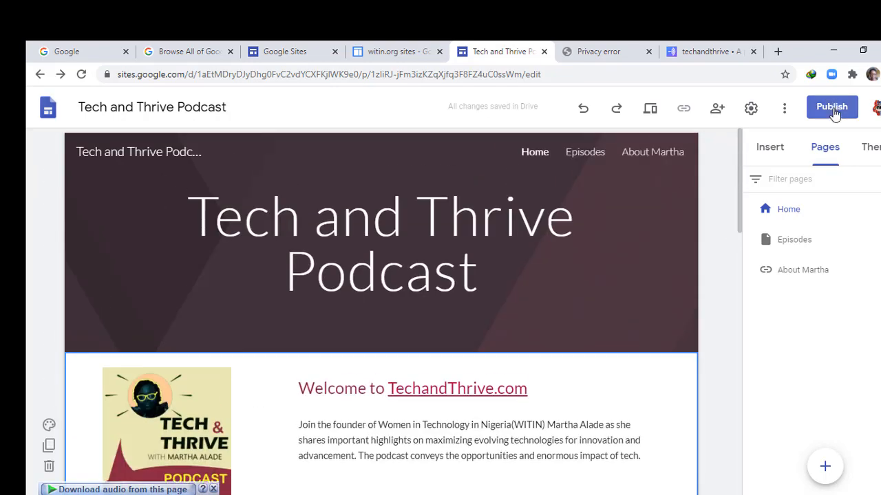
pyautogui.click(830, 108)
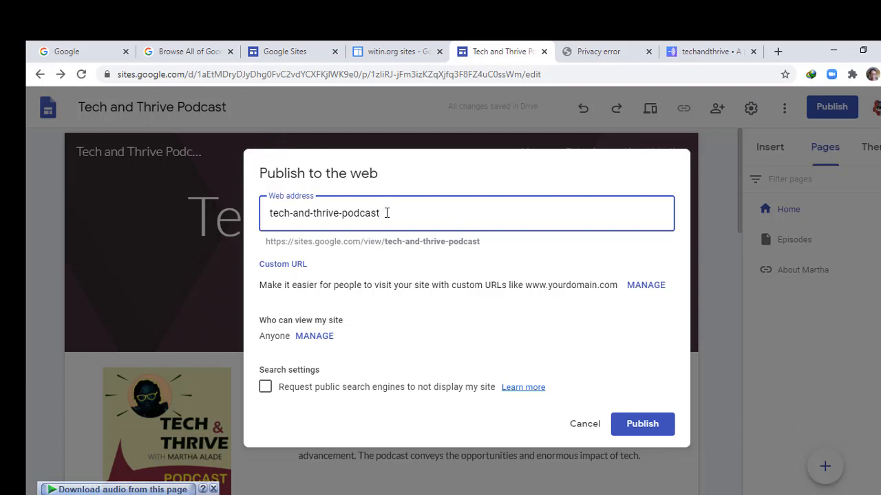
# Step: Shorten the site's web address to techandthrive by removing the hyphens and the word podcast
pyautogui.click(294, 214)
pyautogui.press('BackSpace')
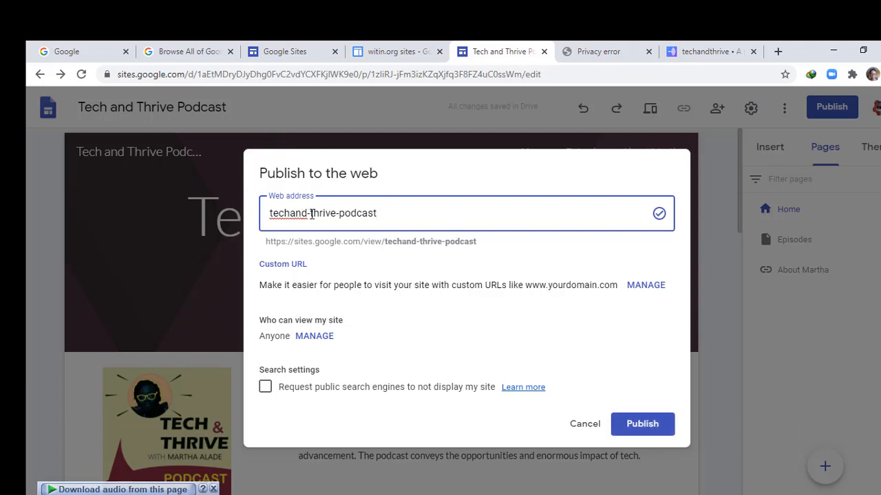
pyautogui.click(312, 214)
pyautogui.press('BackSpace')
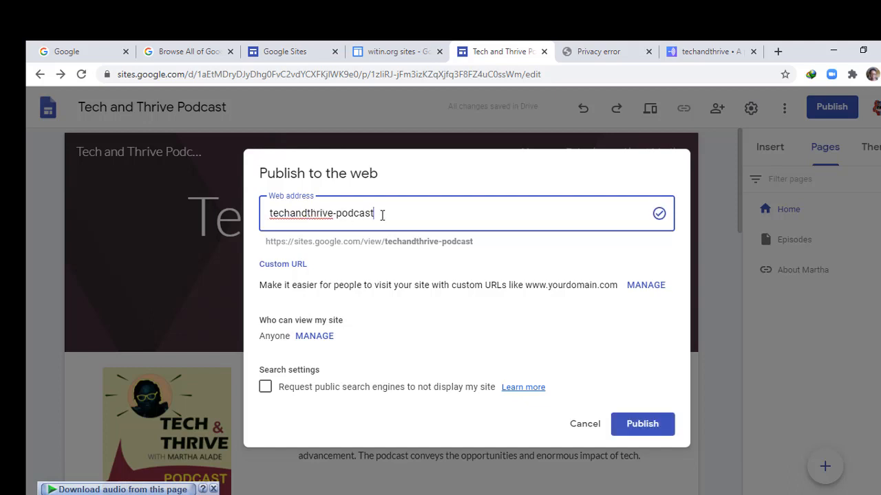
pyautogui.press('BackSpace')
pyautogui.press('BackSpace')
pyautogui.press('BackSpace')
pyautogui.press('BackSpace')
pyautogui.press('BackSpace')
pyautogui.press('BackSpace')
pyautogui.press('BackSpace')
pyautogui.press('BackSpace')
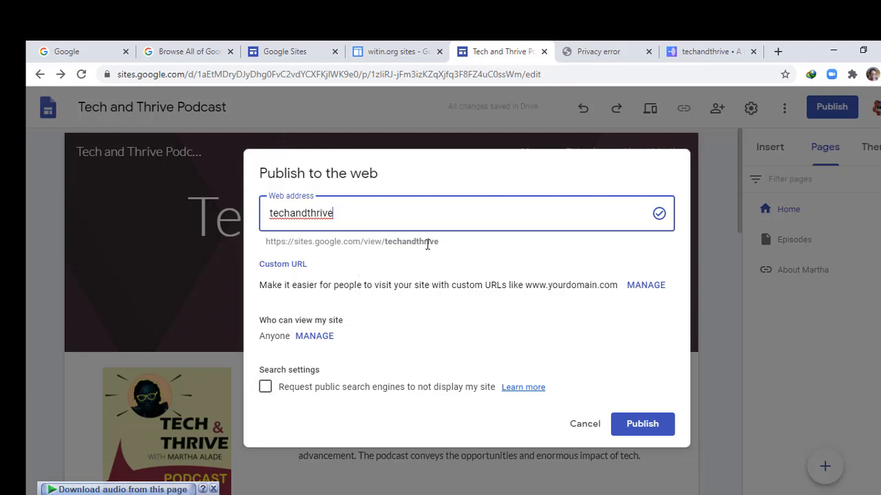
# Step: Highlight the full site address preview beneath the web address to examine it
pyautogui.moveTo(445, 249); pyautogui.dragTo(273, 245)
pyautogui.click(267, 249)
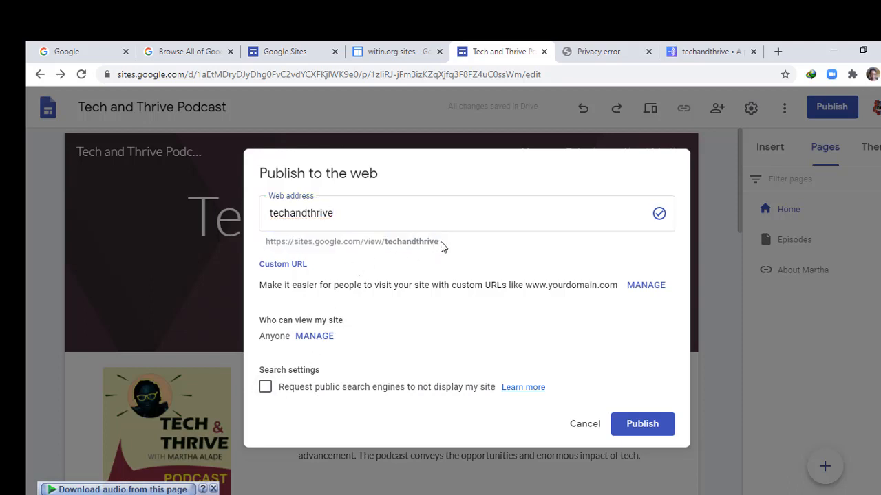
pyautogui.moveTo(385, 242); pyautogui.dragTo(435, 243)
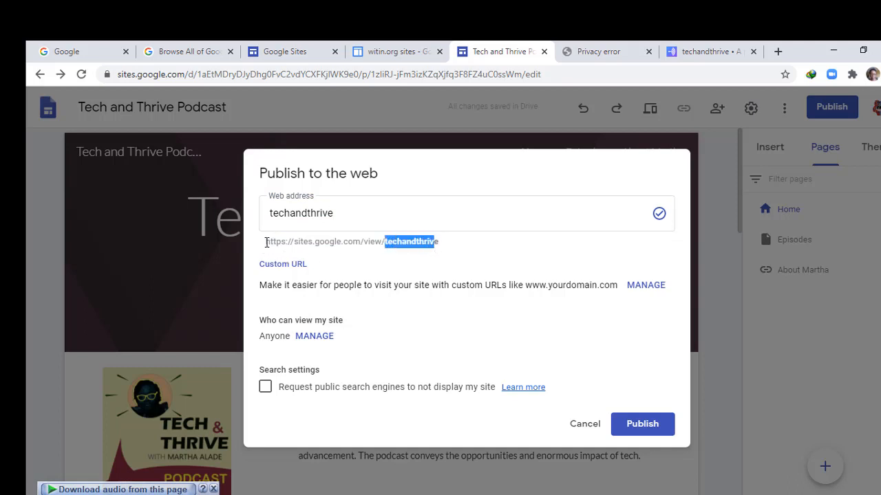
pyautogui.moveTo(266, 242); pyautogui.dragTo(439, 239)
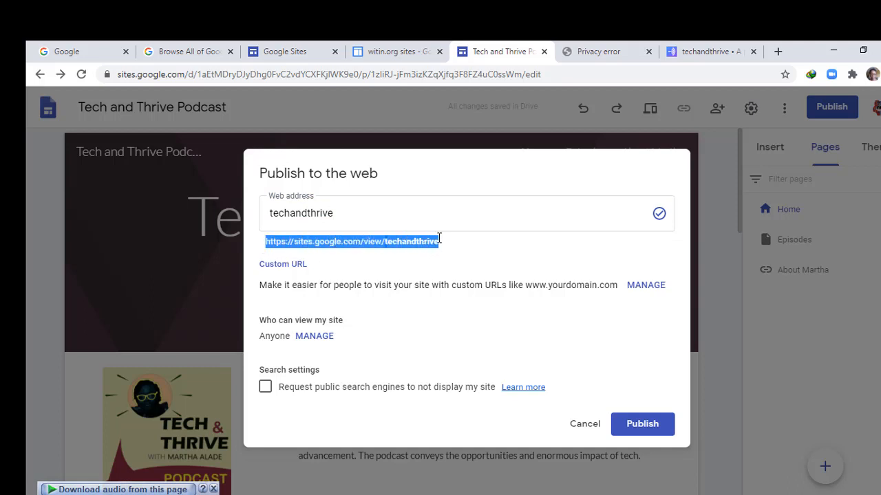
pyautogui.rightClick(402, 242)
pyautogui.click(432, 249)
pyautogui.click(417, 245)
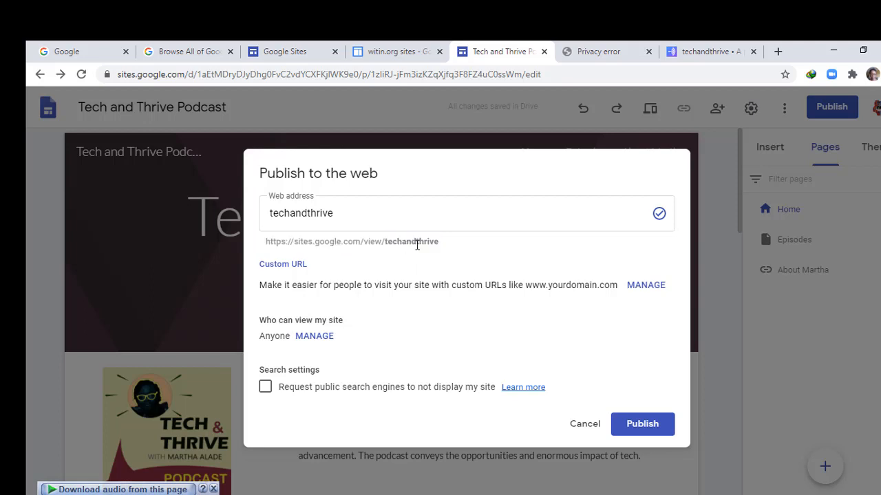
# Step: Re-enter techandthrive as the site's web address and publish the site
pyautogui.moveTo(339, 214); pyautogui.dragTo(293, 215)
pyautogui.press('BackSpace')
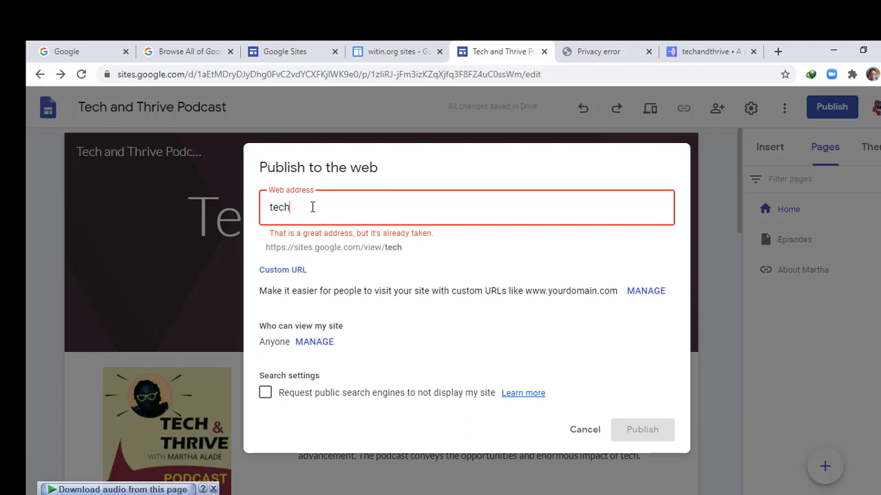
pyautogui.write('andth')
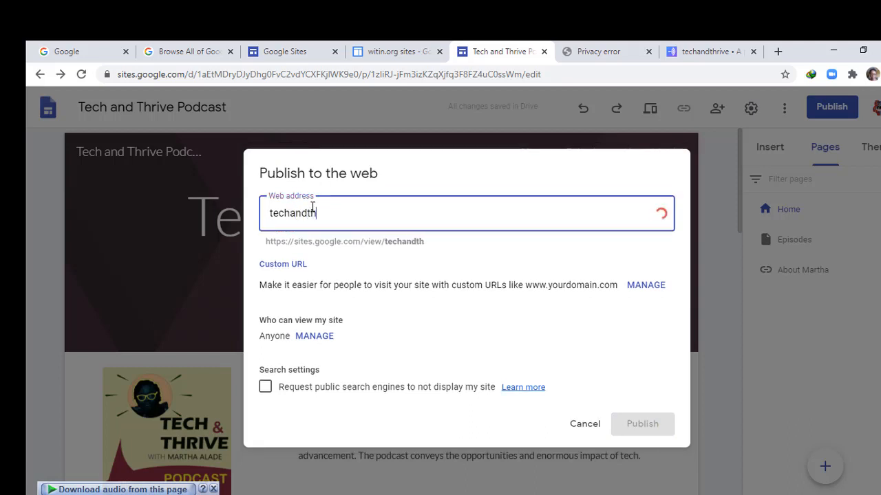
pyautogui.write('rive')
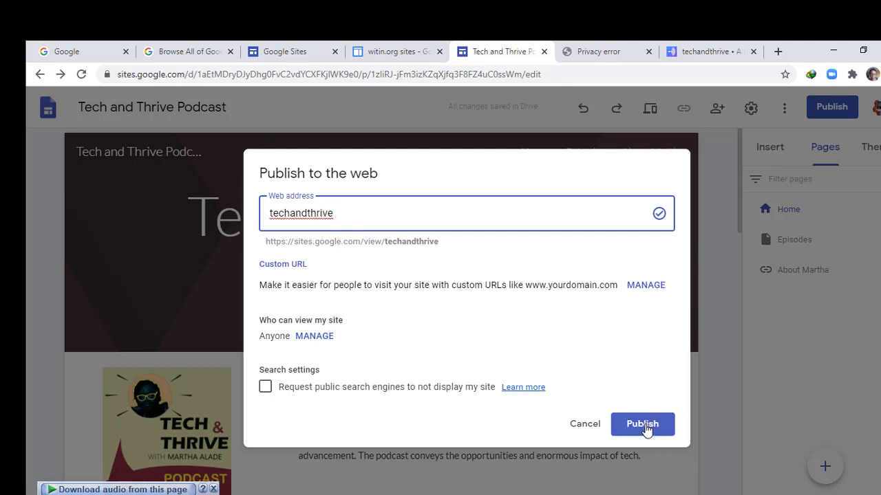
pyautogui.click(642, 425)
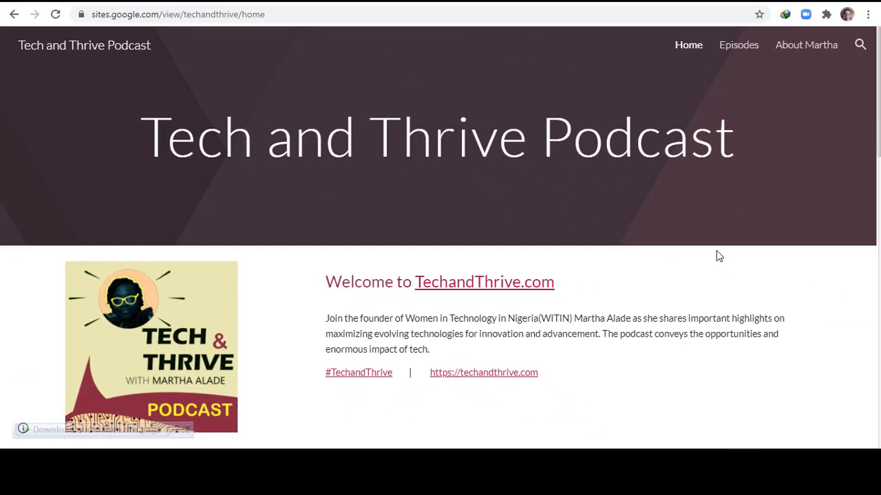
# Step: Review the published Home page from the welcome section through Videos and Our Services to the latest episode player
pyautogui.scroll(-5, 716, 253)
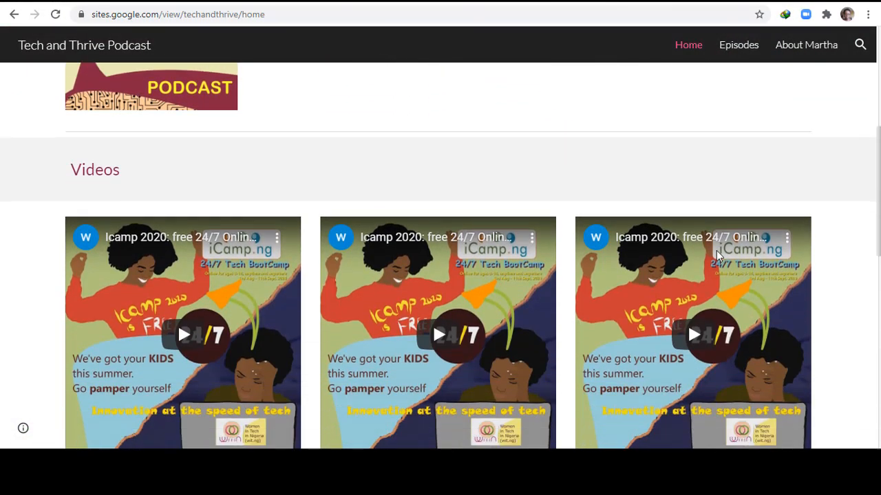
pyautogui.scroll(-5, 716, 253)
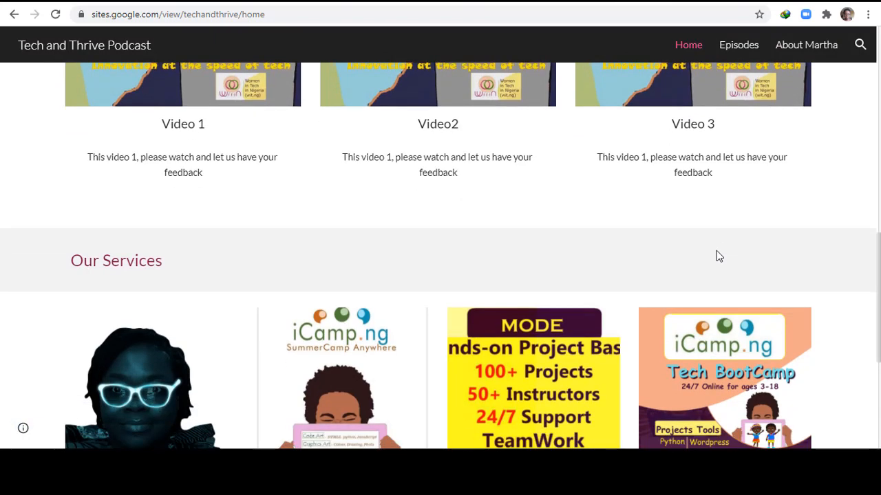
pyautogui.scroll(-5, 716, 256)
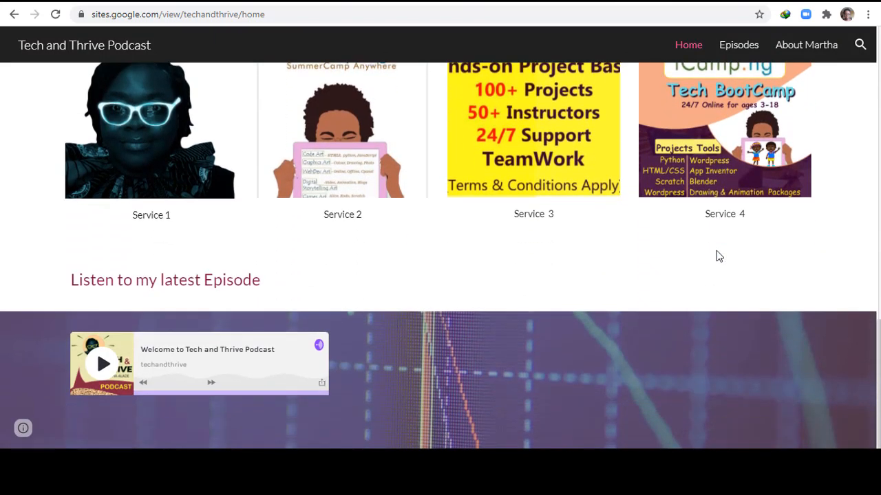
pyautogui.scroll(5, 716, 256)
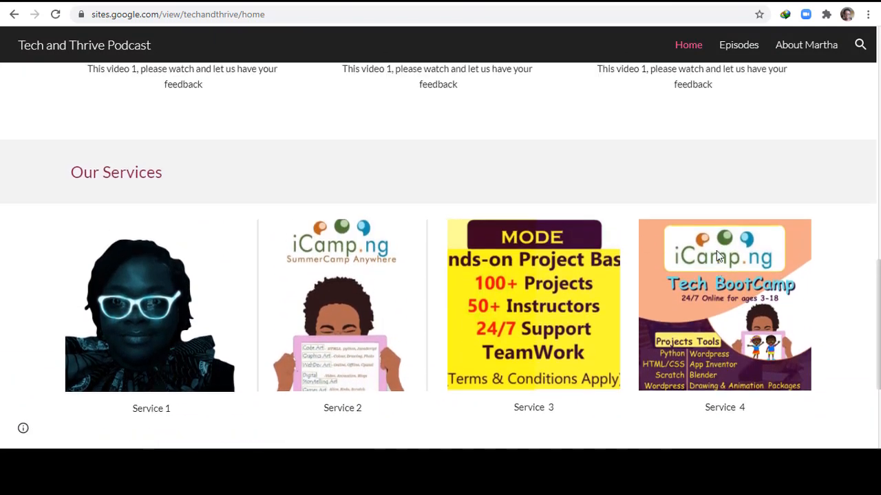
pyautogui.scroll(7, 716, 256)
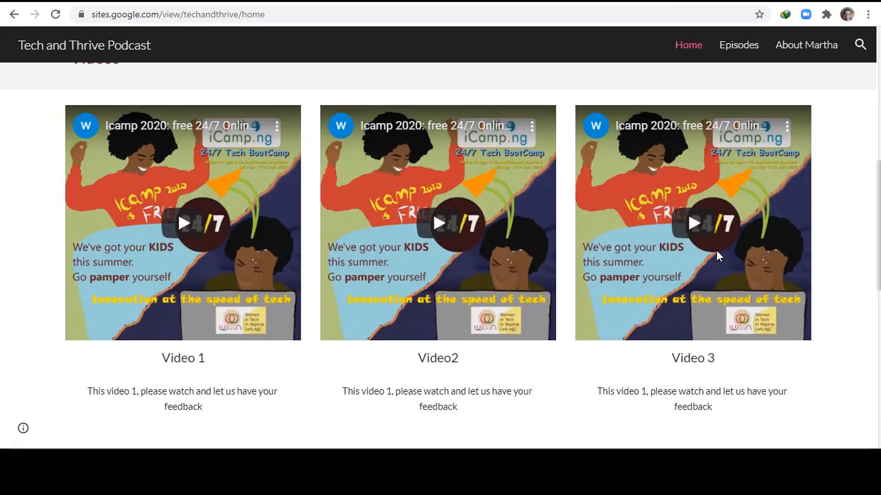
pyautogui.scroll(1, 716, 256)
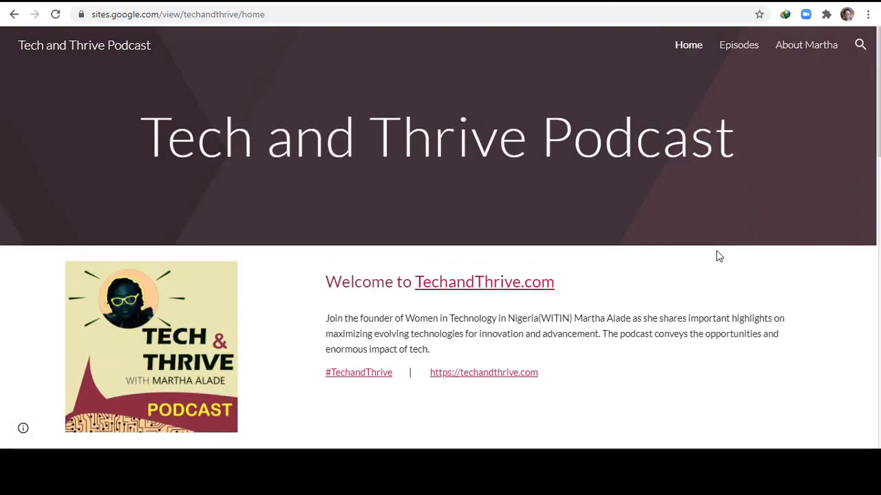
# Step: Open the published Episodes page and check the podcast trailer text and its embedded player
pyautogui.click(737, 49)
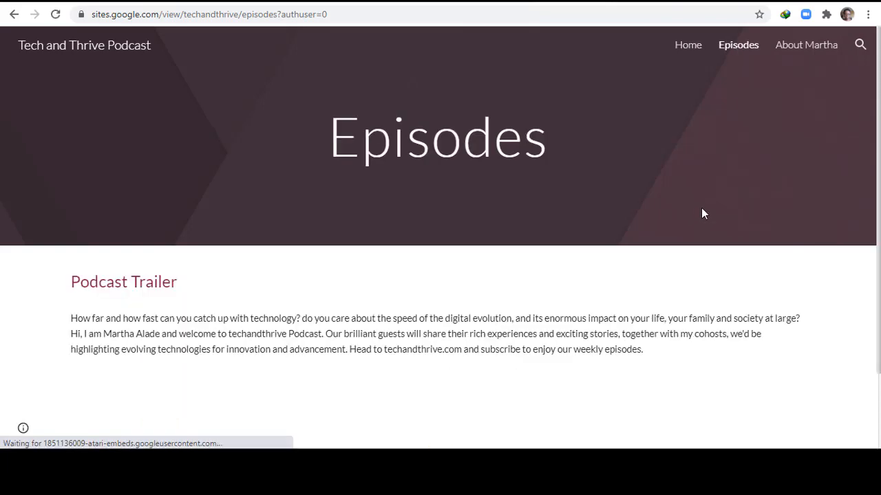
pyautogui.scroll(-1, 701, 208)
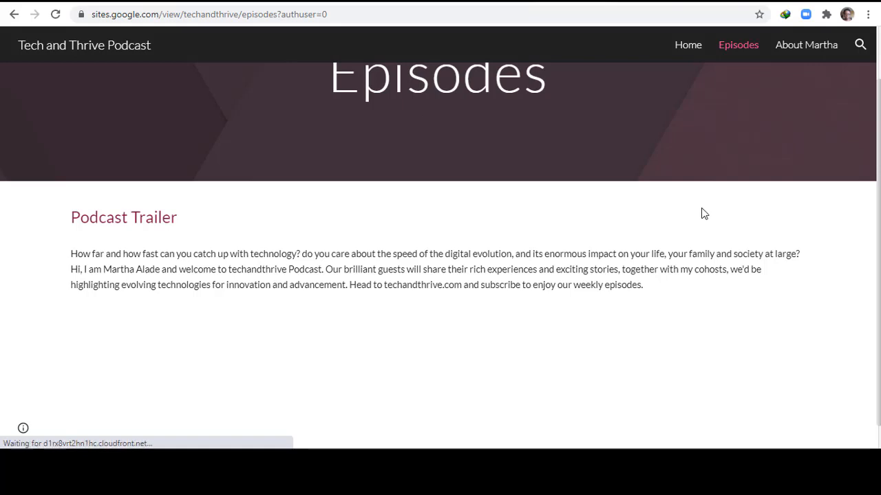
pyautogui.scroll(-1, 703, 213)
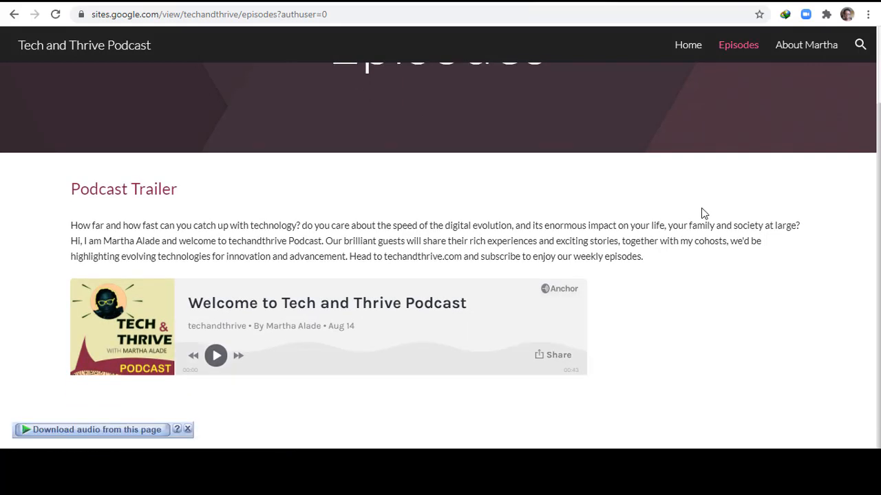
pyautogui.scroll(2, 702, 211)
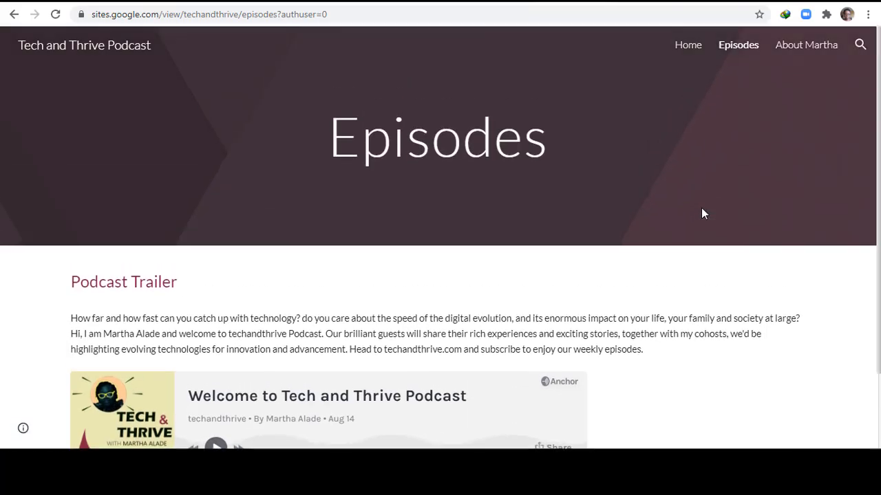
# Step: Follow the site's external about link and look through the biography page it opens
pyautogui.click(797, 51)
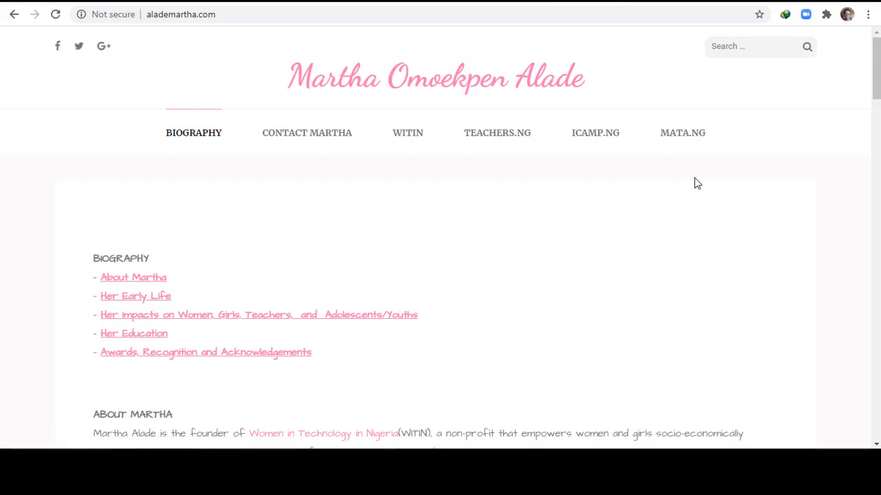
pyautogui.scroll(-2, 695, 182)
pyautogui.scroll(-3, 695, 183)
pyautogui.scroll(-8, 695, 183)
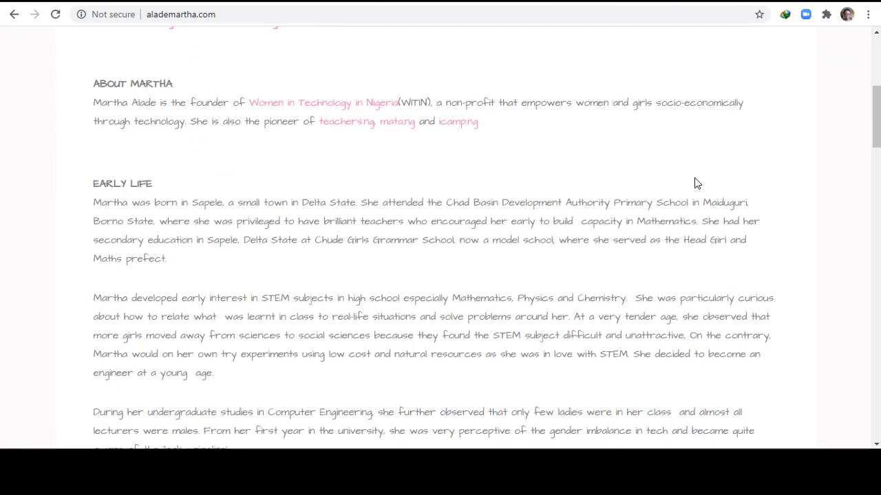
pyautogui.scroll(-1, 695, 183)
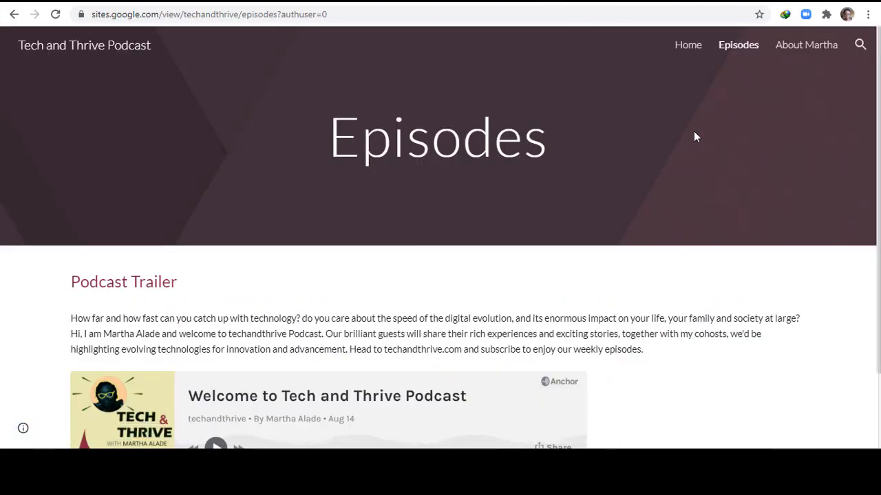
# Step: Recheck the Episodes page's trailer player and return to the published Home page to view its sections down to the latest episode
pyautogui.scroll(-2, 692, 135)
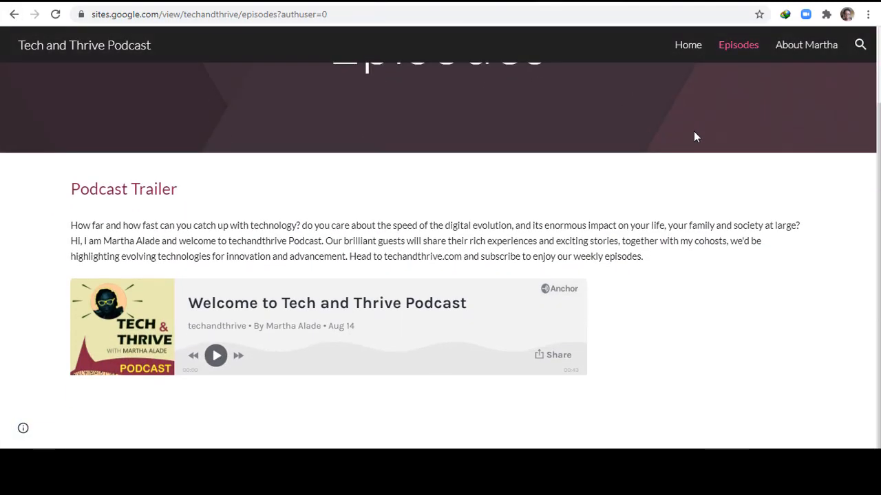
pyautogui.click(682, 50)
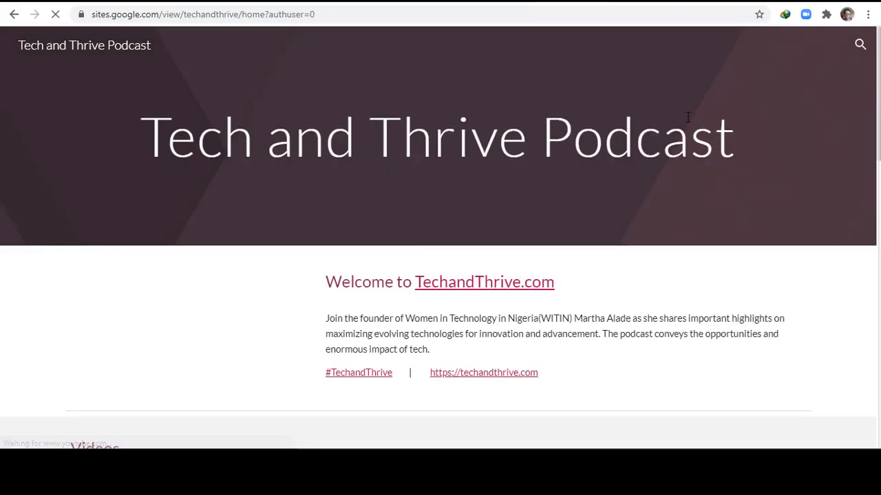
pyautogui.scroll(-2, 692, 116)
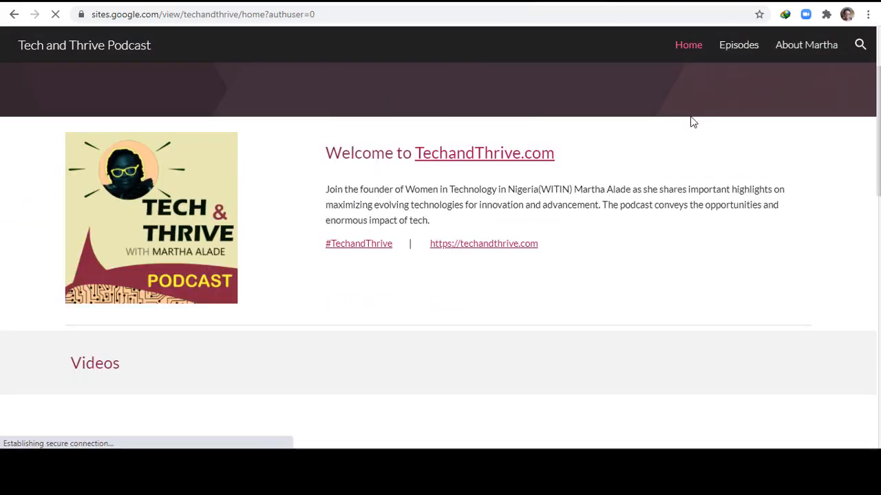
pyautogui.scroll(-5, 691, 121)
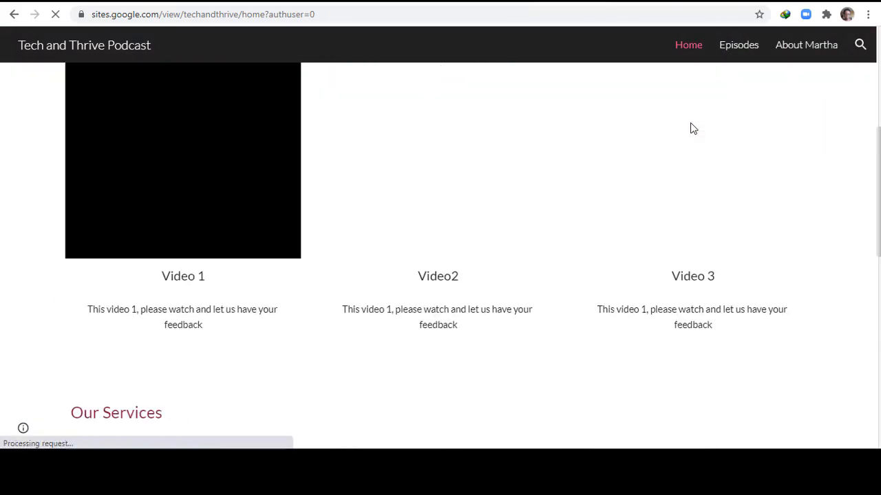
pyautogui.scroll(-3, 692, 129)
pyautogui.scroll(-4, 691, 127)
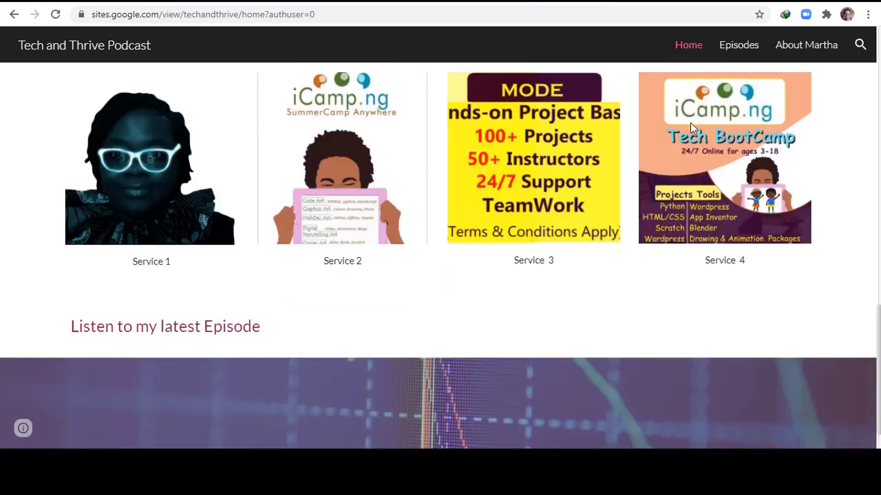